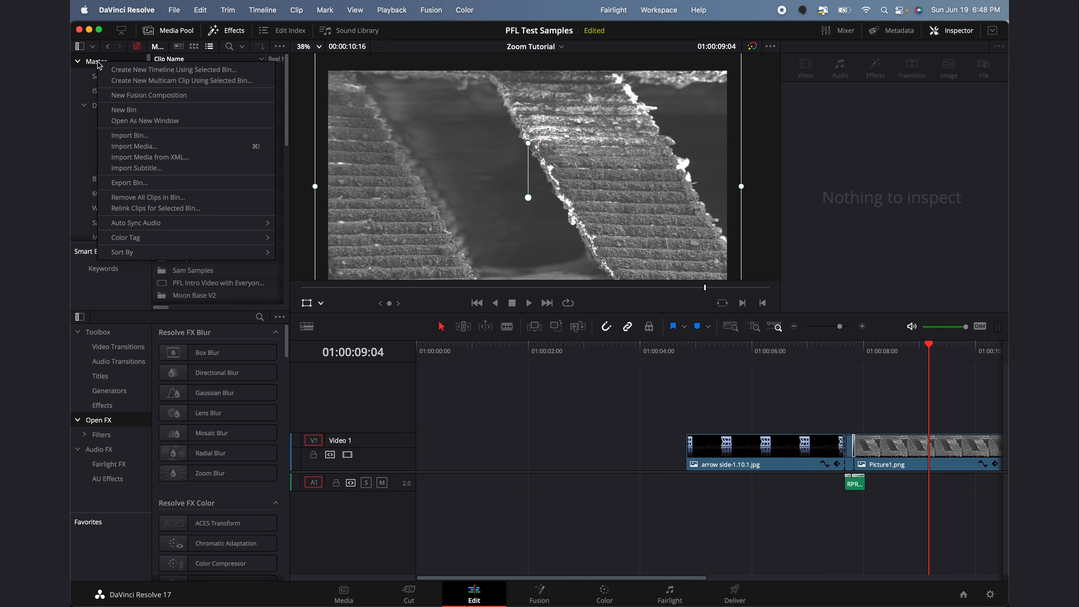
Open the Zoom Tutorial bin, keeping its existing name
click(124, 110)
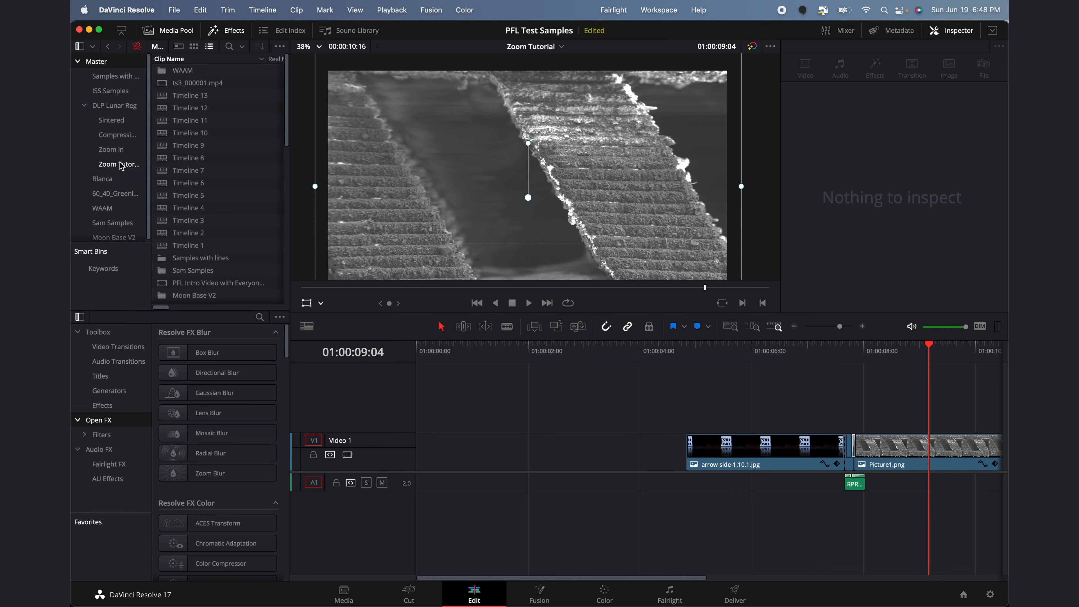
click(122, 165)
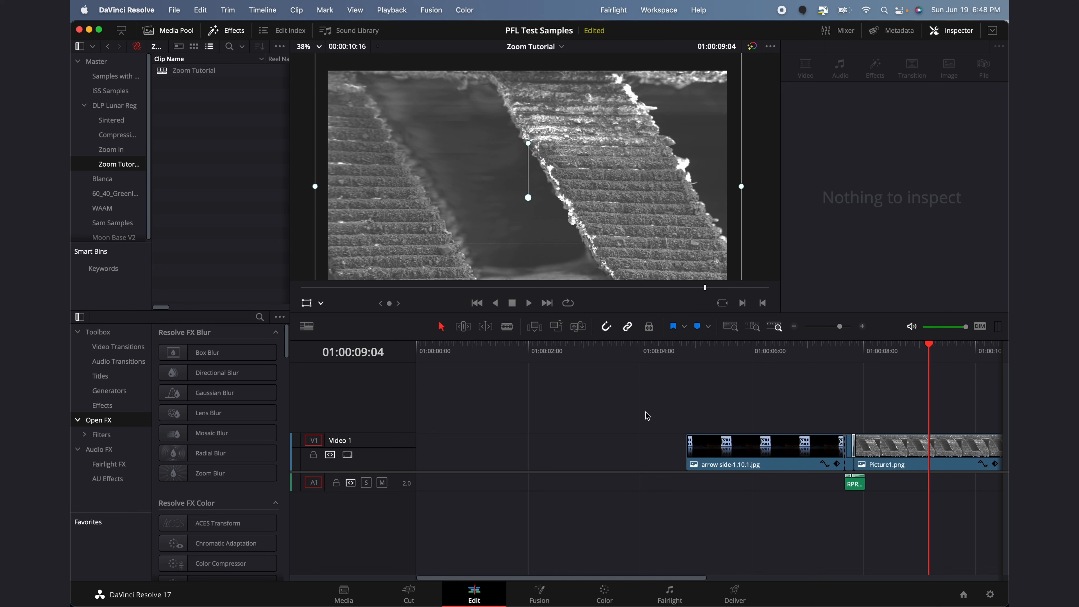
double_click(123, 165)
click(166, 162)
Select the Zoom Tutorial timeline and bring up the media pool's import options
click(175, 5)
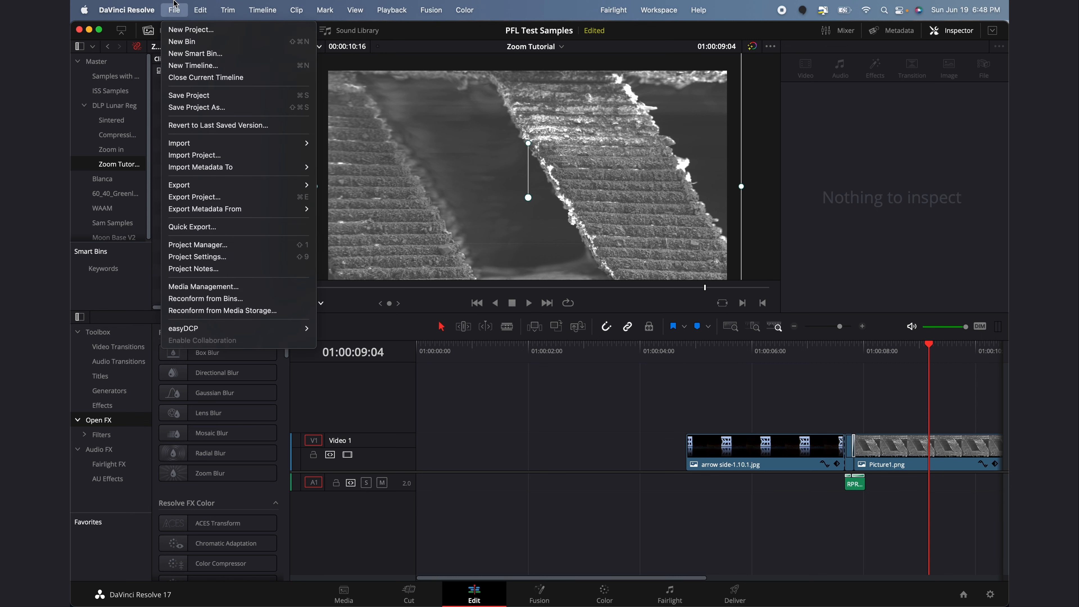
click(161, 86)
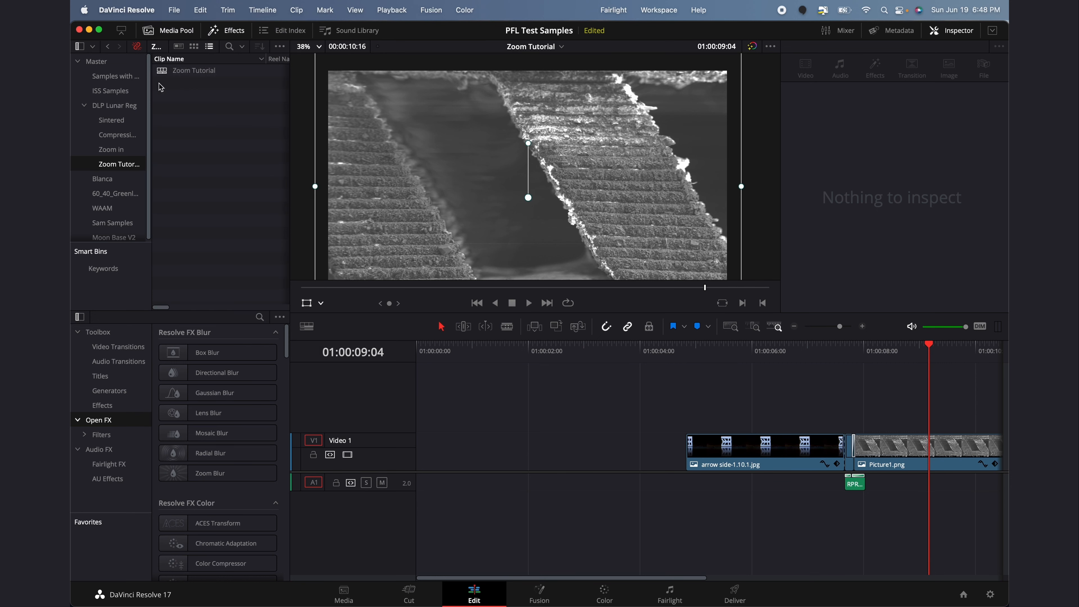
click(186, 74)
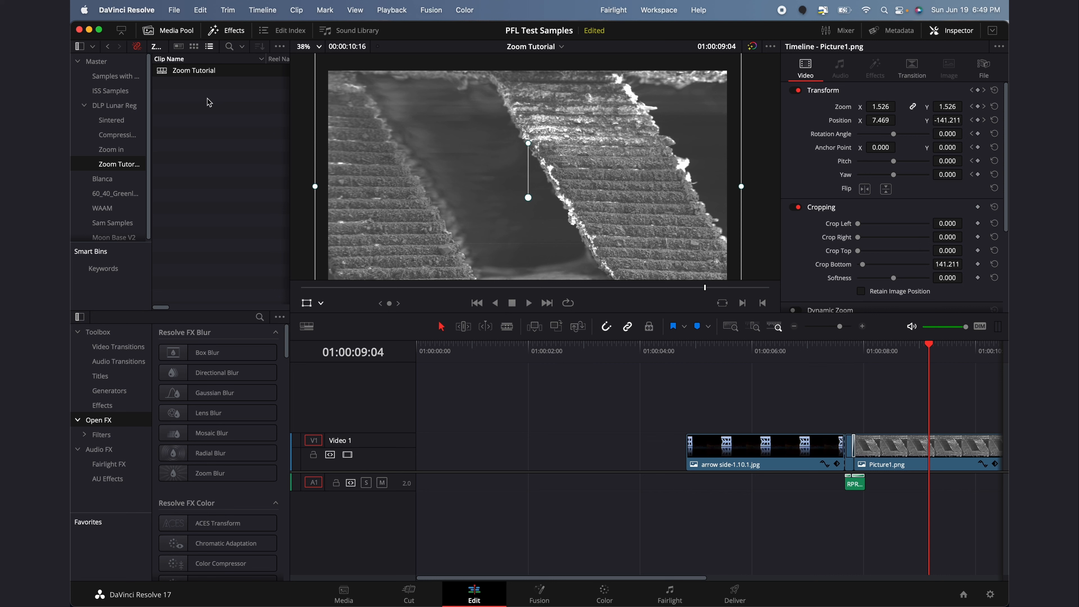
right_click(218, 134)
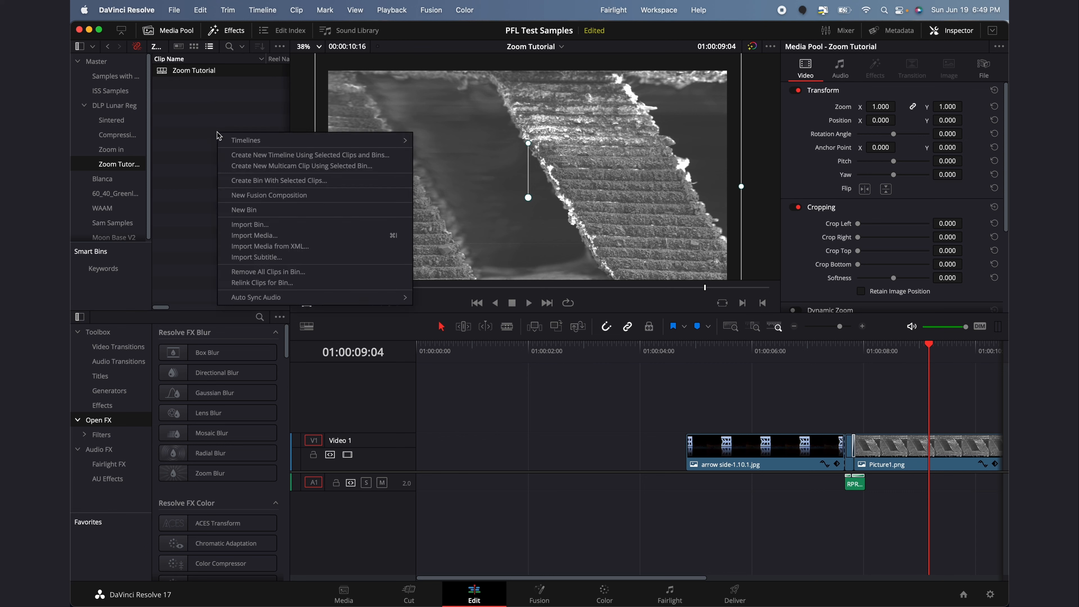
Import arrow side-1.10.1.jpg and Picture1.png from the DLP Greenland folder
click(260, 237)
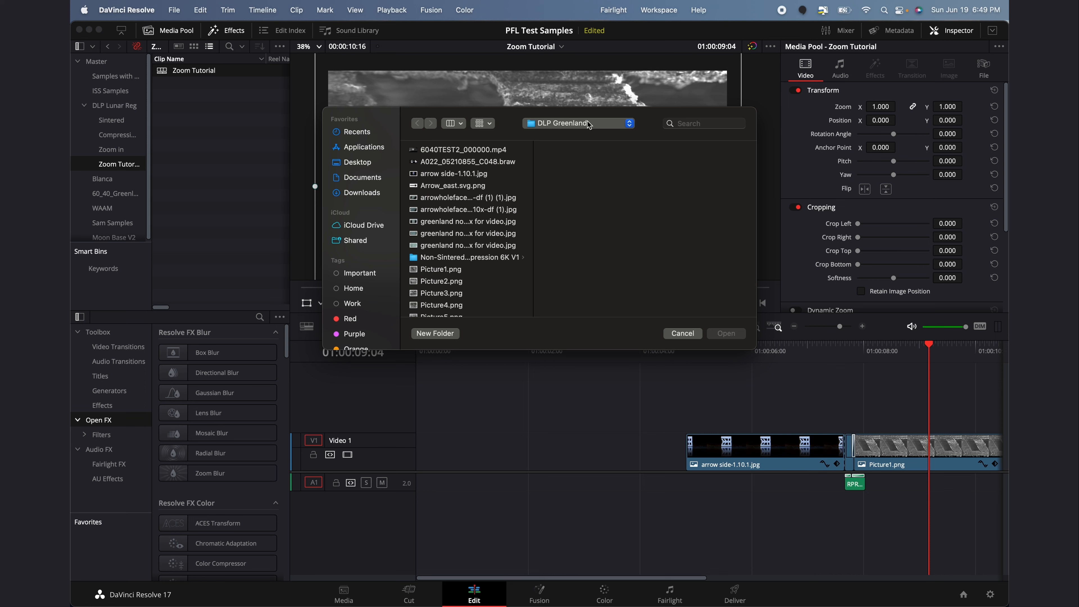
click(452, 177)
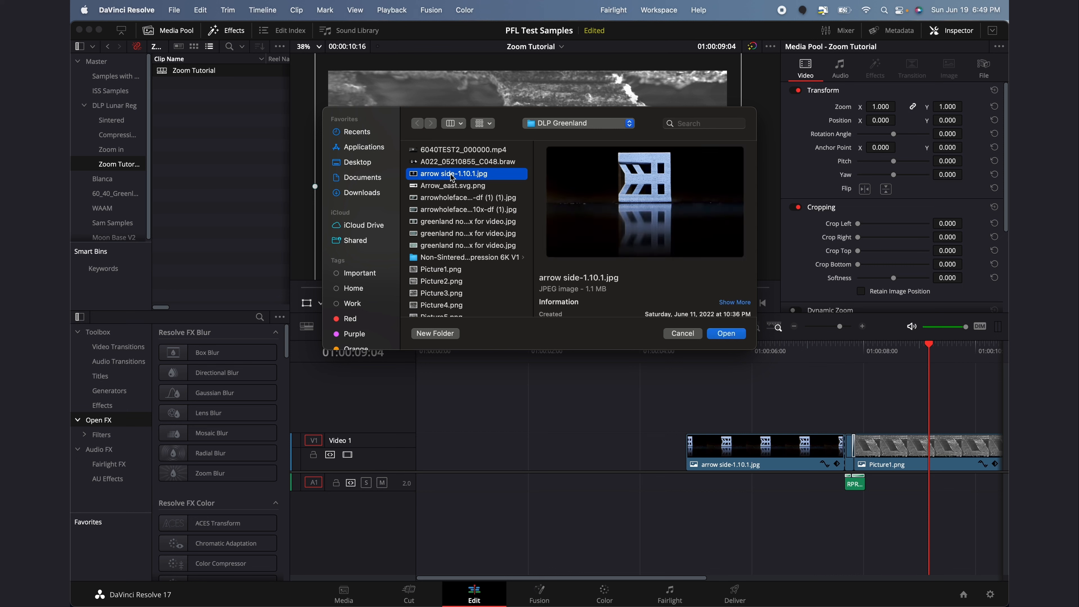
click(446, 271)
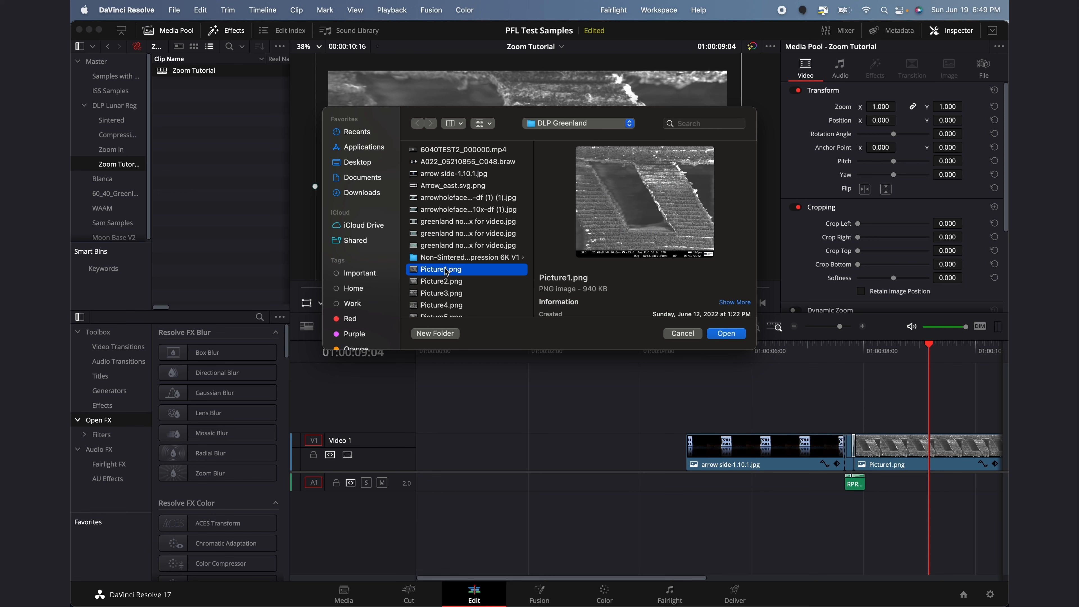
super+click(453, 174)
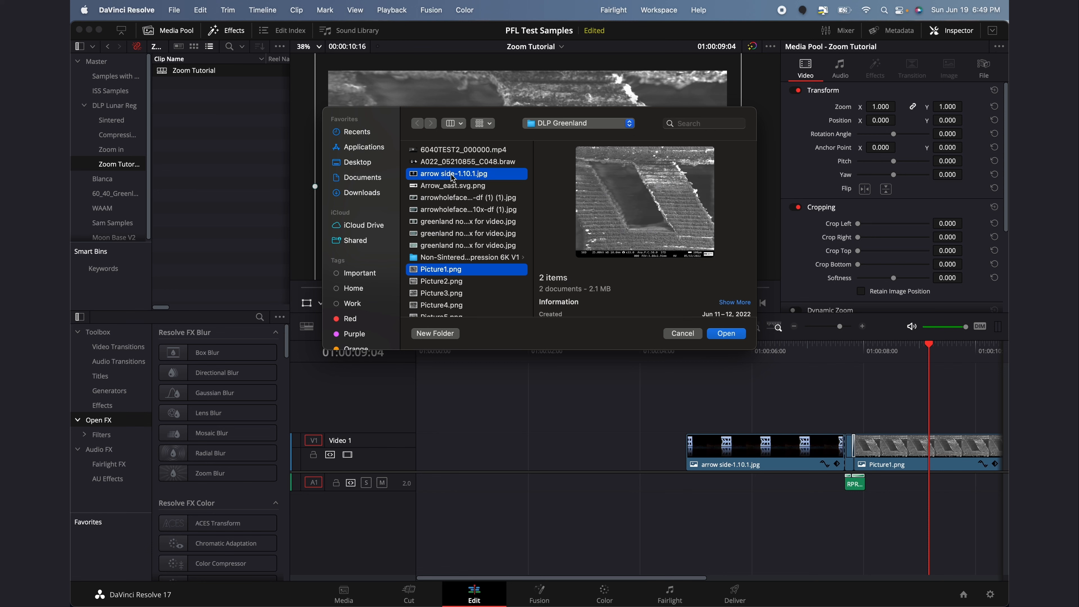
click(726, 333)
click(164, 97)
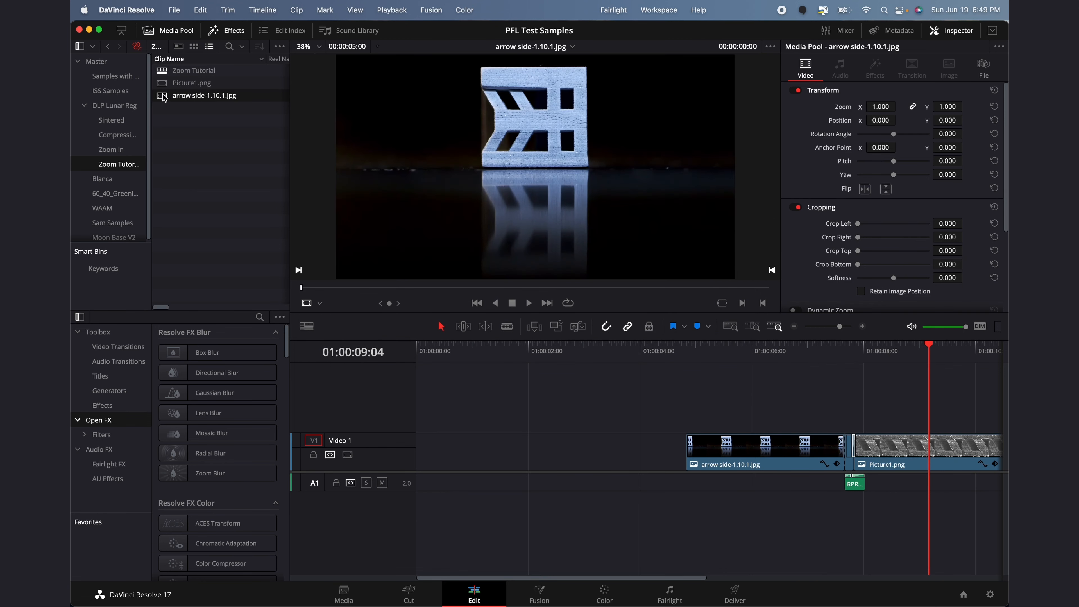
Preview the two imported images and play the Zoom Tutorial timeline from the arrow clip
click(162, 83)
click(163, 96)
drag(163, 101, 454, 432)
key(super+z)
click(961, 496)
drag(777, 360, 696, 361)
key(space)
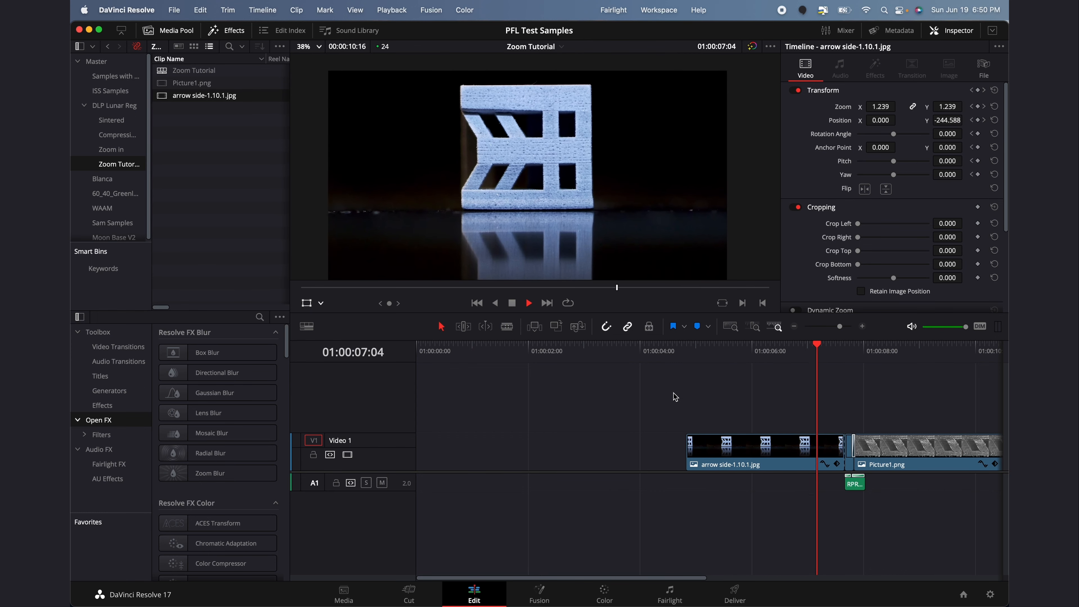
key(space)
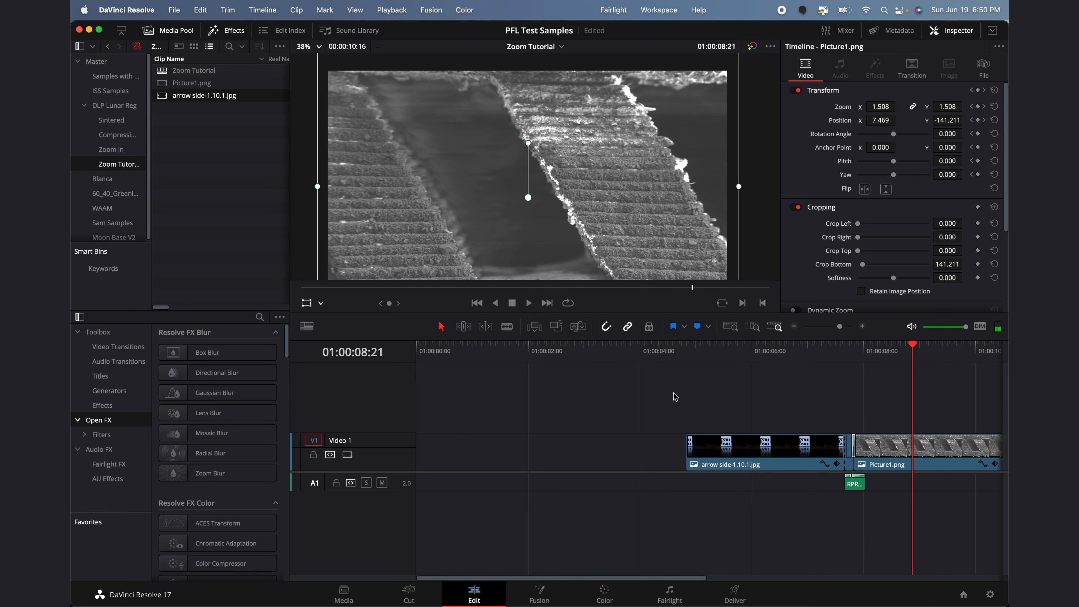
Marquee-select both timeline clips, drag them later, then open the Zoom in bin
scroll(755, 401, right, 5)
drag(596, 405, 806, 520)
click(514, 390)
drag(506, 402, 750, 487)
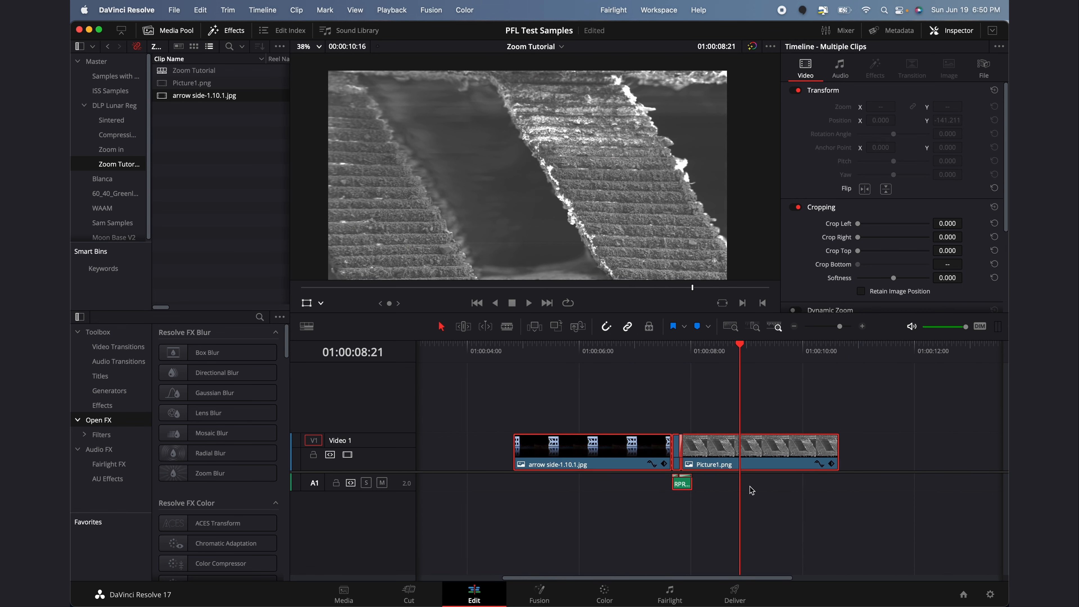
drag(632, 453, 864, 452)
click(119, 151)
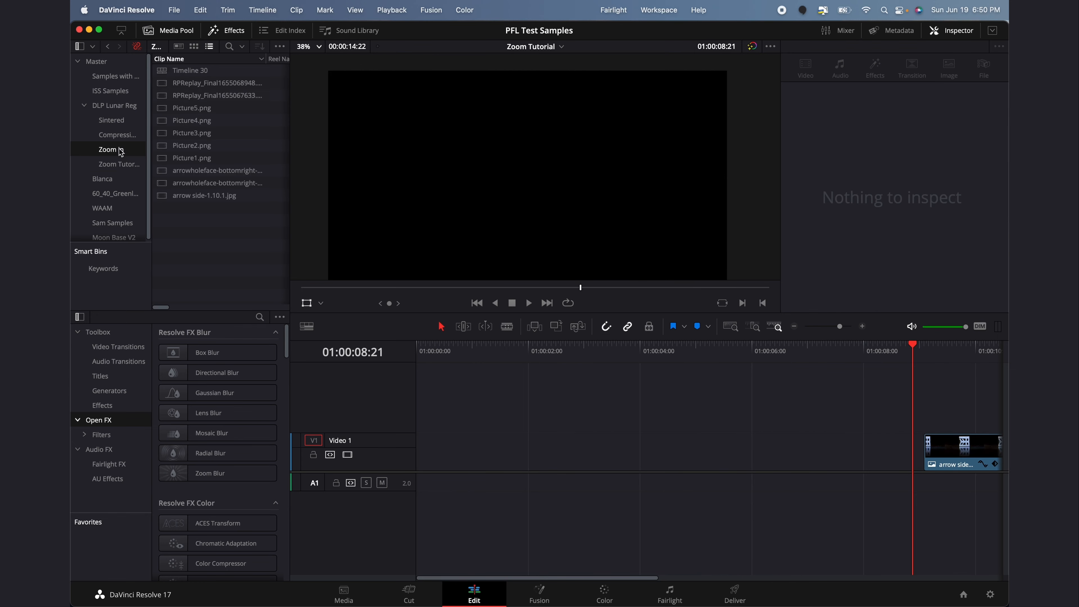
Open the example Timeline 30 and play it through from the start
double_click(190, 70)
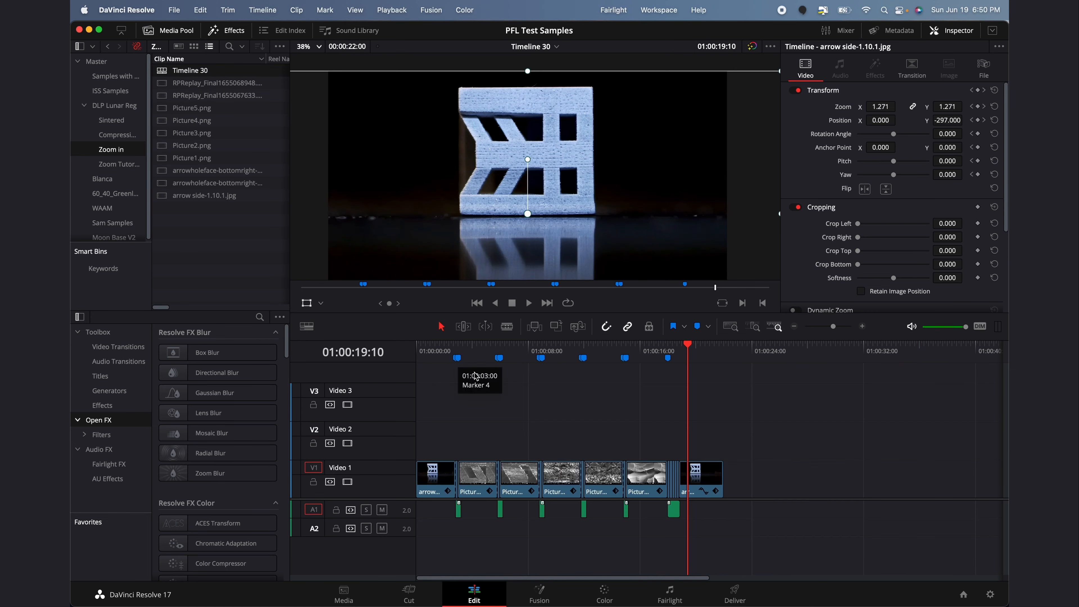
key(Home)
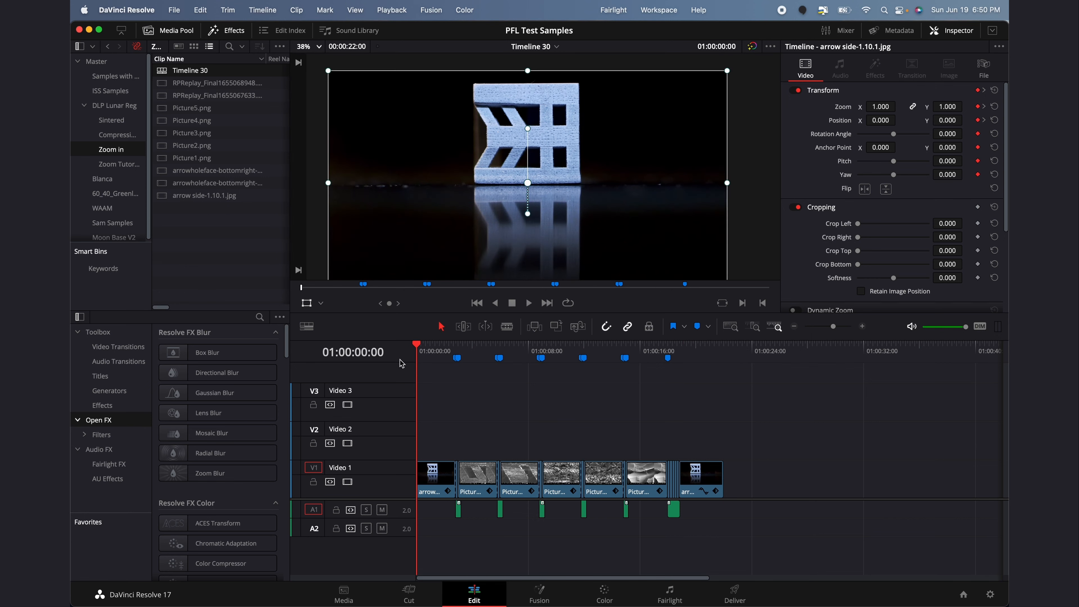
key(space)
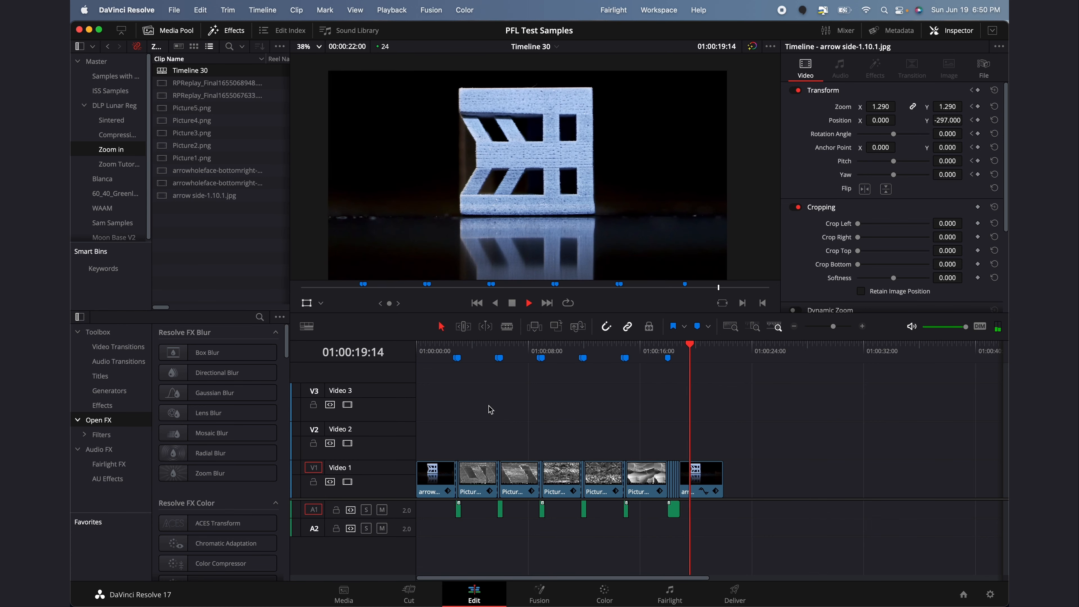
key(space)
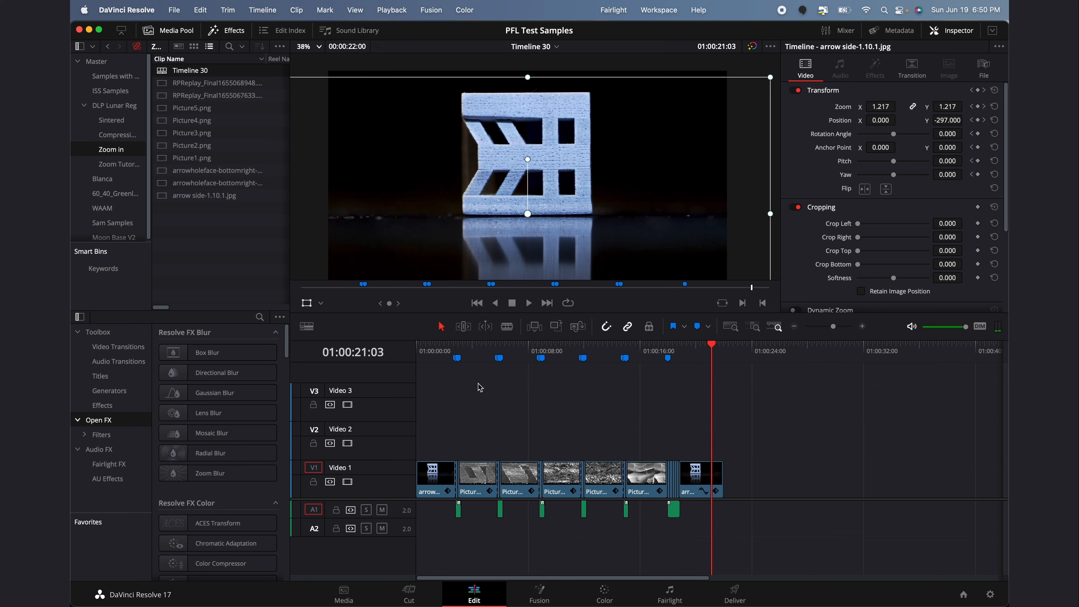
Replay the Picture5 section and the opening zoom, then return to the Zoom Tutorial bin
mouse_move(463, 359)
mouse_down()
mouse_move(443, 359)
mouse_move(506, 372)
mouse_move(485, 380)
mouse_move(662, 410)
mouse_move(653, 407)
mouse_up()
key(space)
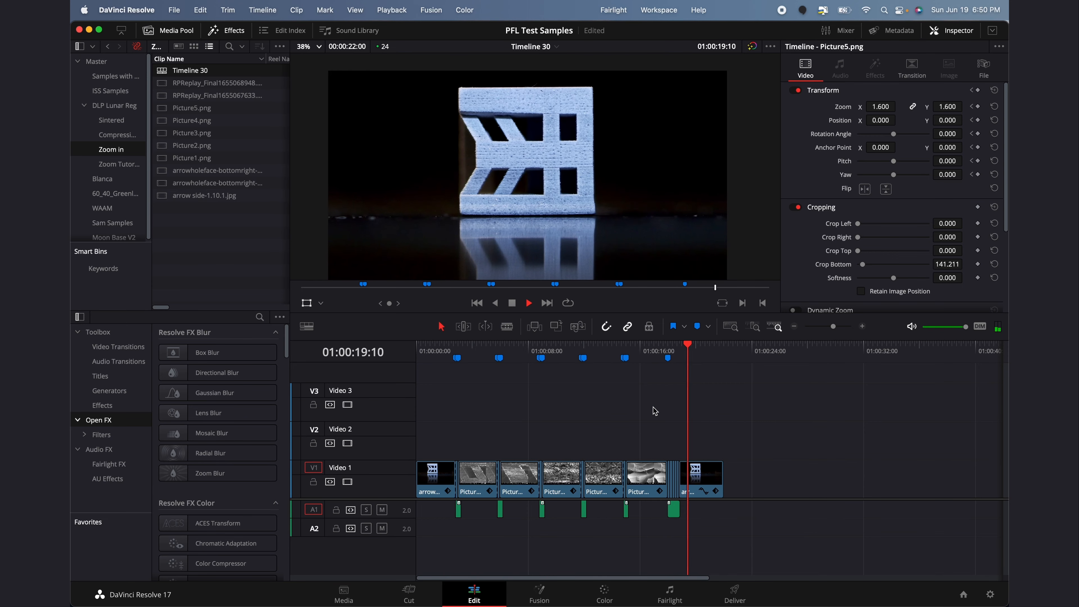
key(space)
click(433, 355)
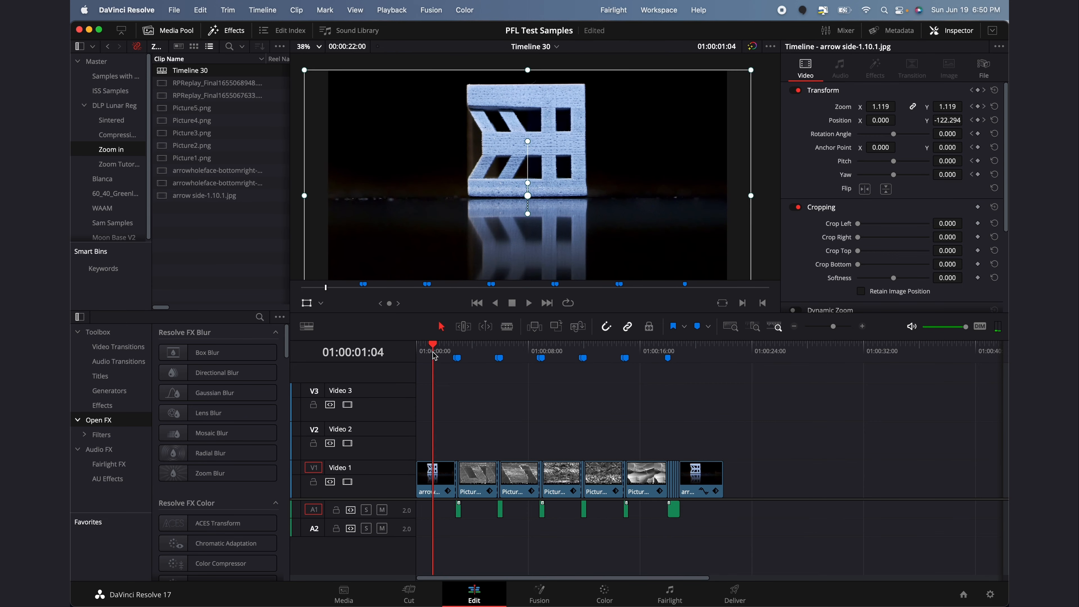
key(space)
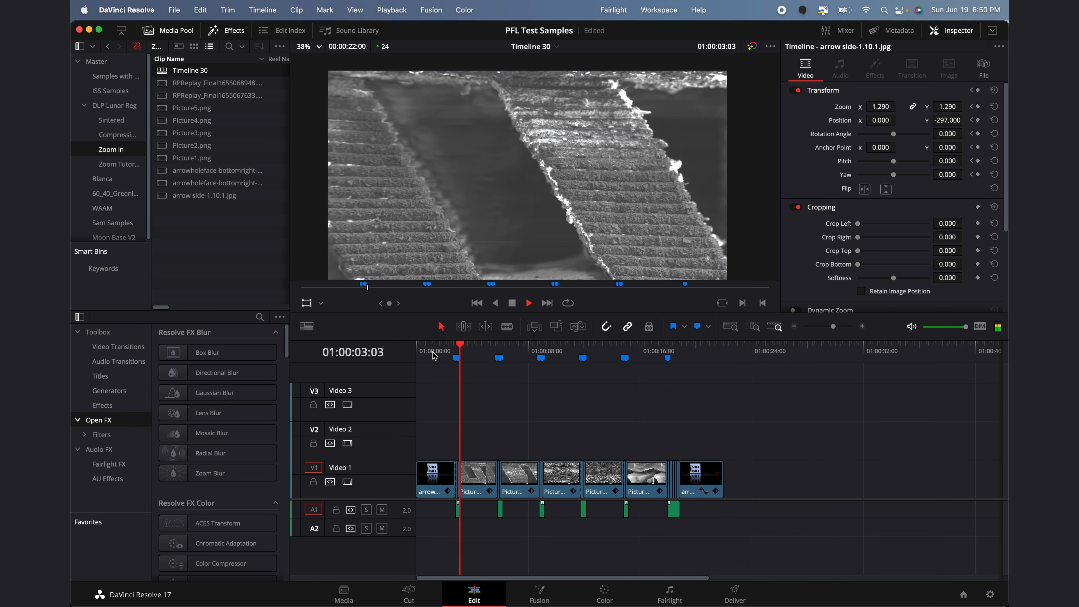
key(space)
click(130, 168)
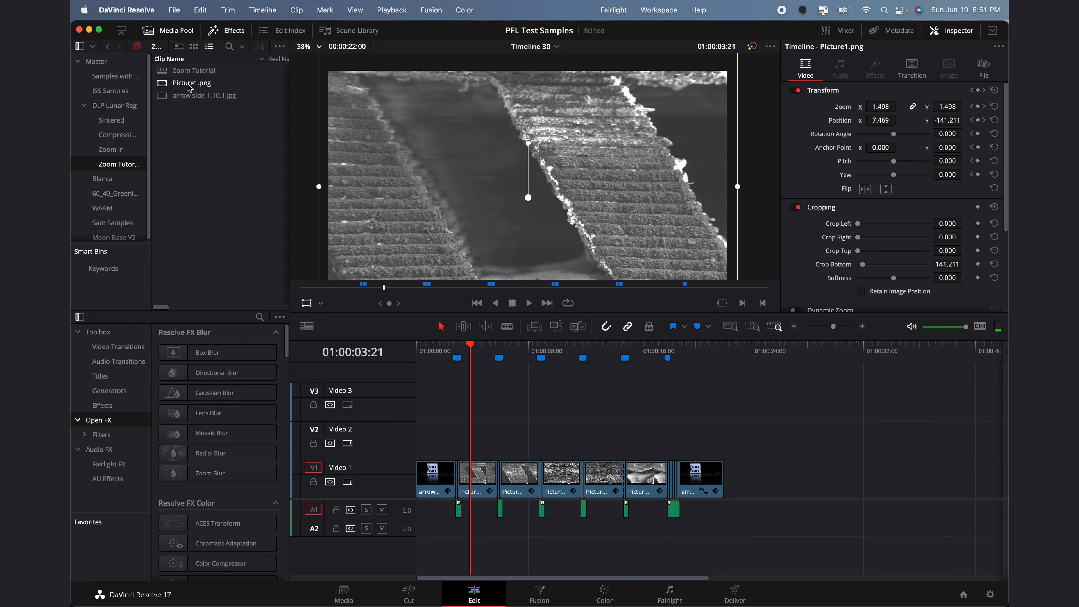
Mark In and Out on arrow side-1.10.1.jpg and drop the trimmed photo near the start of Video 1
double_click(186, 70)
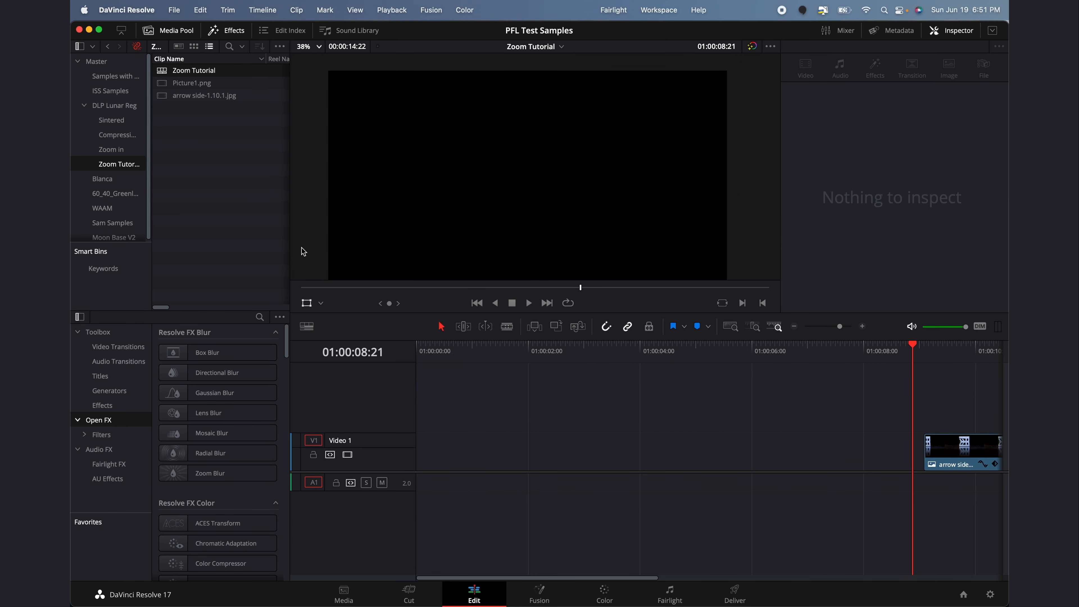
double_click(172, 98)
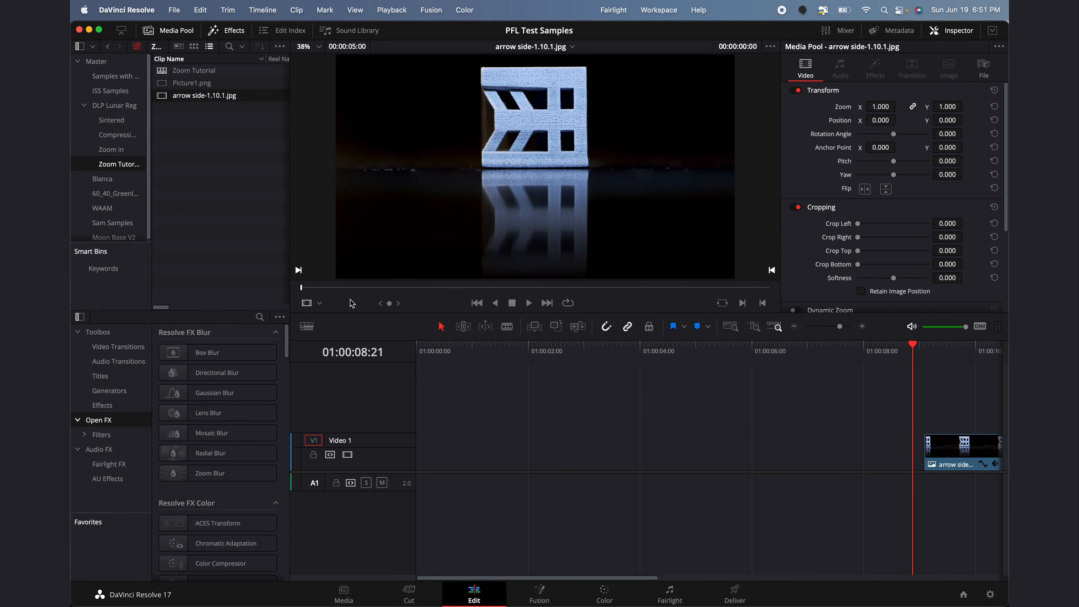
click(357, 288)
key(i)
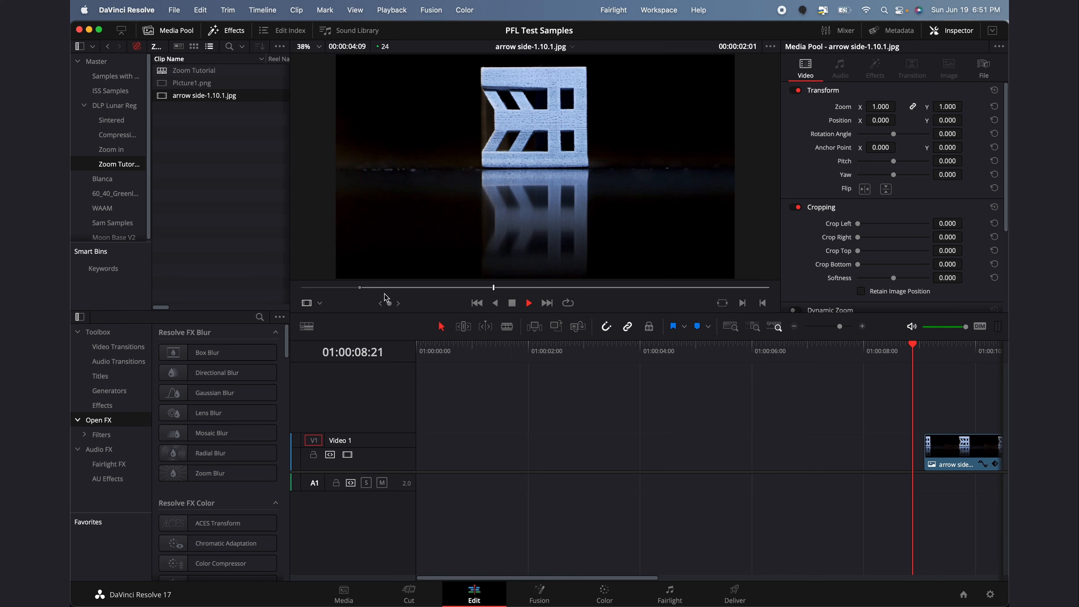
key(o)
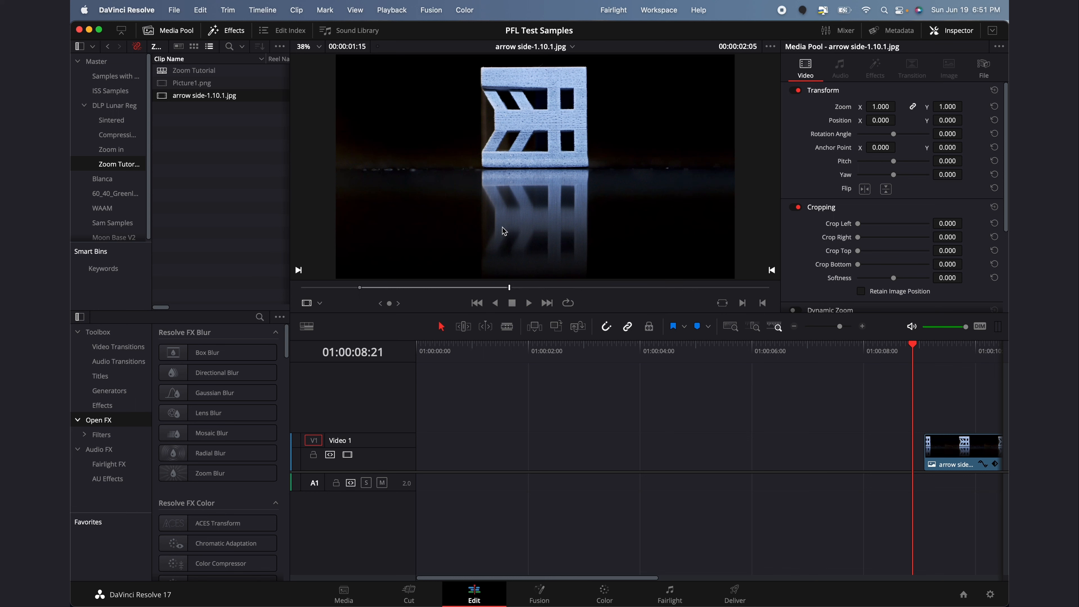
drag(534, 191, 517, 458)
Ripple-delete the leading gaps so the arrow photo clip starts Video 1
click(493, 451)
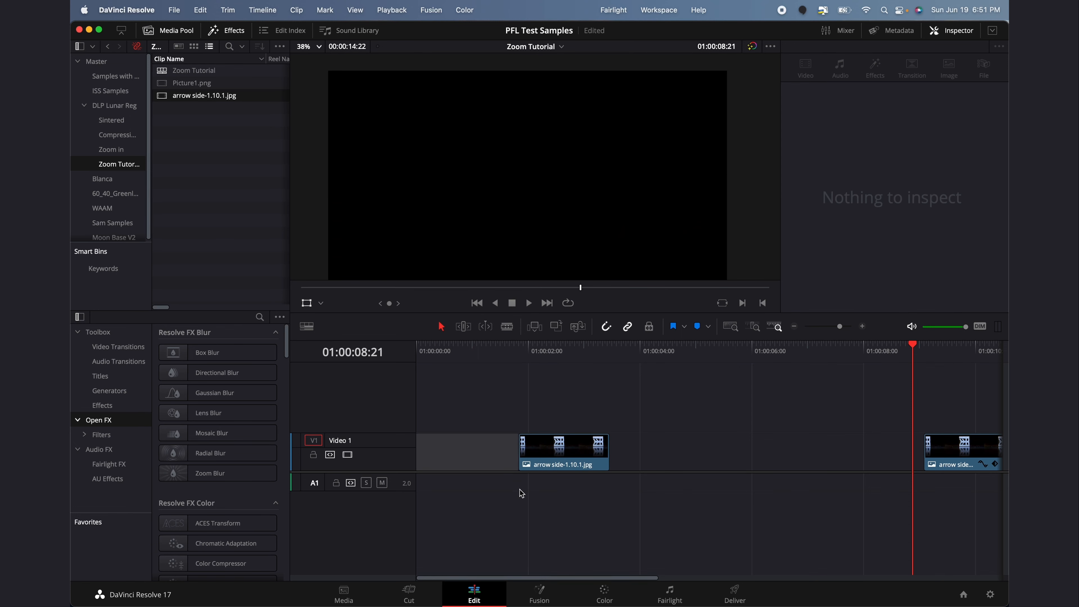
key(BackSpace)
drag(456, 353, 383, 353)
drag(450, 446, 509, 445)
click(513, 369)
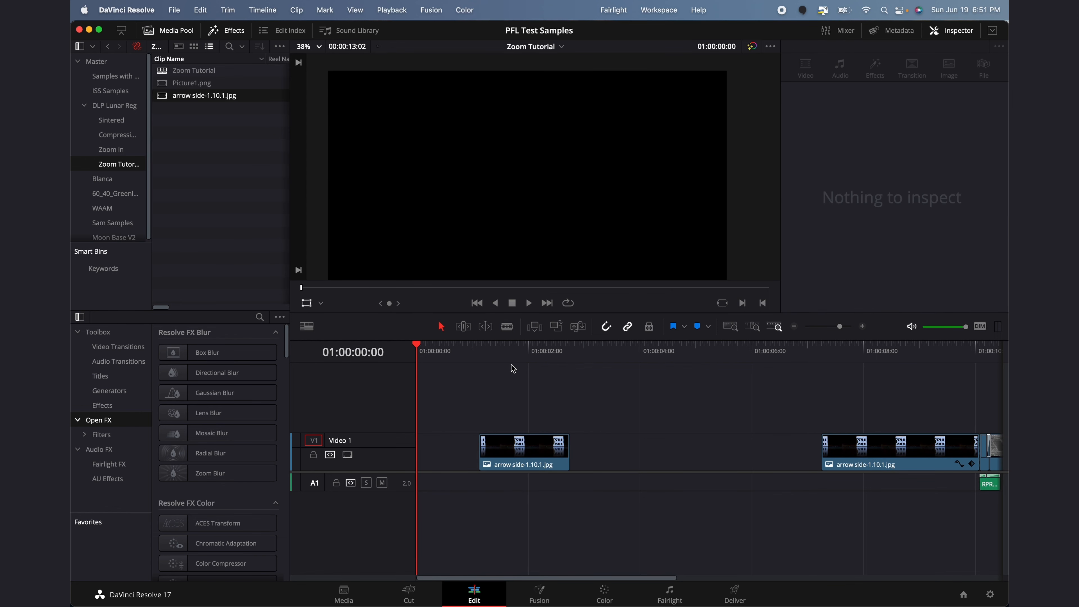
click(508, 327)
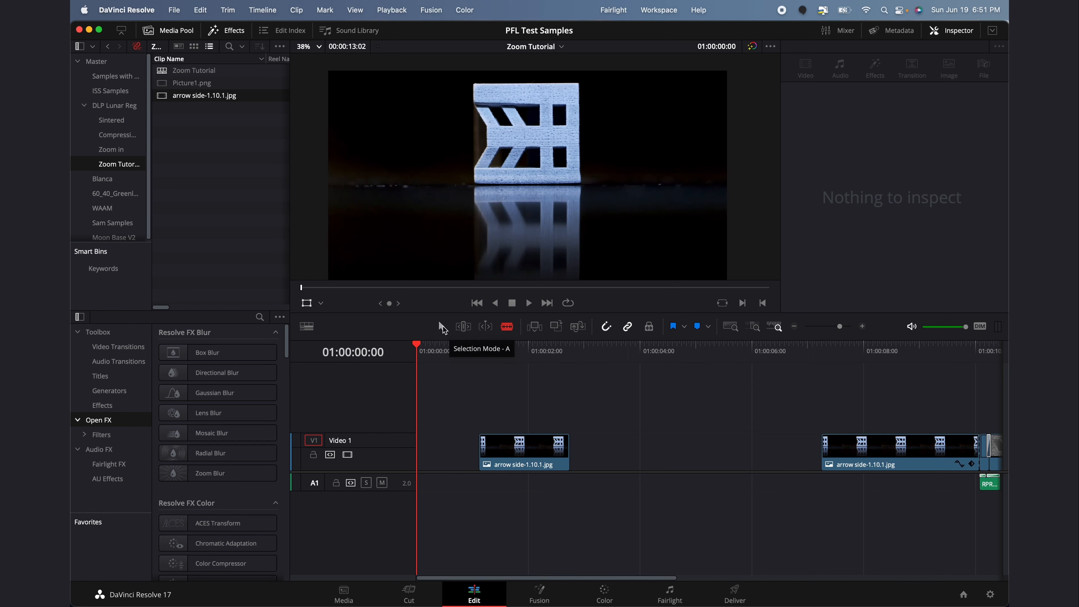
click(442, 327)
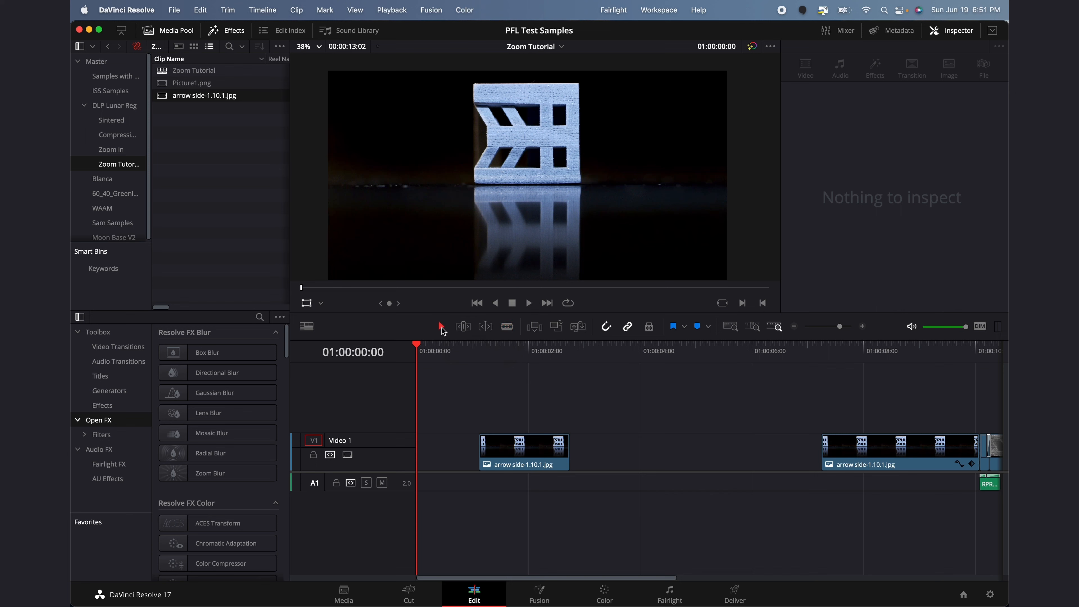
mouse_move(524, 453)
mouse_down()
mouse_move(551, 452)
mouse_move(531, 453)
mouse_up()
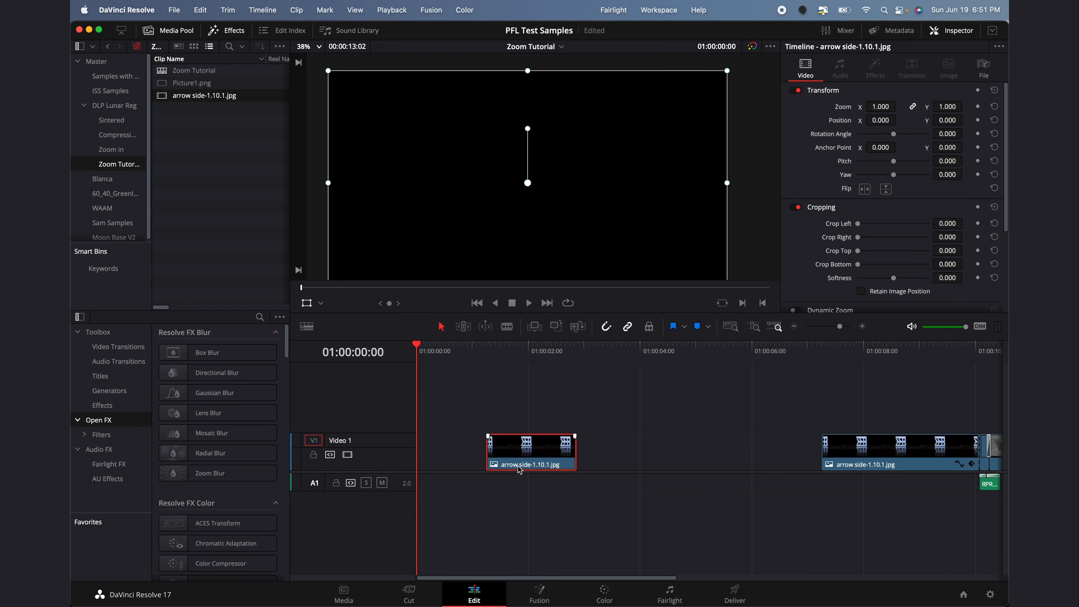
click(463, 451)
key(BackSpace)
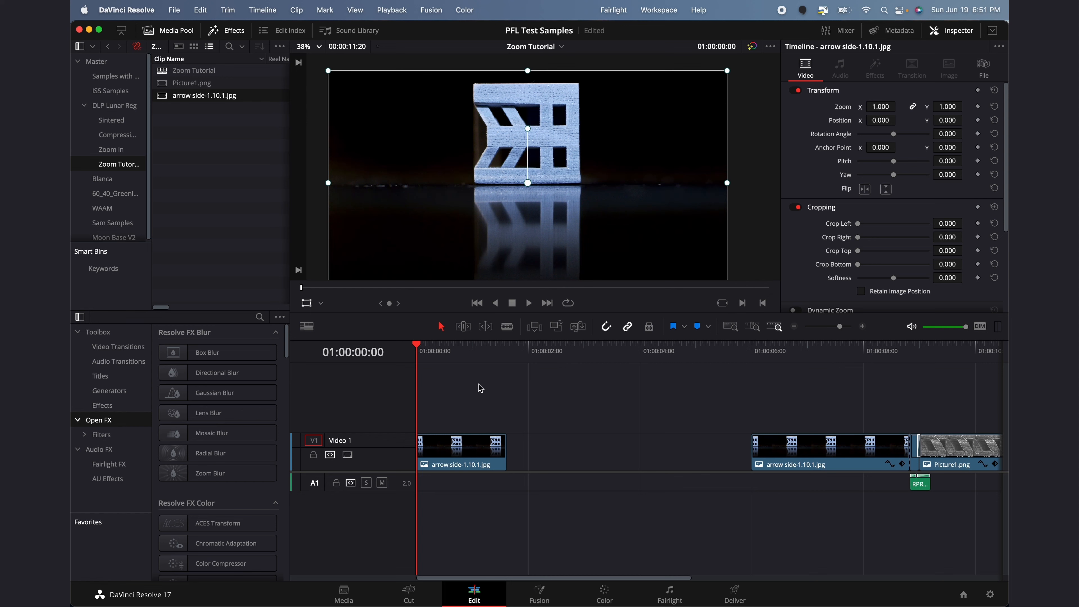
Set an In point at 00:00:01:08 on Picture1.png and place it on Video 1
click(163, 85)
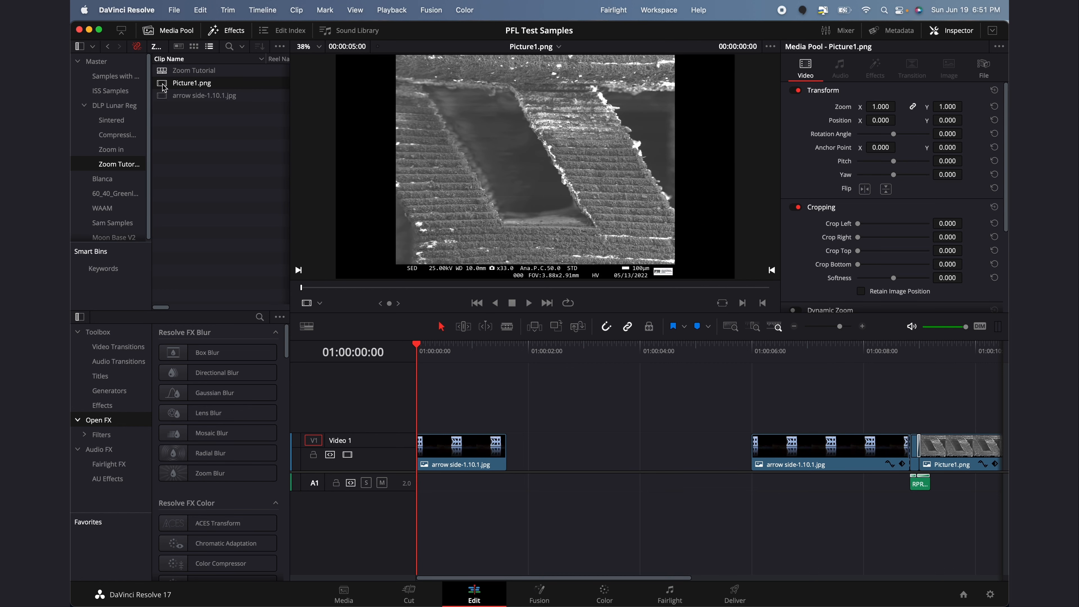
click(164, 95)
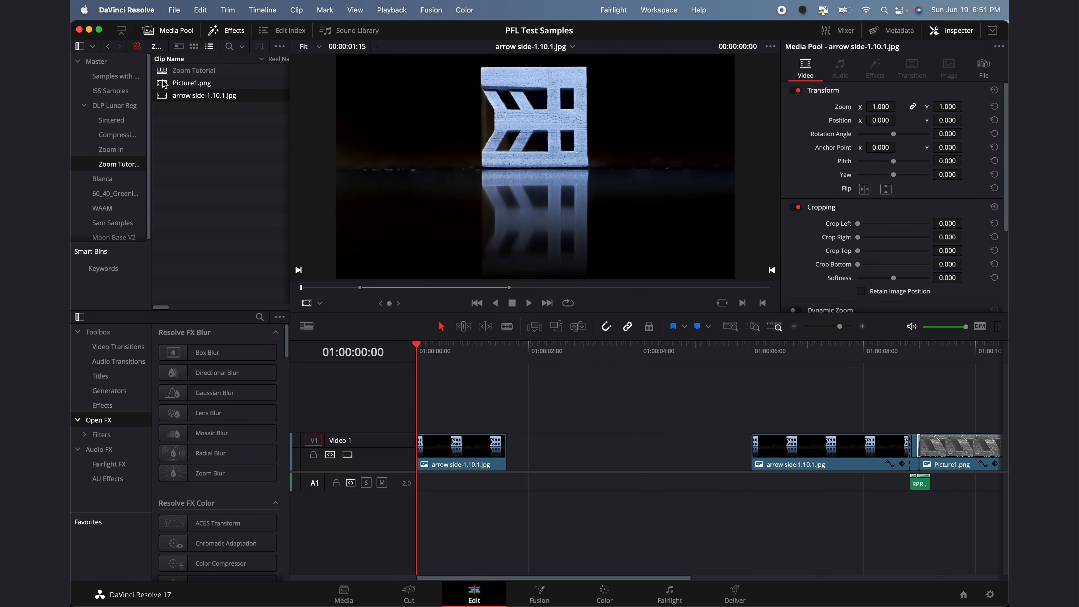
click(165, 84)
click(427, 287)
key(i)
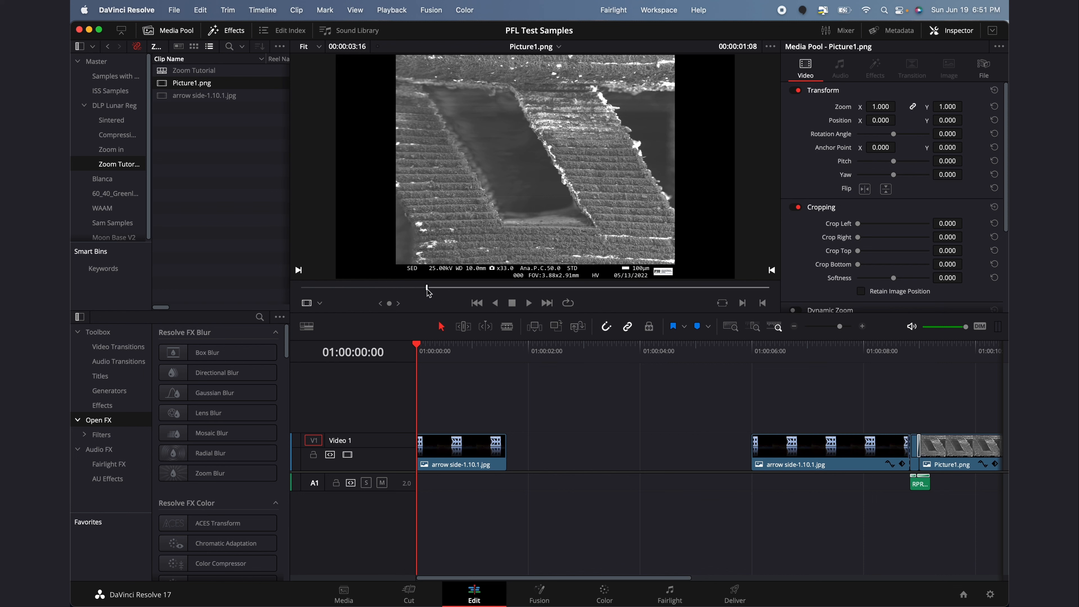
key(space)
drag(509, 215, 597, 451)
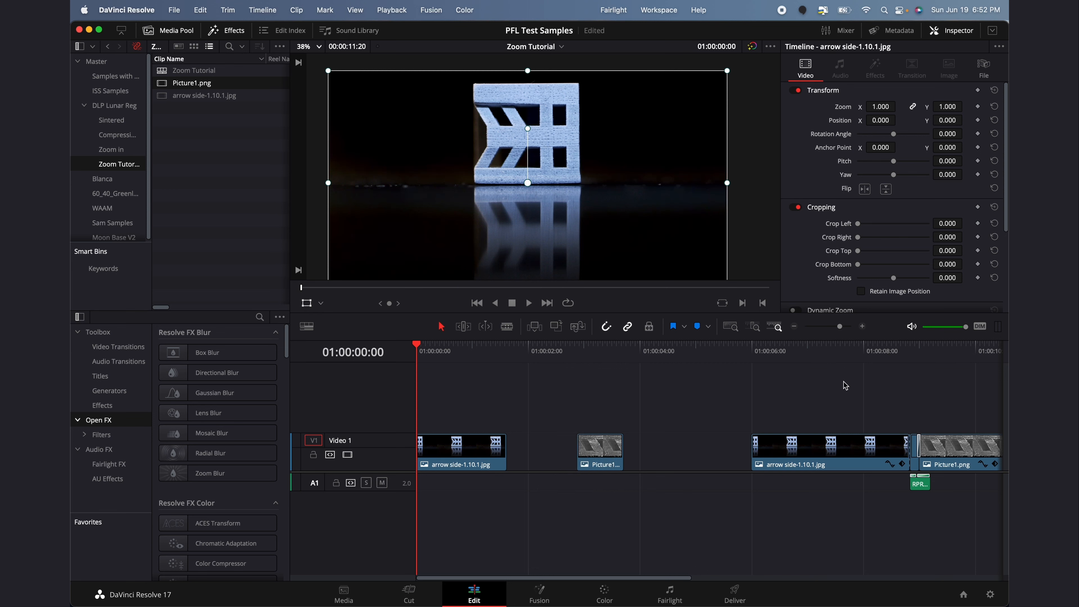
Move Picture1.png further right on Video 1, leaving room after the arrow clip
click(753, 356)
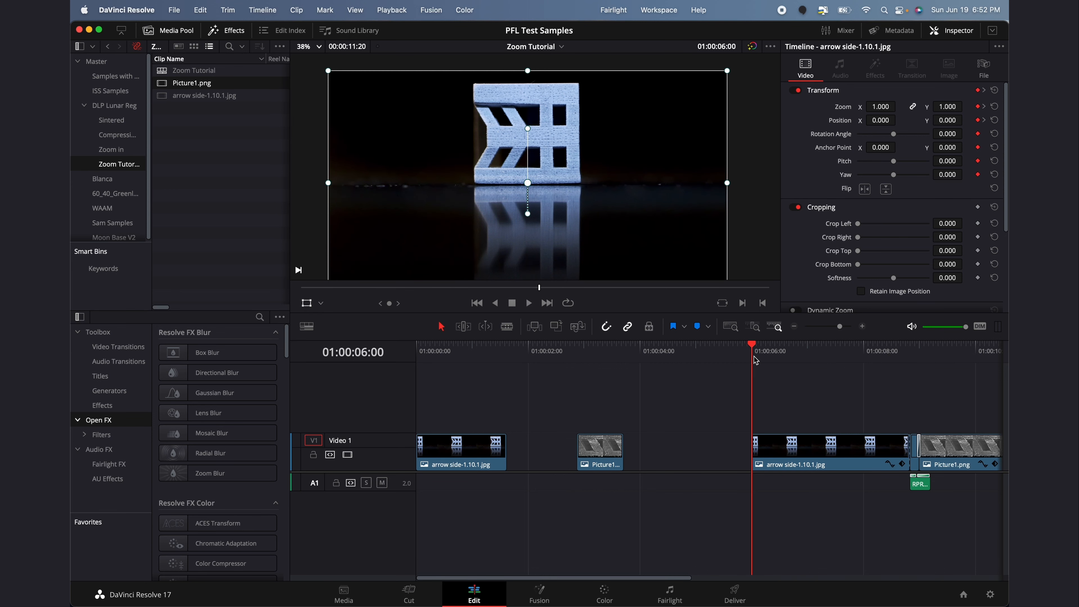
scroll(641, 480, right, 5)
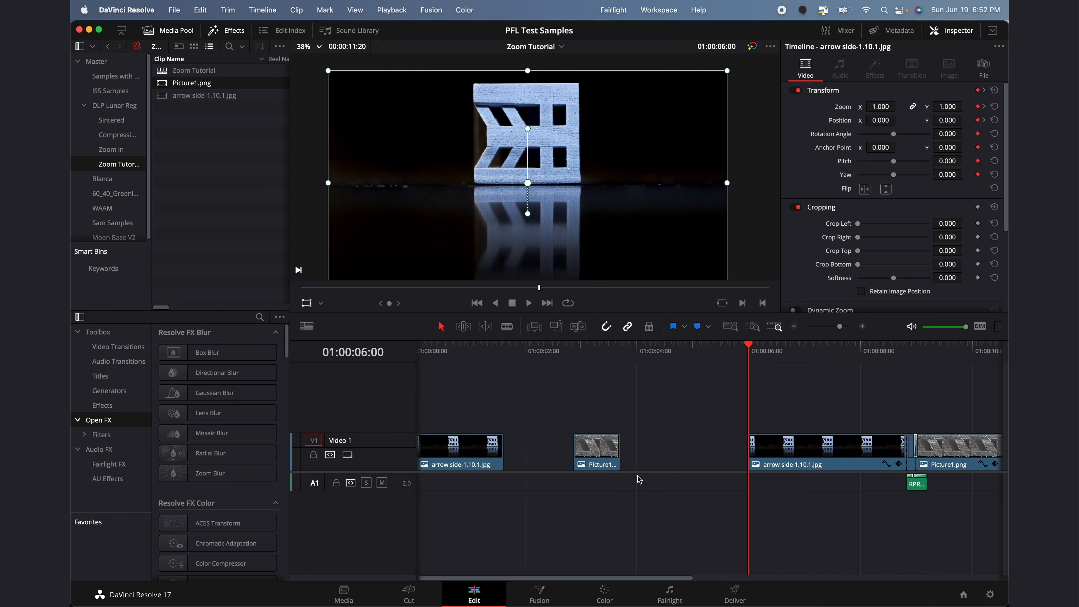
drag(851, 527, 858, 449)
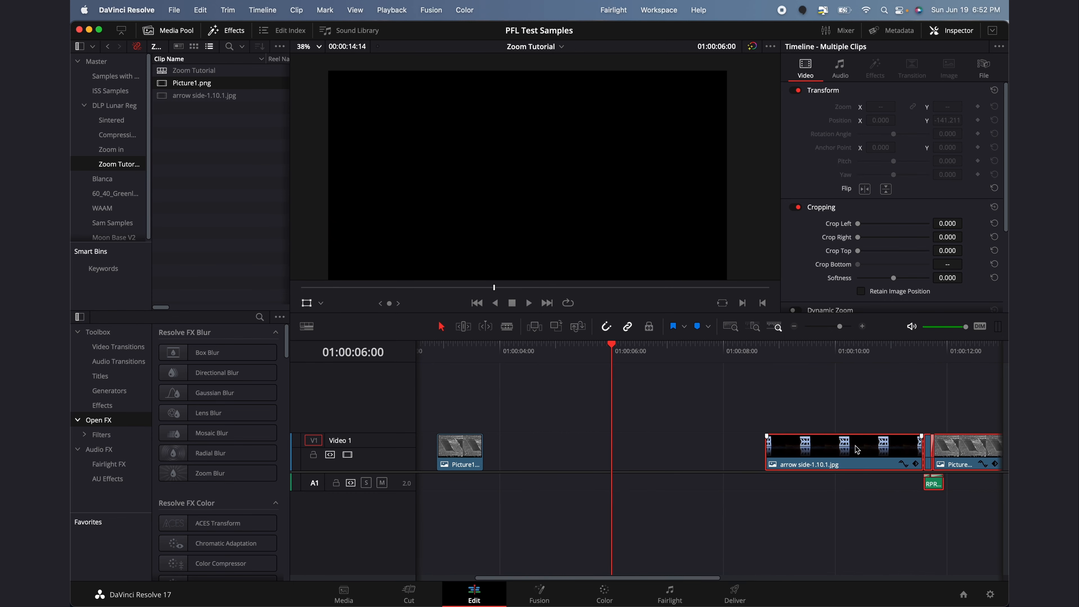
click(733, 413)
scroll(731, 413, left, 5)
drag(597, 453, 702, 453)
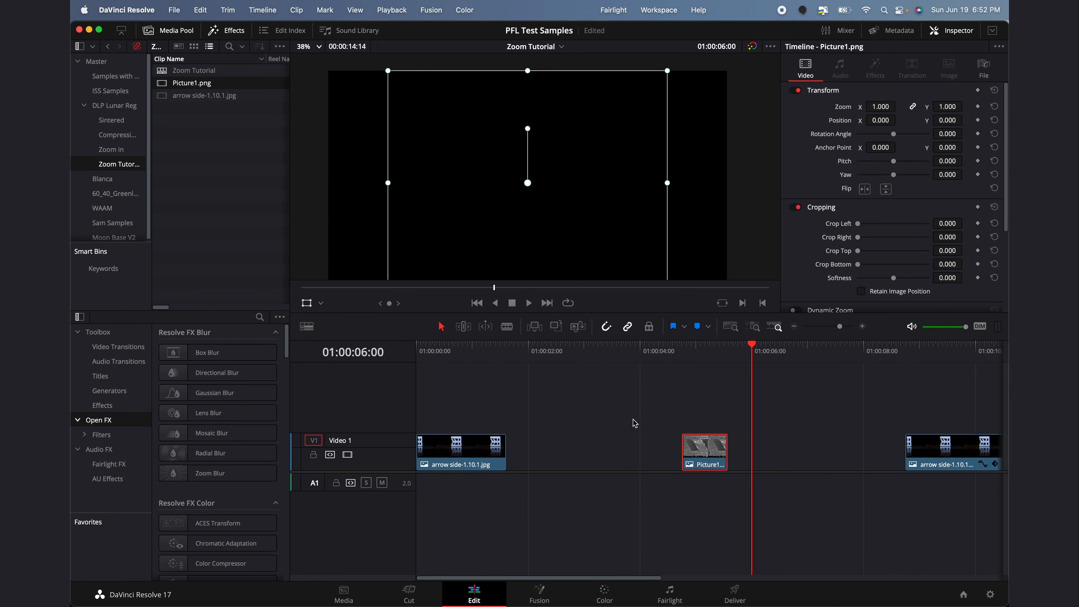
Lengthen the arrow photo clip so it ends at 01:00:03:00
drag(488, 349, 521, 350)
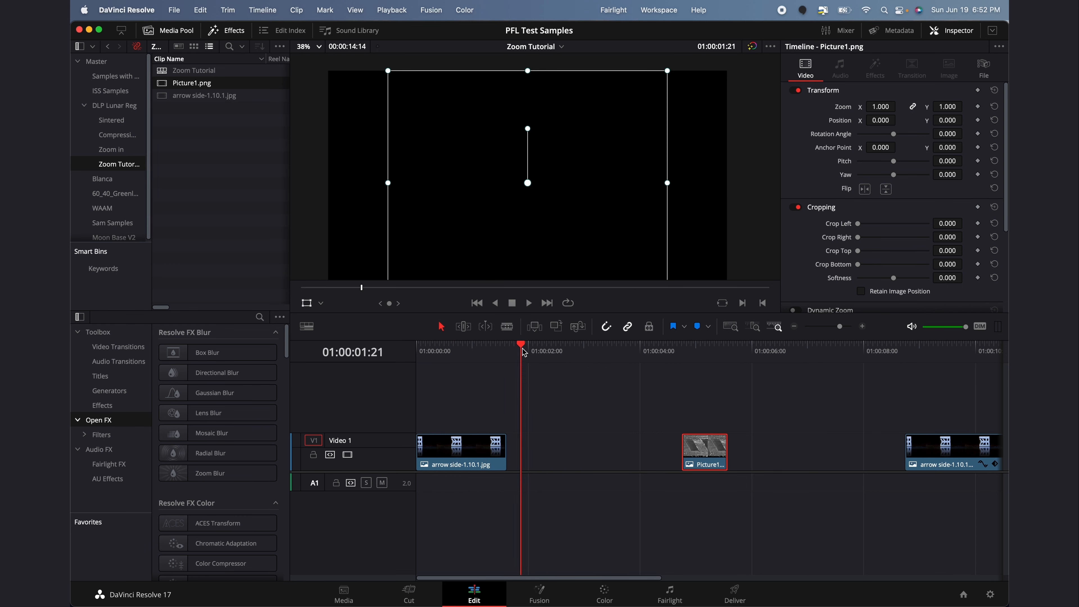
key(Right)
key(Right)
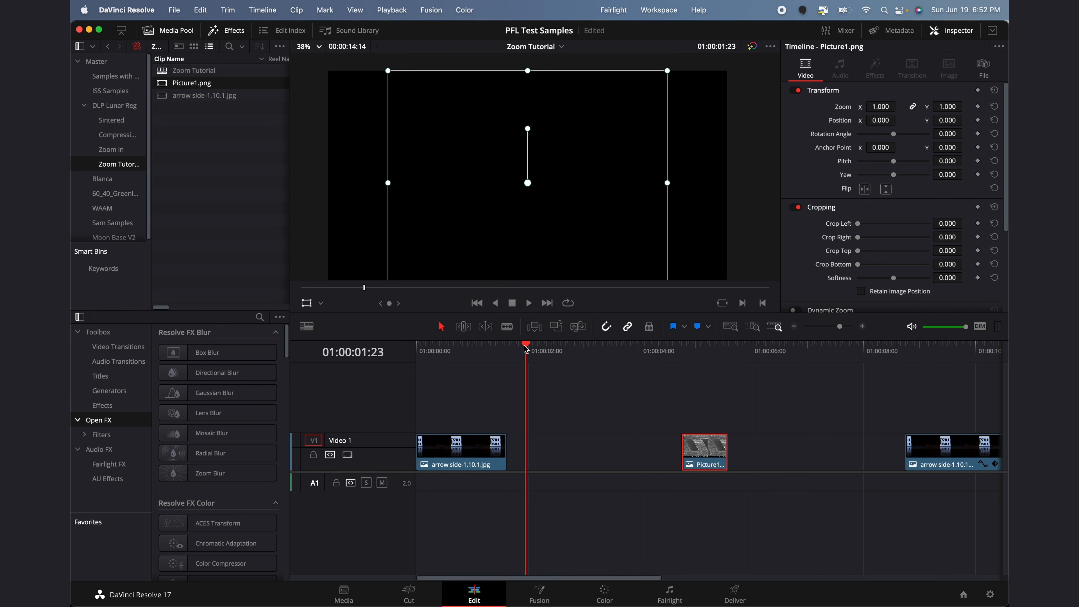
key(Right)
key(Left)
key(Left)
key(Right)
key(Right)
key(Right)
key(Right)
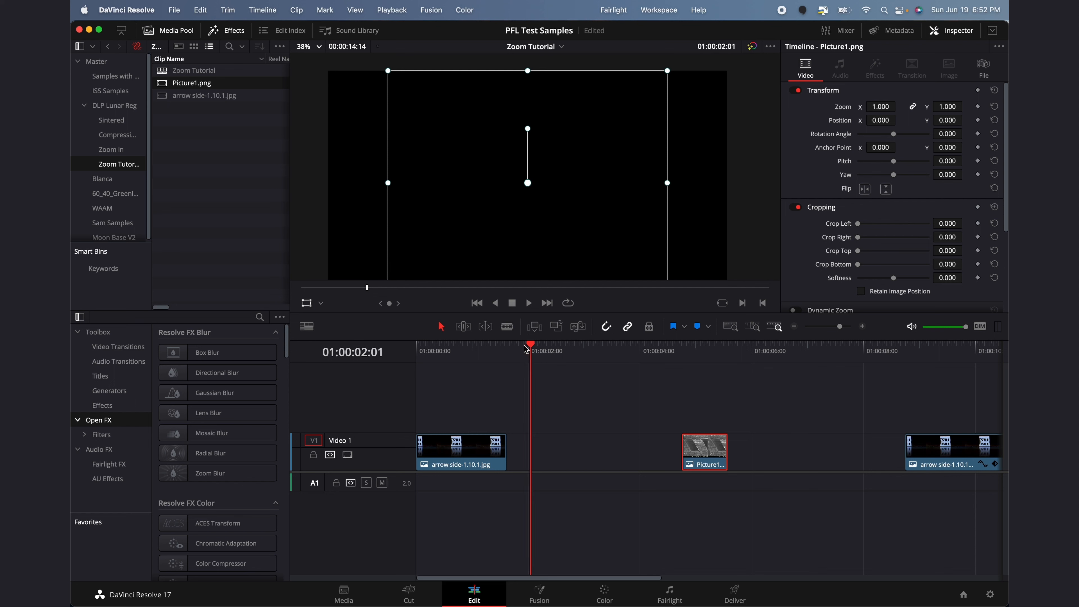
key(Left)
key(Left)
key(Right)
key(Right)
key(Right)
key(Right)
key(Right)
key(Right)
key(Right)
key(Right)
key(Right)
key(Right)
key(Right)
key(Right)
key(Right)
key(Right)
key(Right)
key(Right)
key(Right)
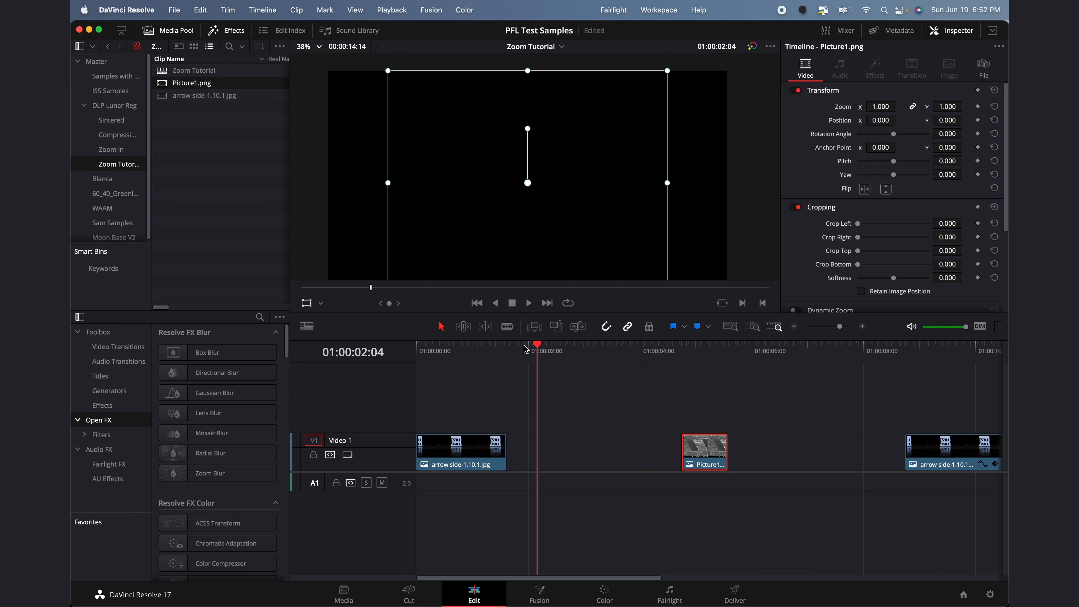
key(Right)
key(Right)
key(Right)
key(Right)
key(Right)
key(Right)
key(Right)
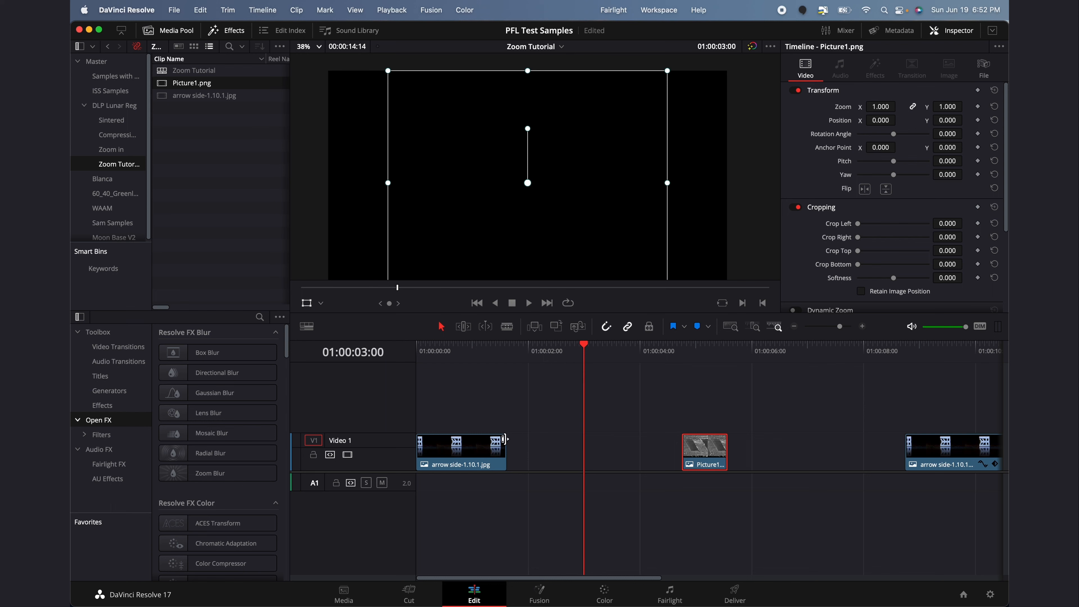
click(480, 453)
drag(507, 450, 583, 444)
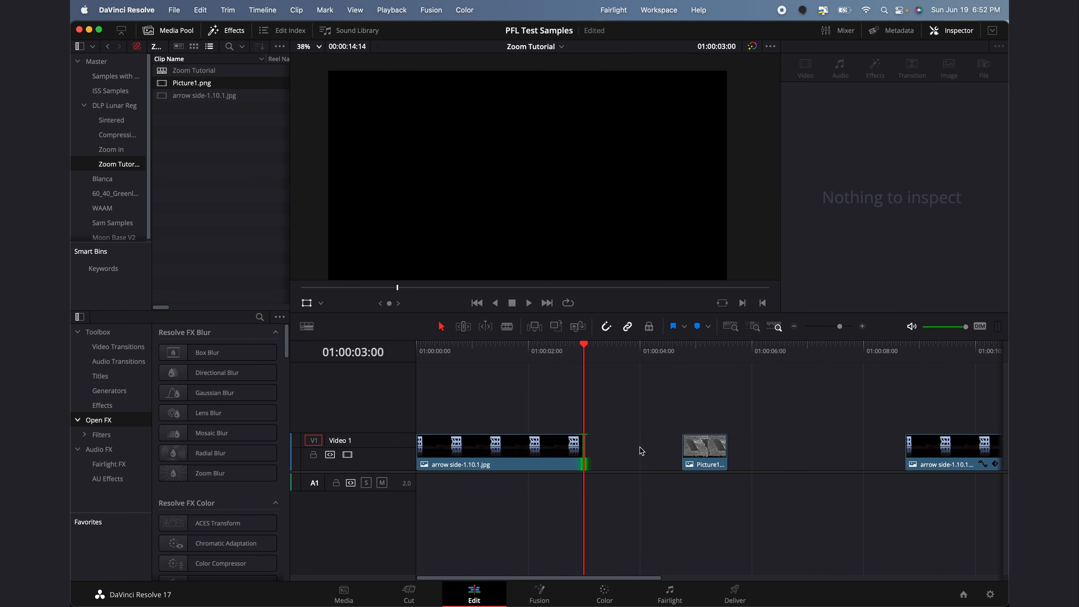
Turn on snapping and butt Picture1.png directly against the arrow clip's end
drag(703, 449, 616, 449)
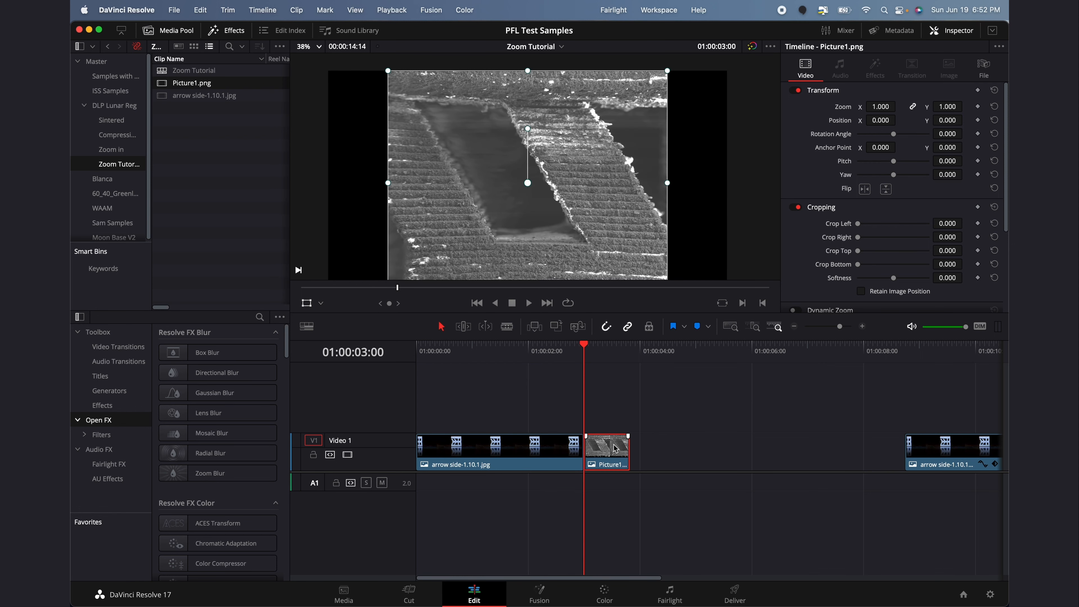
click(607, 333)
mouse_move(616, 451)
mouse_down()
mouse_move(643, 451)
mouse_move(615, 456)
mouse_up()
click(610, 407)
Extend Picture1.png to end at 01:00:06:00 and play back the cut
drag(680, 360, 763, 361)
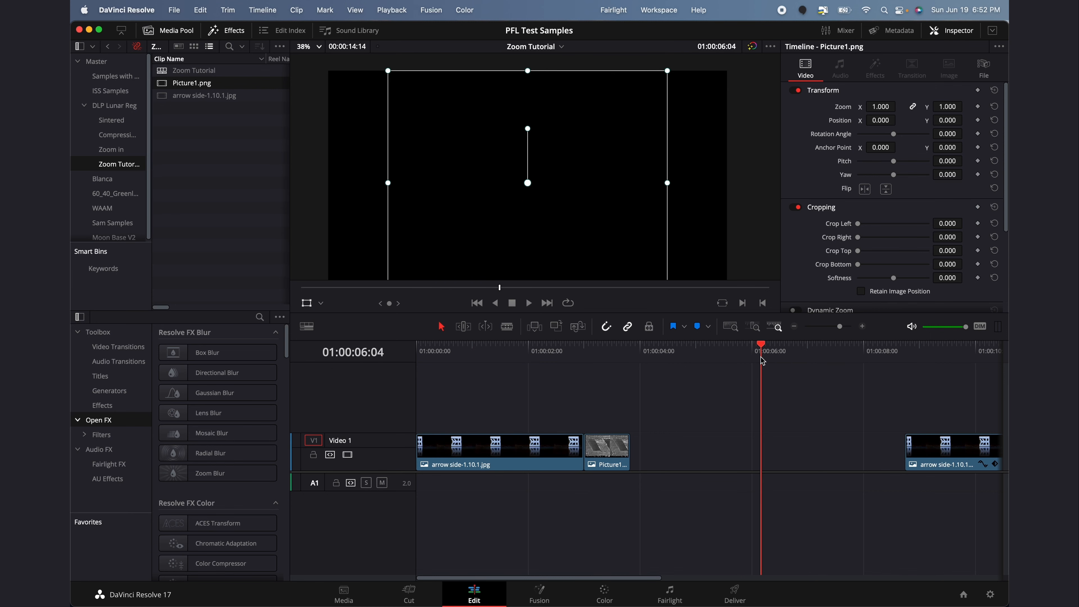
key(Left)
key(Left)
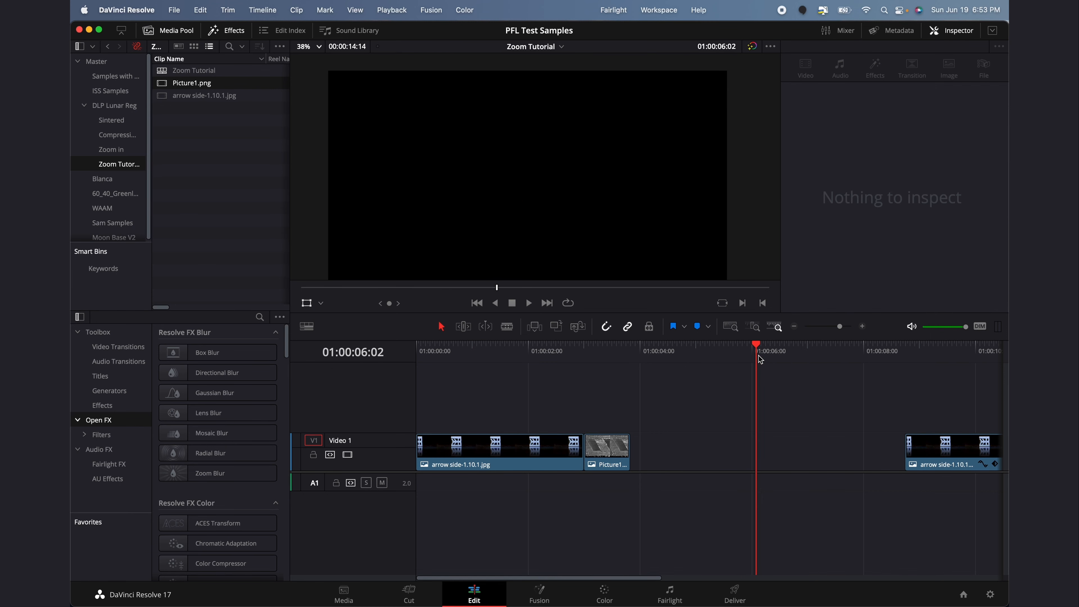
key(Right)
key(Left)
key(Left)
key(Left)
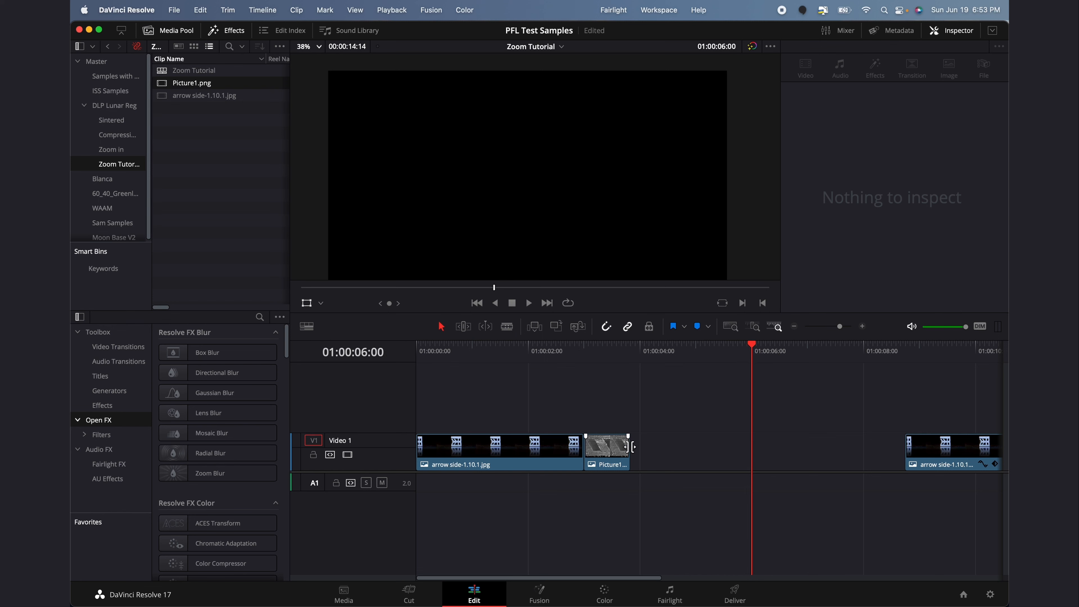
drag(629, 446, 751, 450)
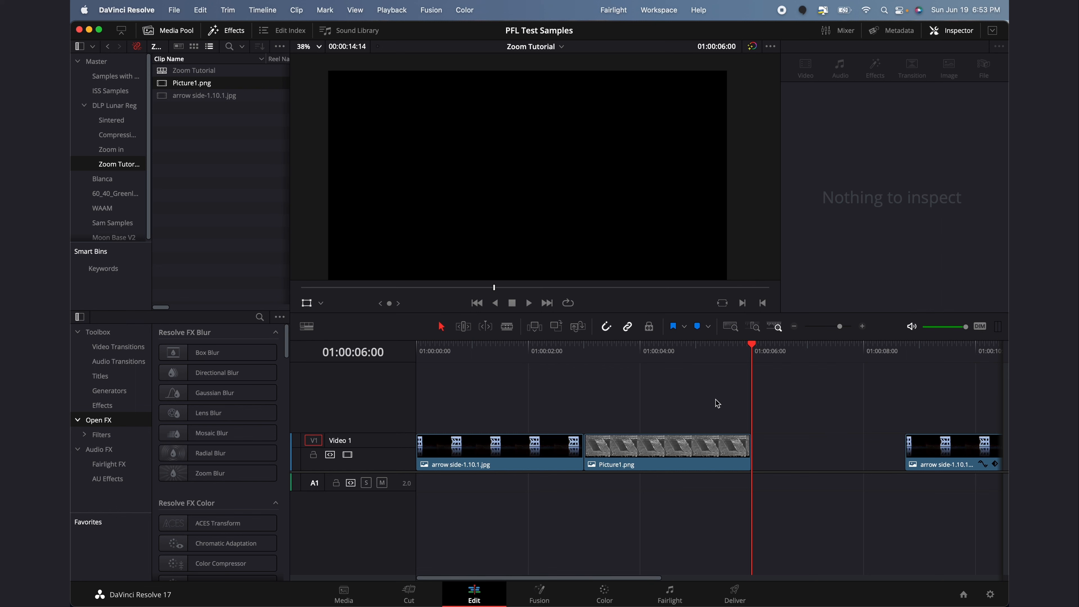
drag(591, 361, 623, 352)
key(space)
click(520, 354)
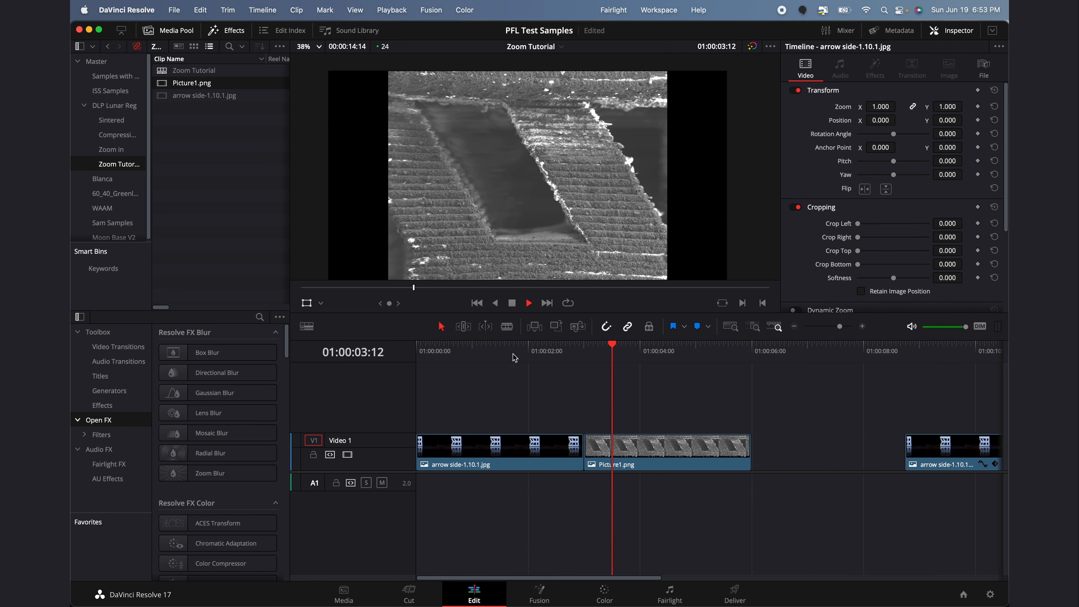
key(space)
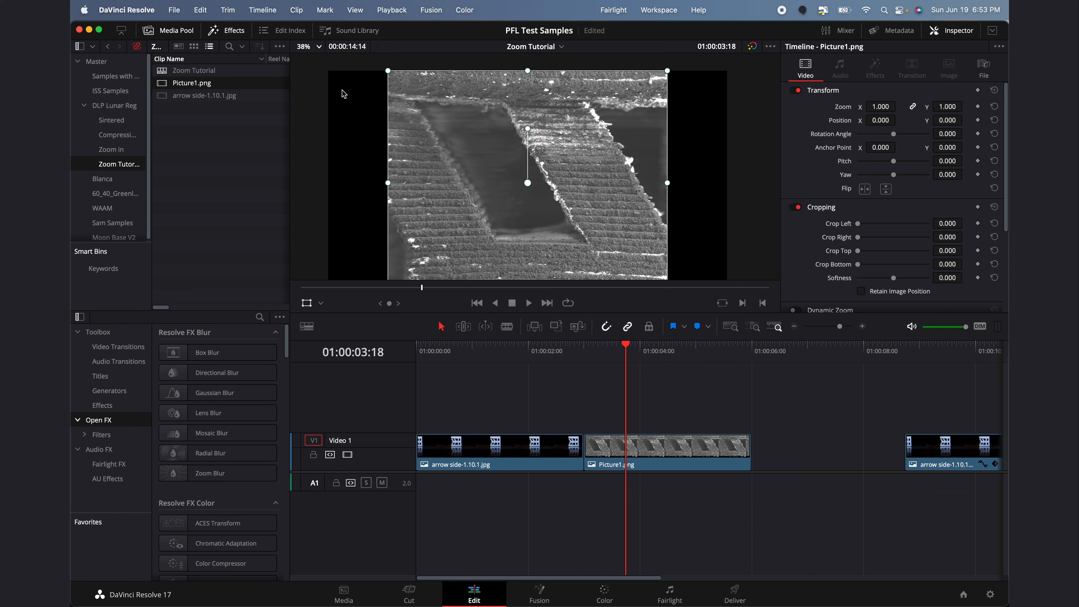
click(683, 438)
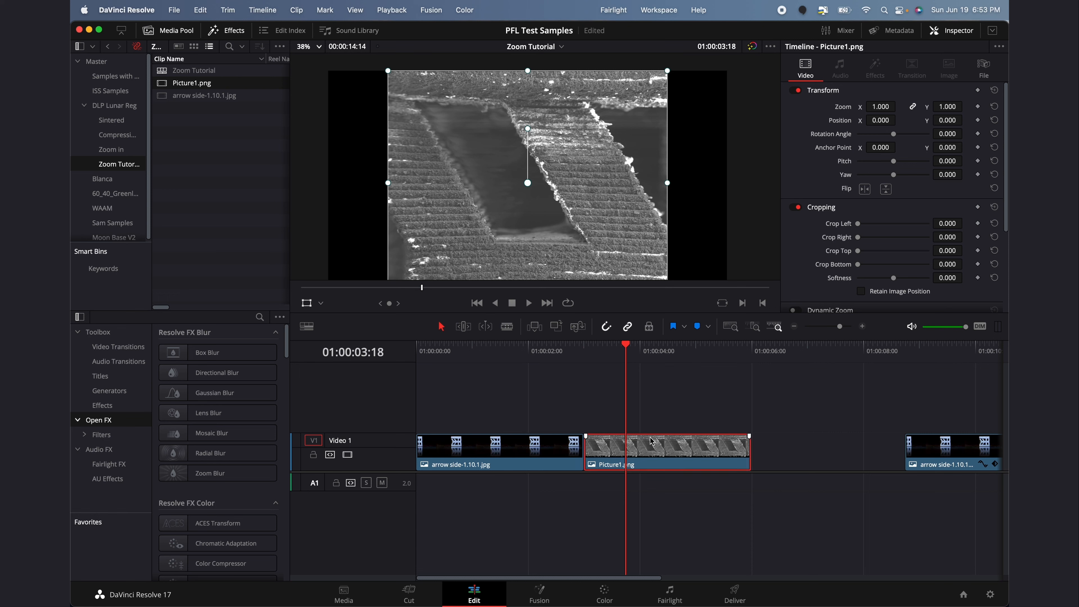
scroll(391, 228, down, 2)
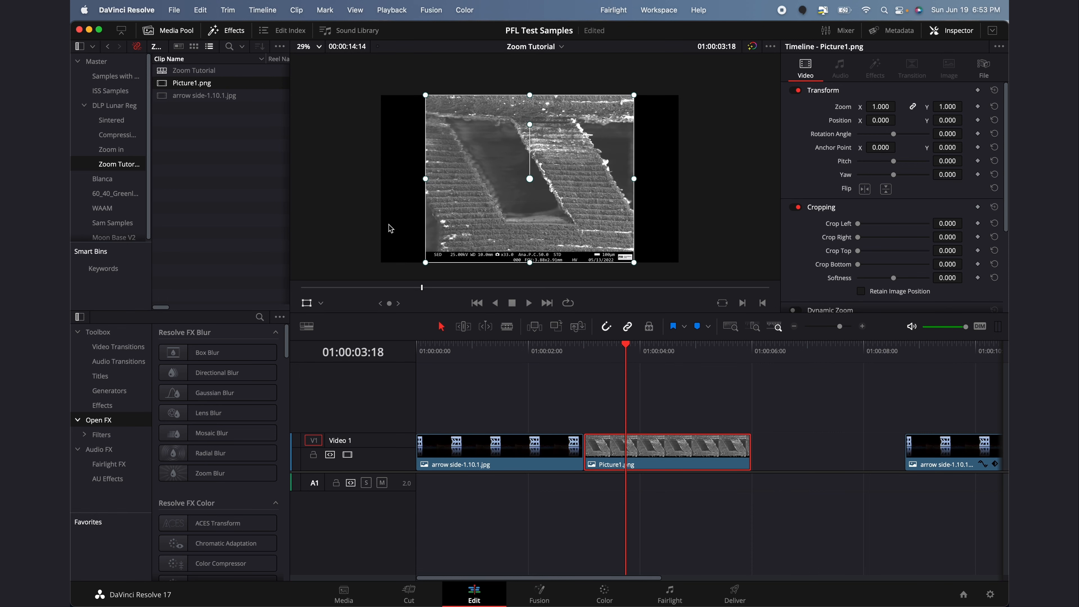
click(314, 47)
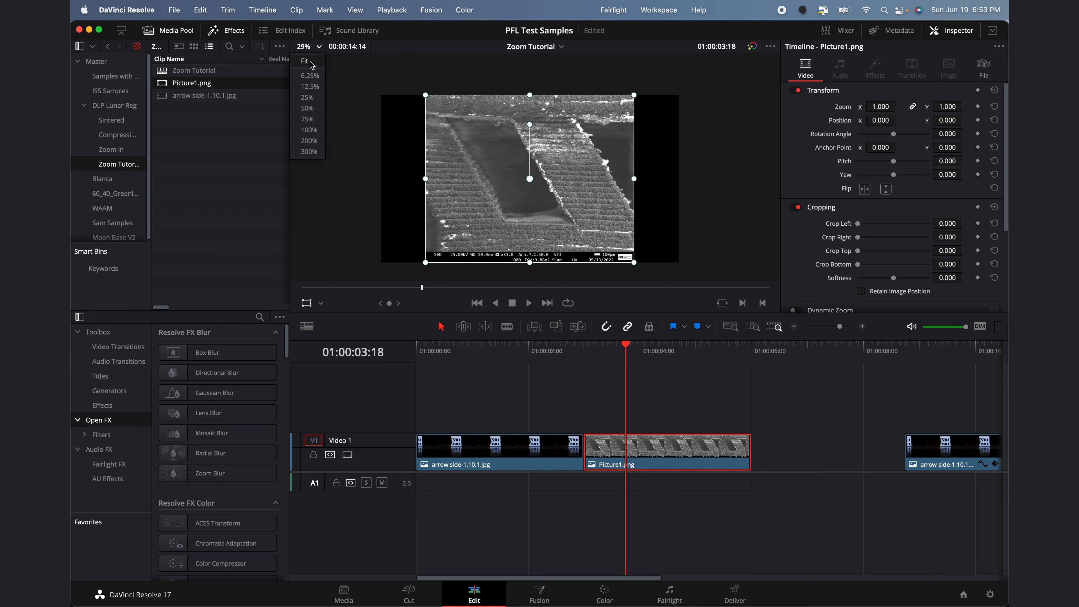
click(311, 65)
click(678, 400)
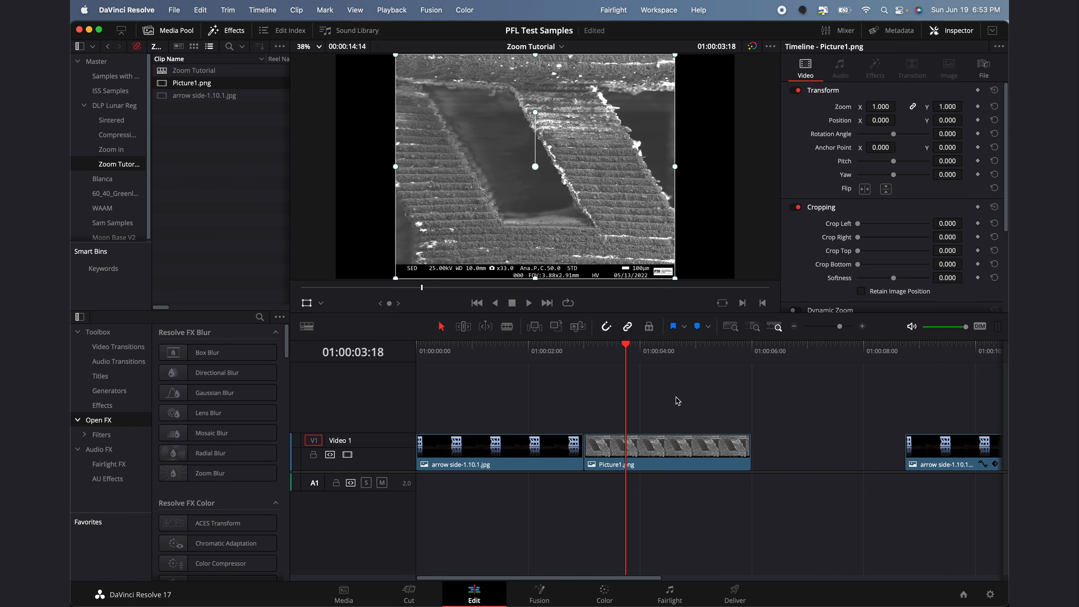
click(315, 47)
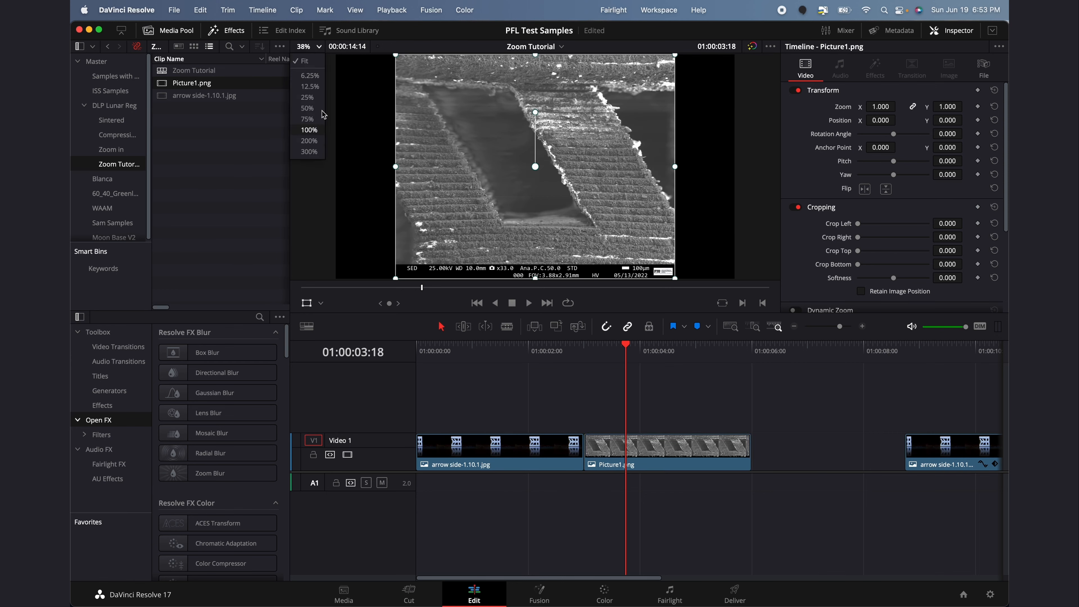
click(312, 75)
click(314, 46)
click(312, 66)
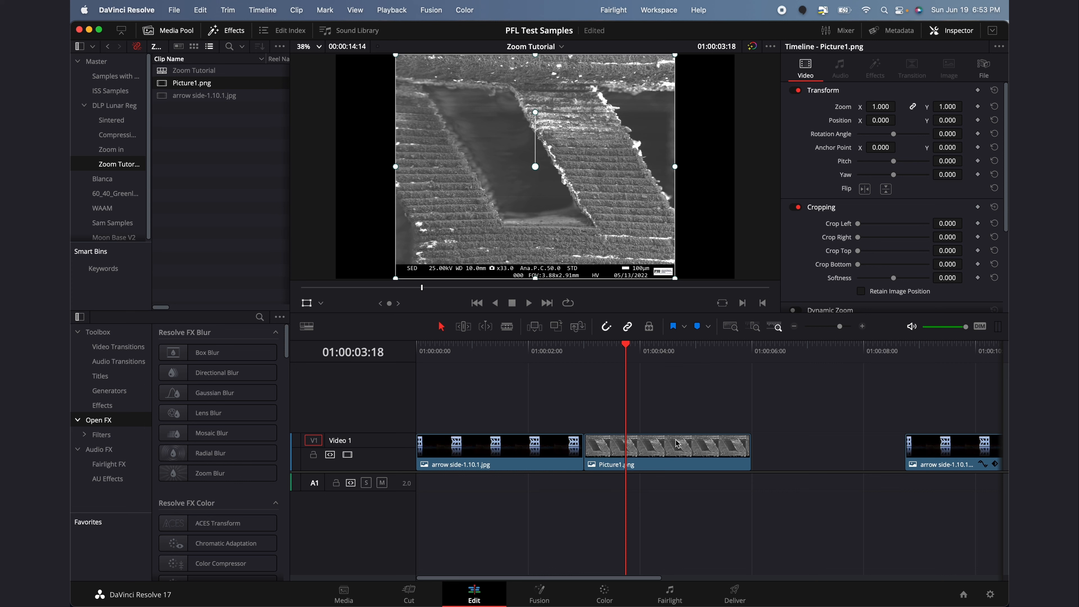
click(685, 455)
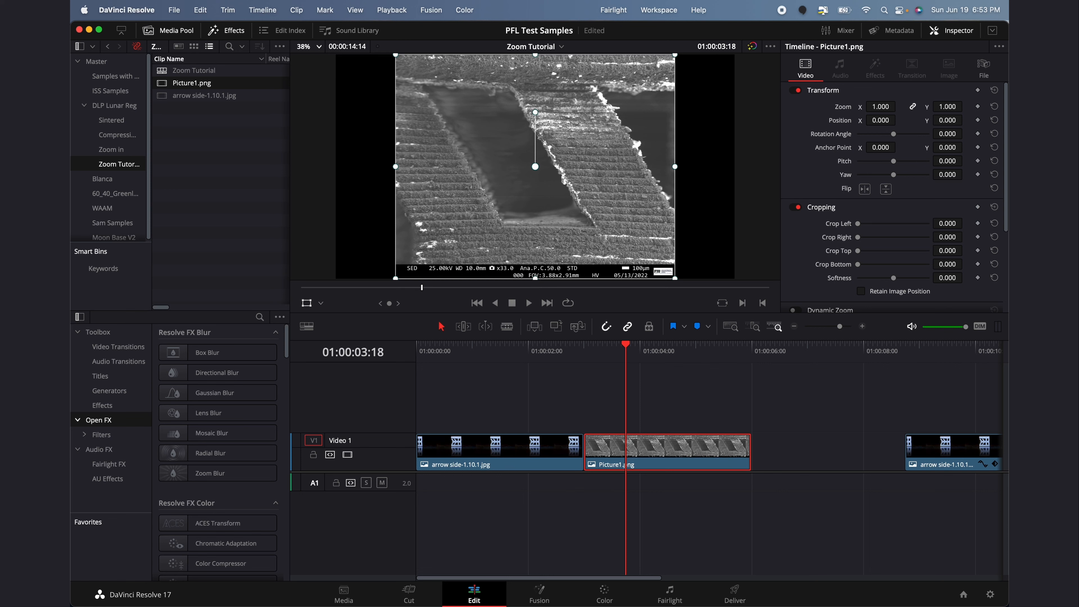
drag(880, 107, 899, 106)
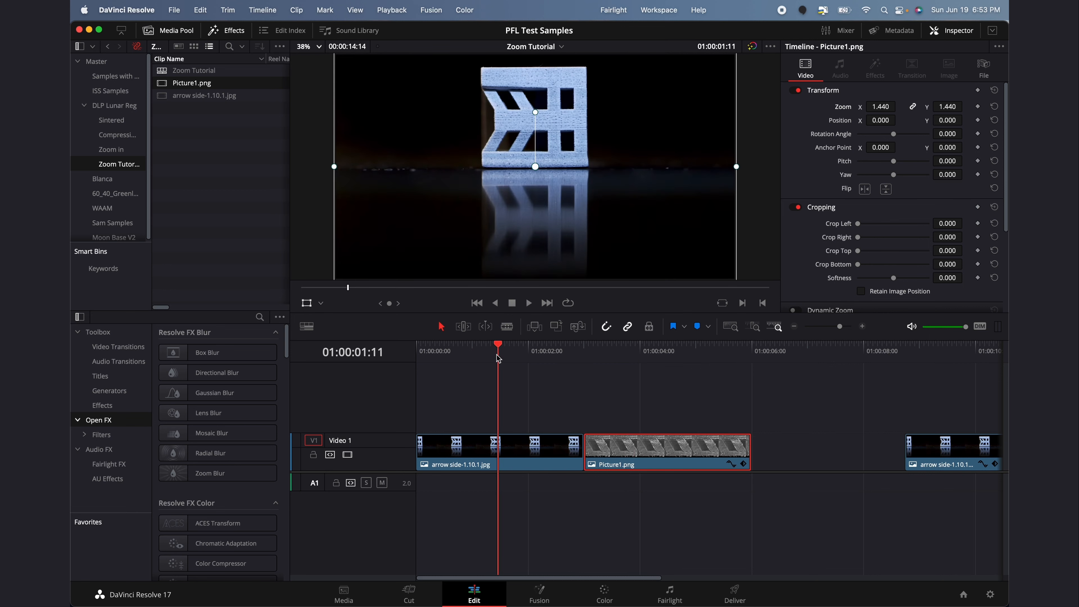
drag(636, 357, 498, 359)
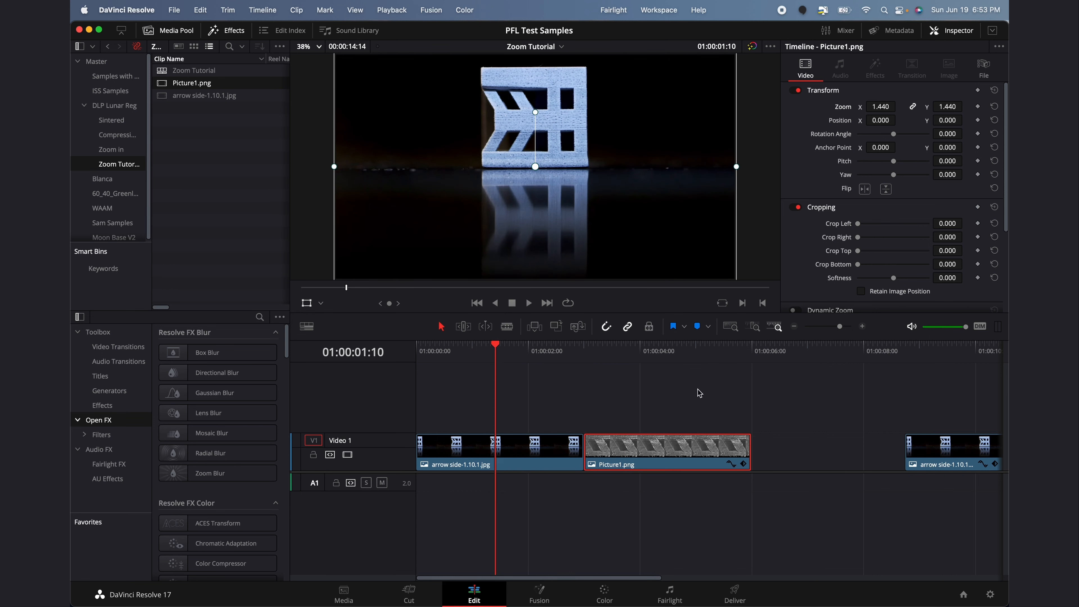
scroll(701, 393, right, 5)
click(698, 358)
scroll(702, 358, right, 3)
scroll(696, 366, right, 2)
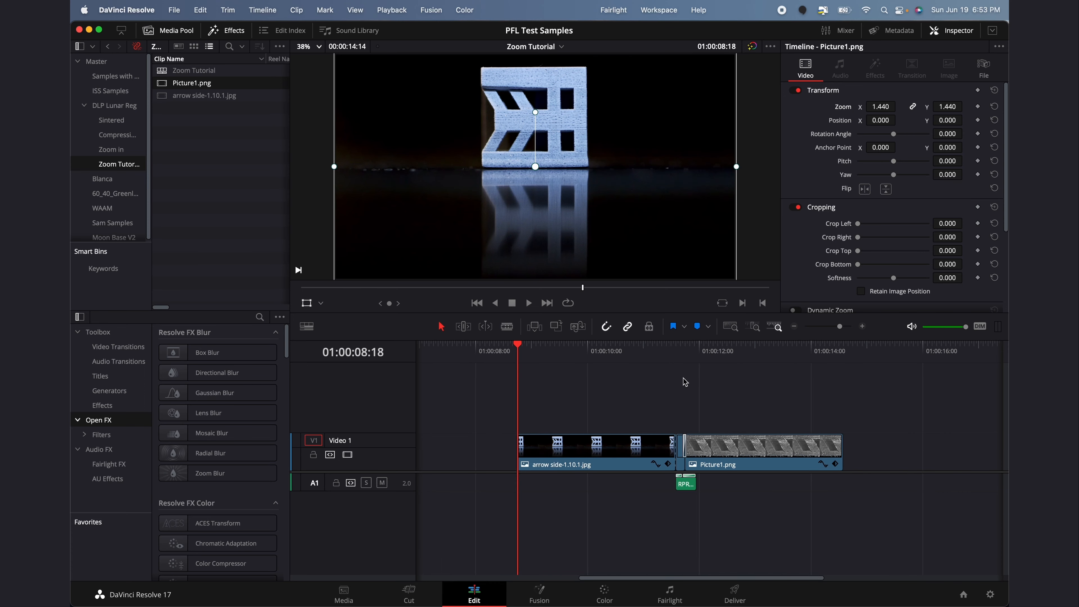
key(space)
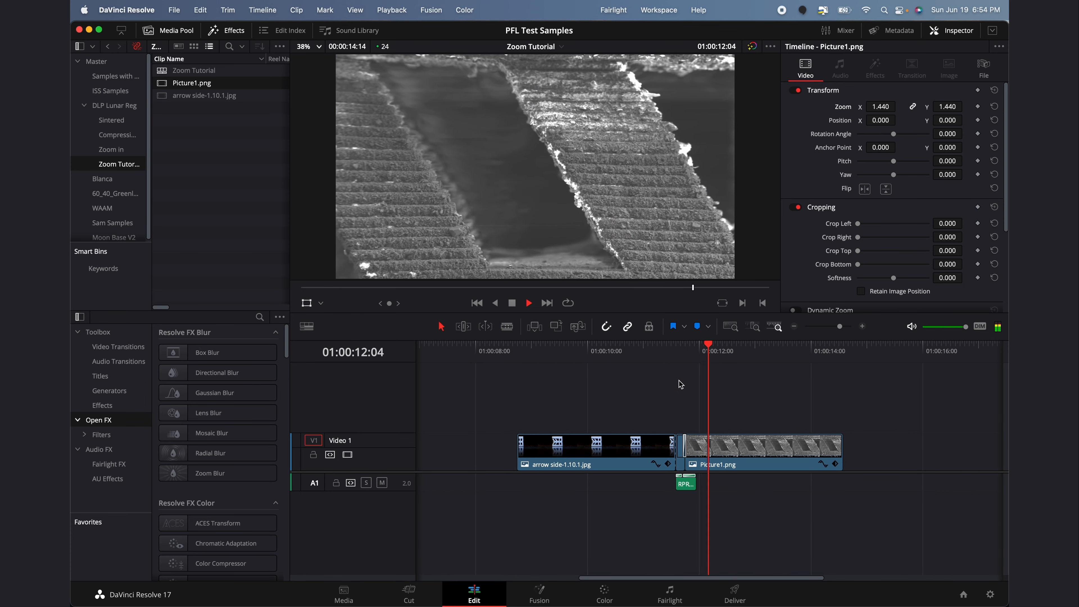
key(space)
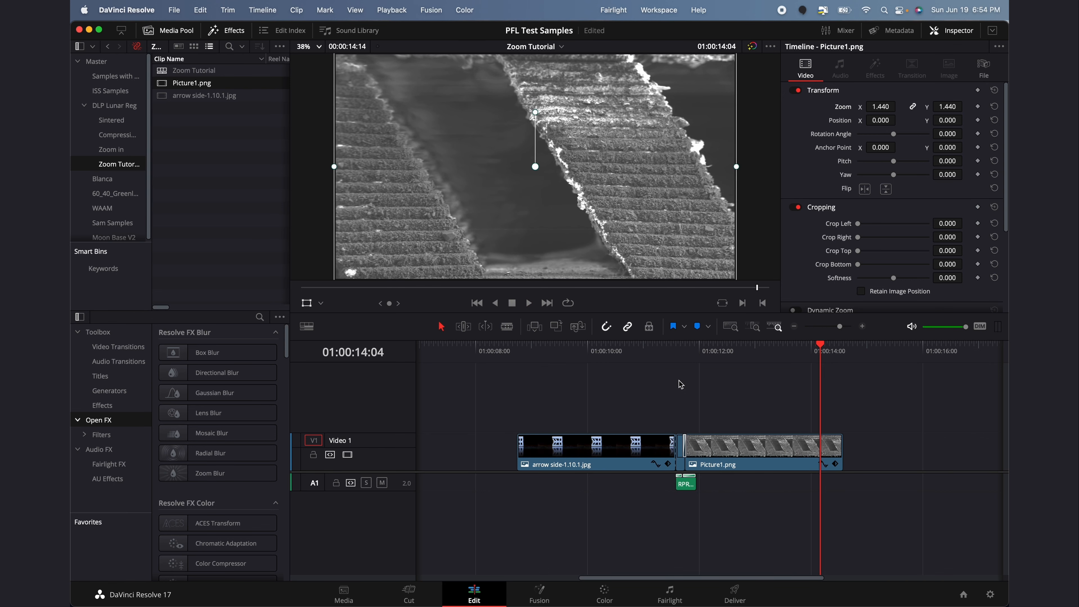
scroll(679, 380, left, 10)
click(680, 381)
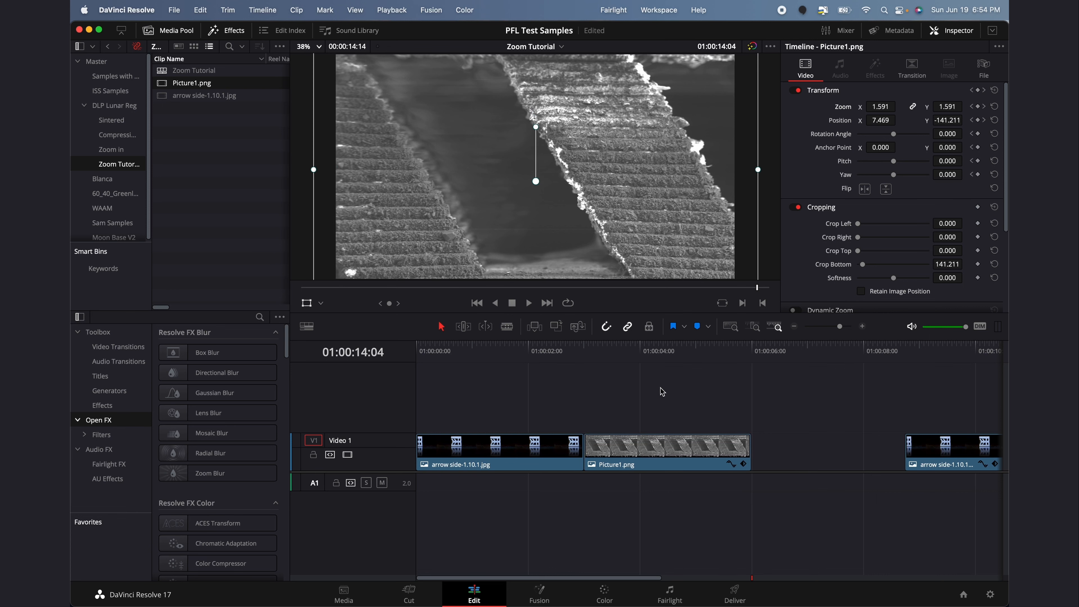
click(583, 357)
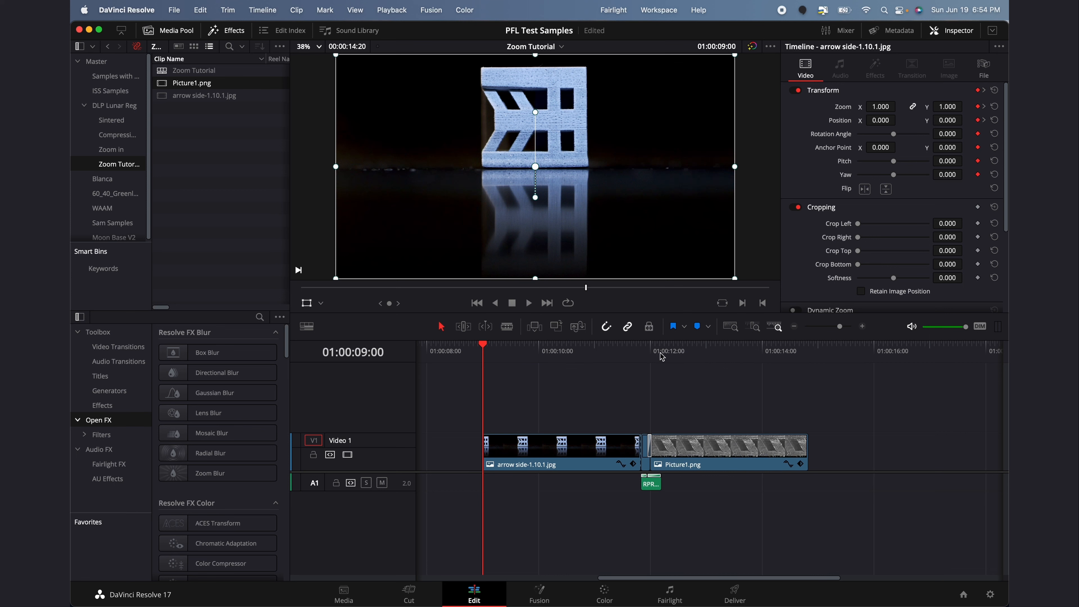
drag(651, 354, 642, 354)
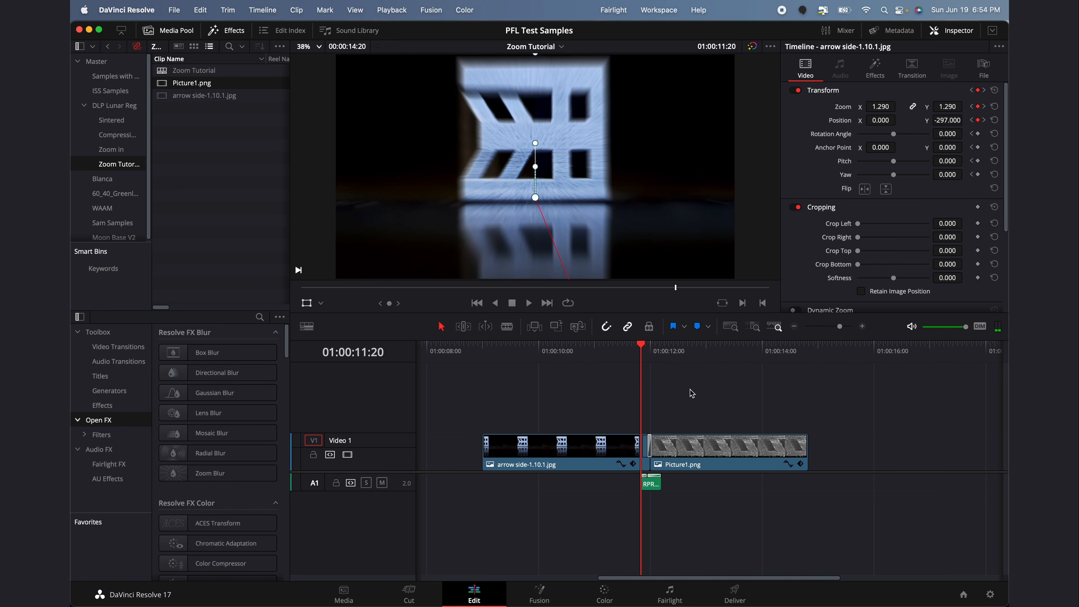
key(Right)
key(Right)
key(Right)
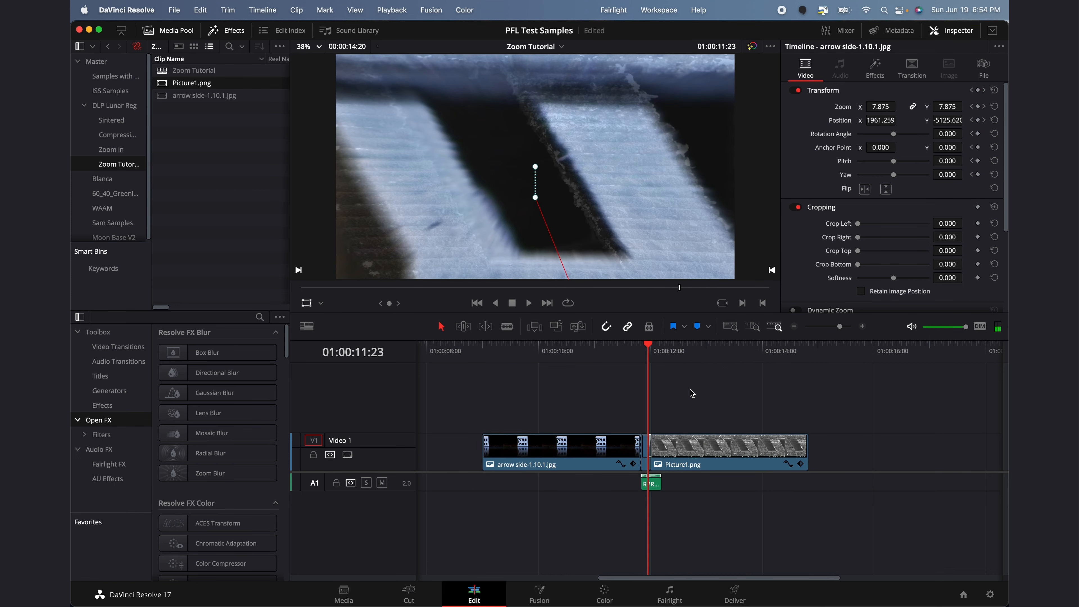
key(Right)
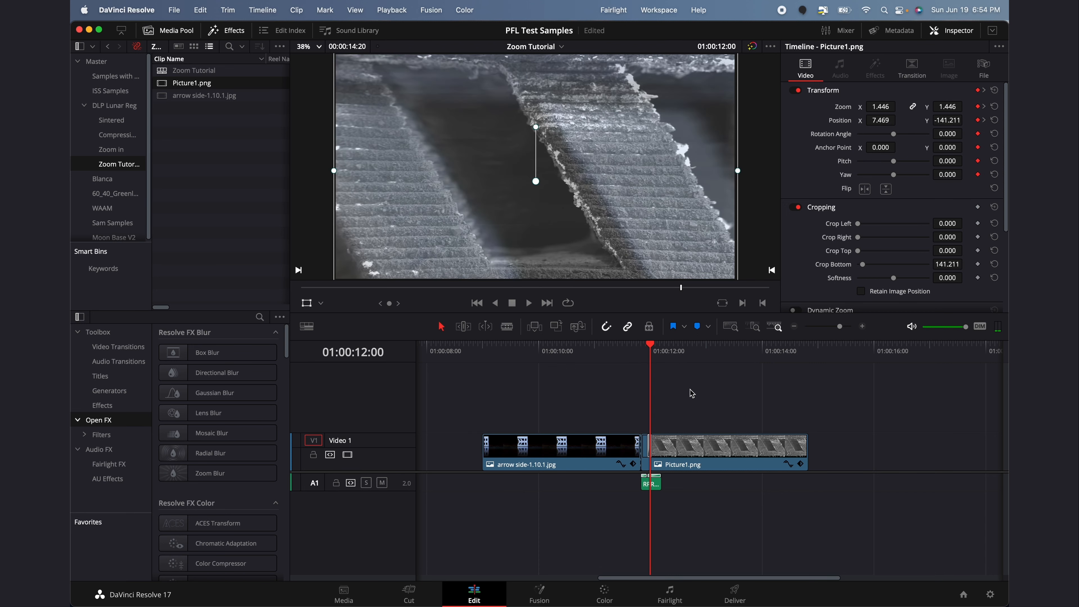
key(Left)
click(638, 356)
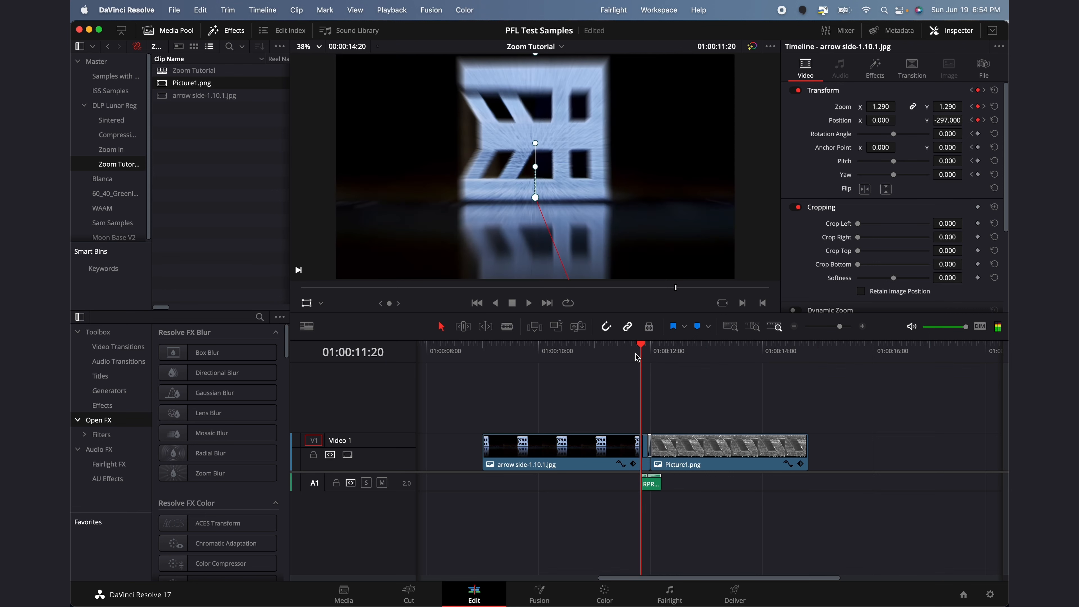
key(Right)
key(Right)
key(Right)
scroll(634, 413, left, 10)
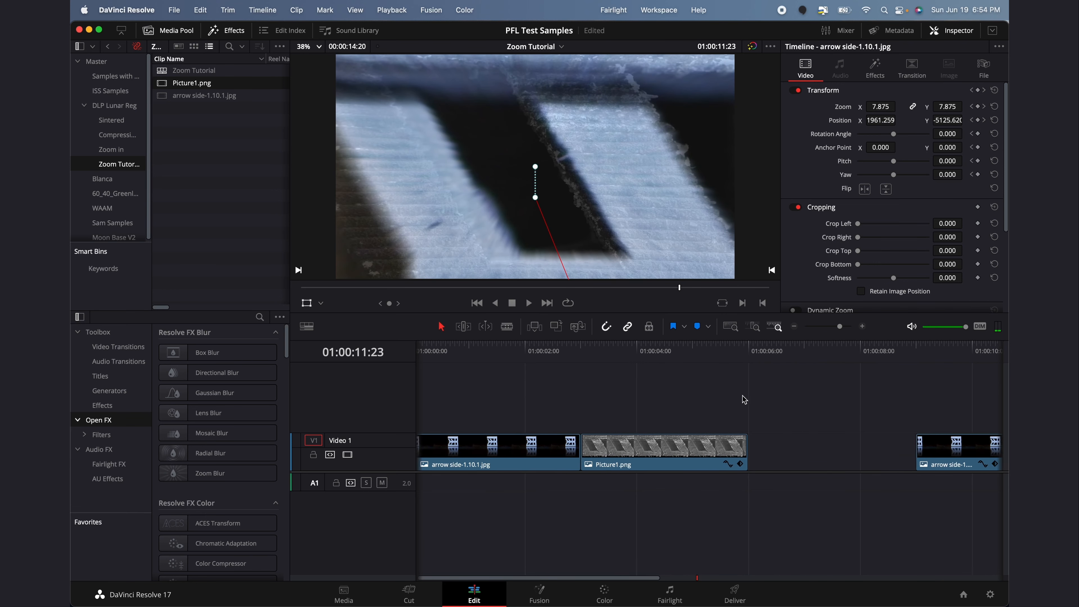
scroll(742, 401, right, 10)
click(751, 354)
key(Right)
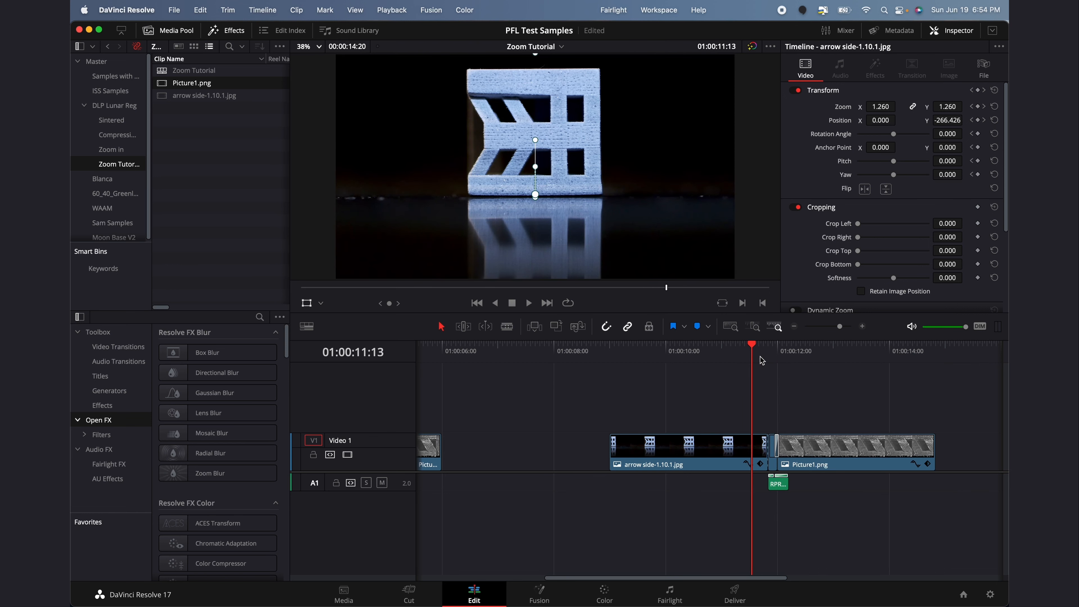
scroll(741, 390, right, 3)
key(Right)
key(Right)
key(Right)
key(Right)
key(Right)
key(Right)
key(Right)
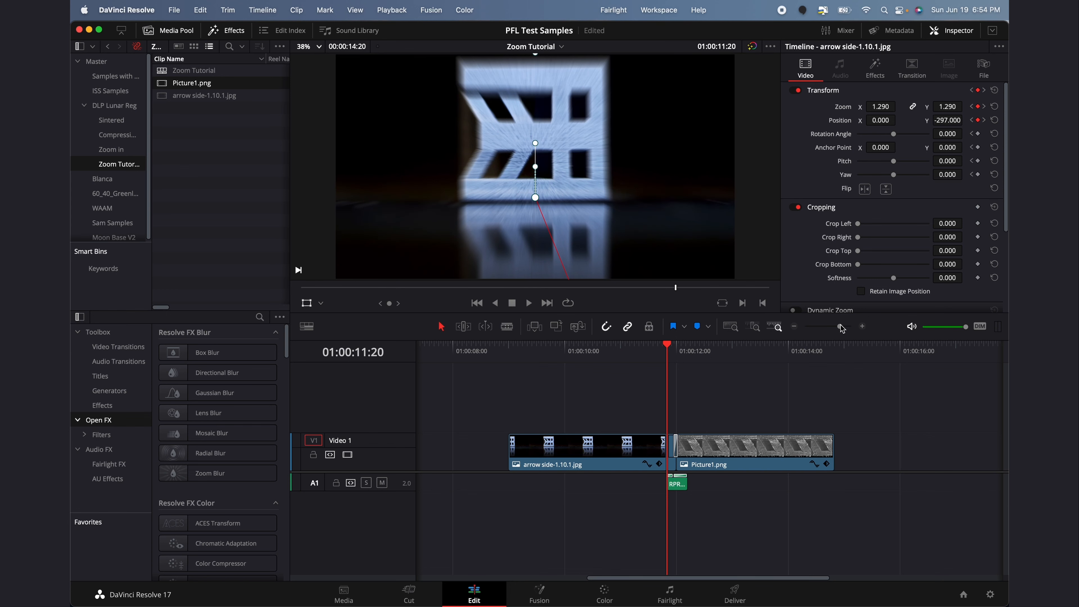
drag(842, 328, 846, 328)
scroll(784, 416, right, 4)
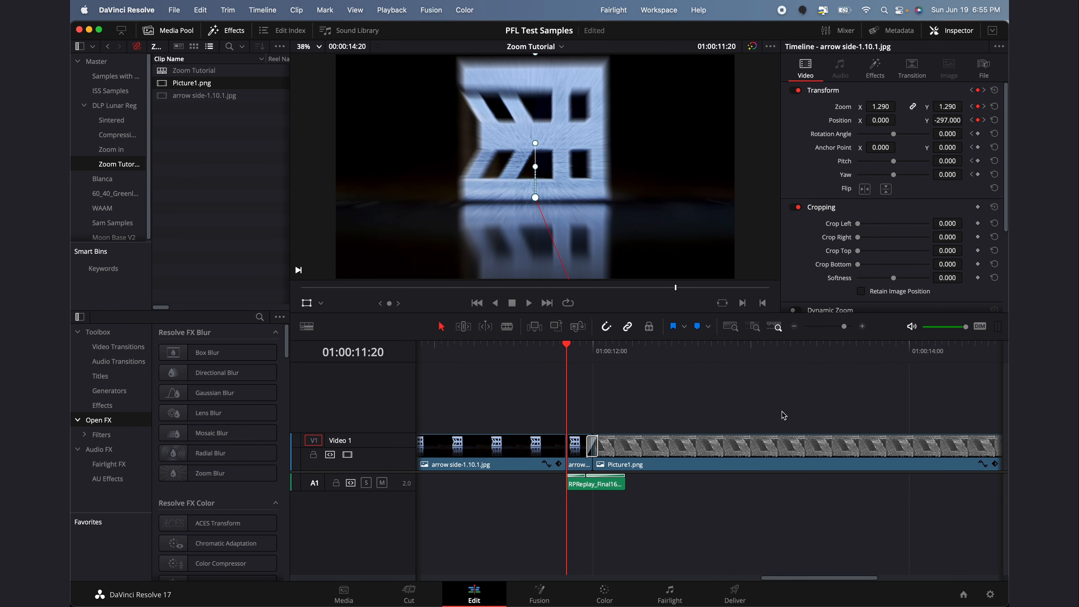
key(Right)
key(Right)
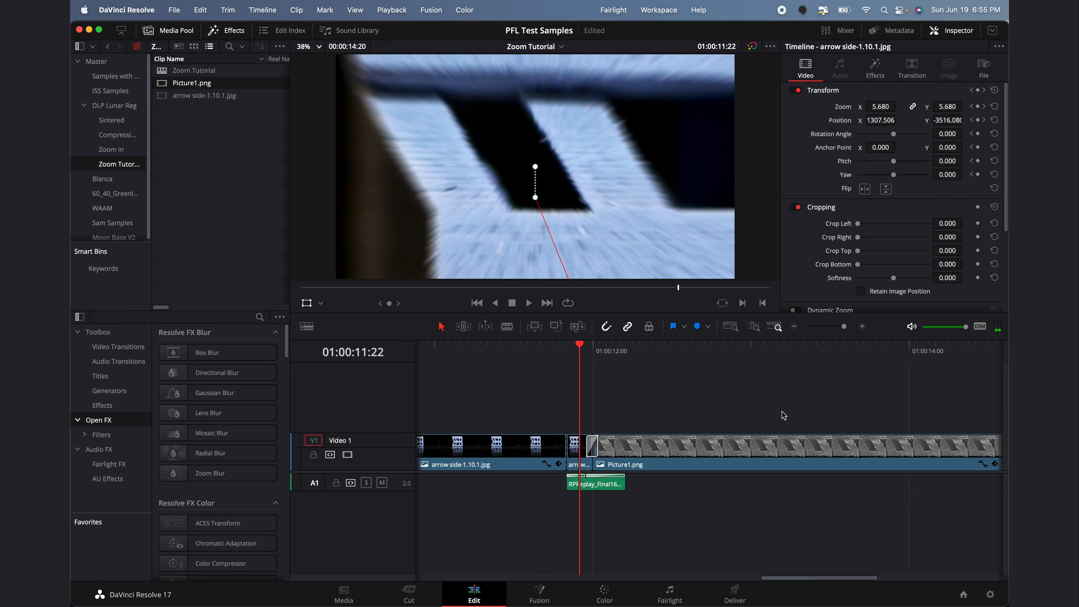
key(Right)
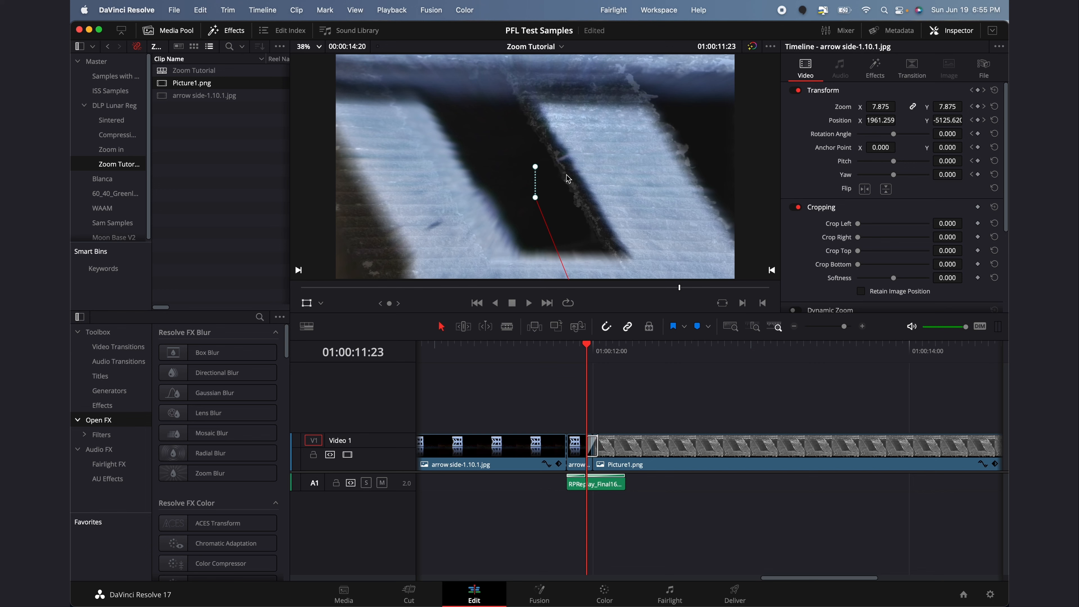
drag(626, 356, 573, 351)
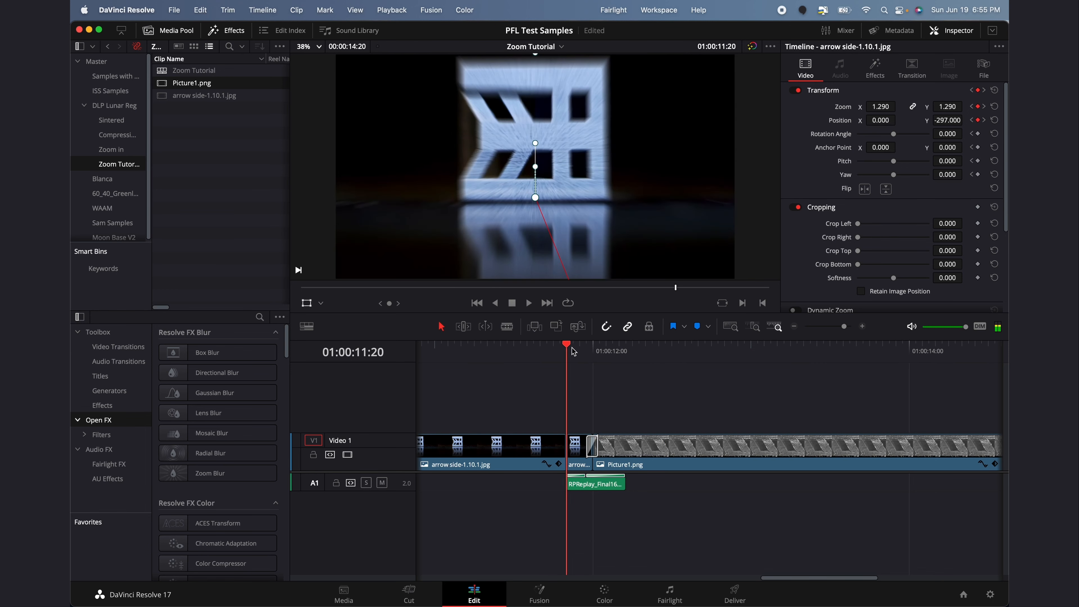
key(Right)
key(Right)
key(Right)
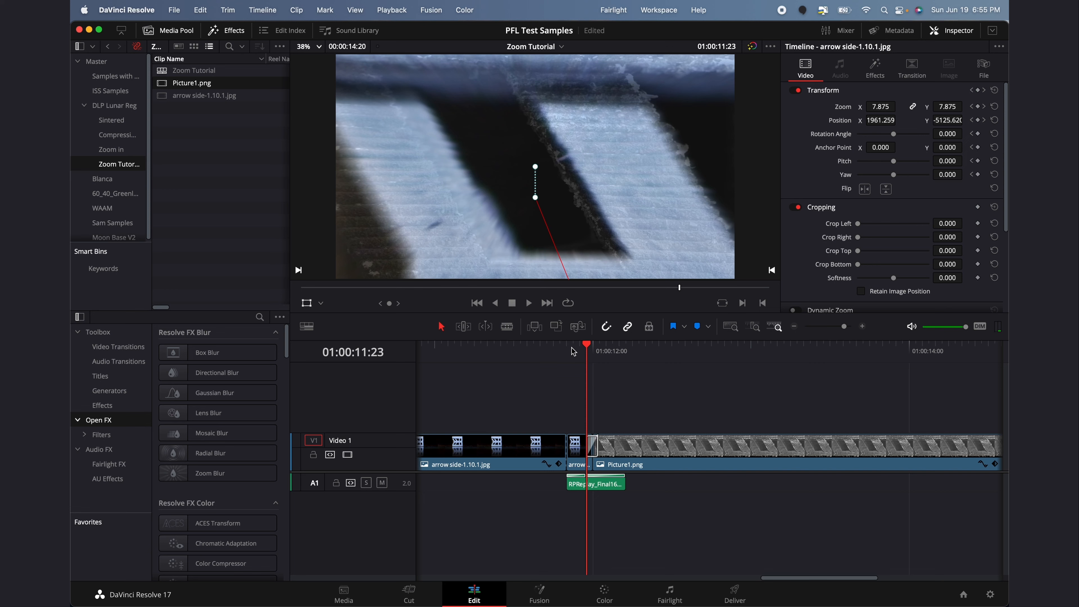
key(Left)
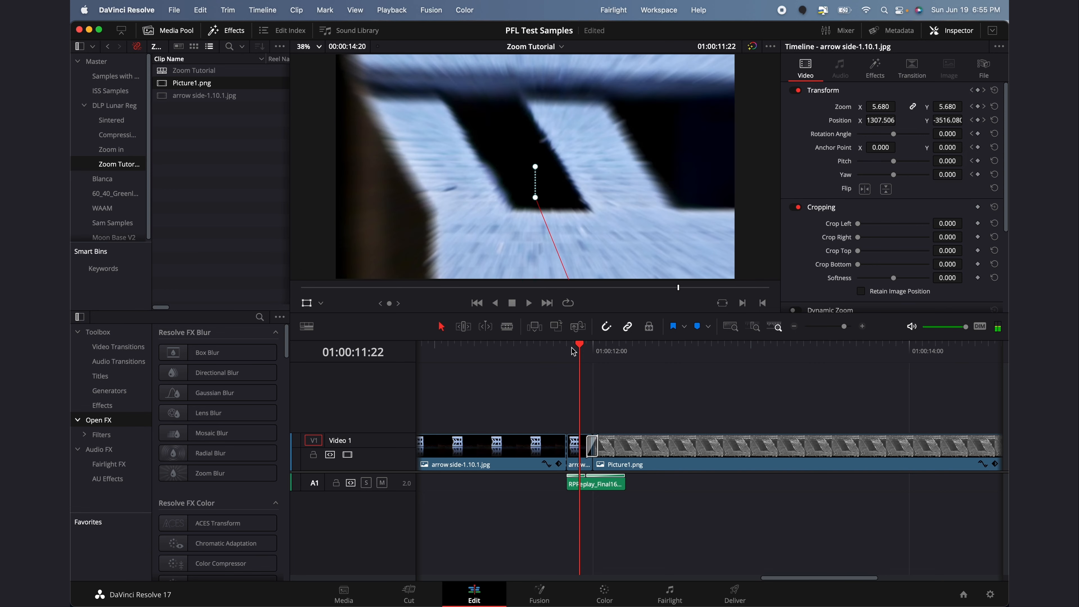
key(Right)
key(Right)
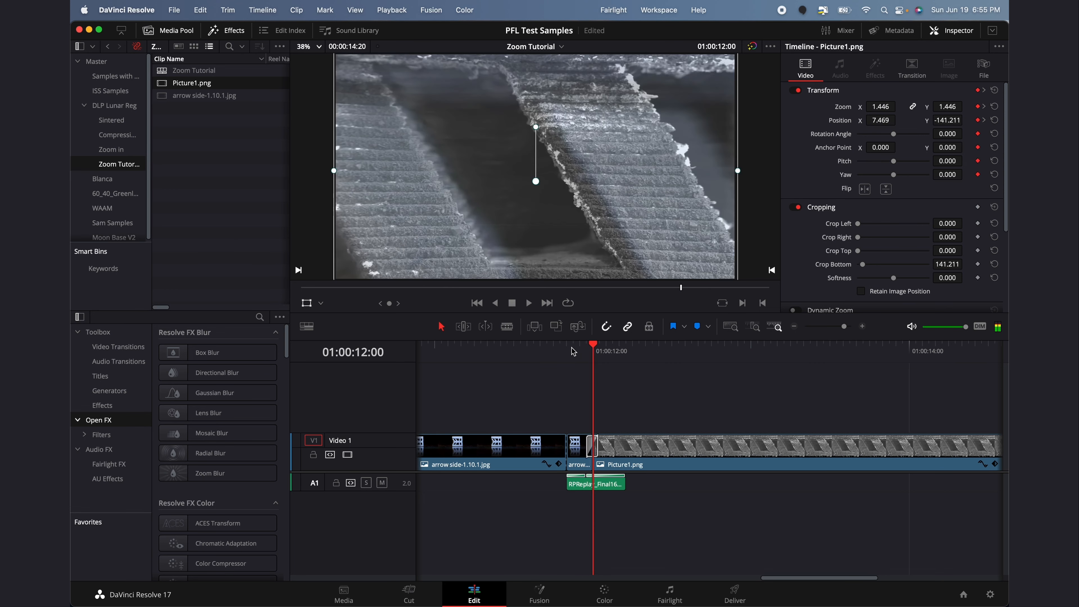
key(Left)
key(Right)
key(Right)
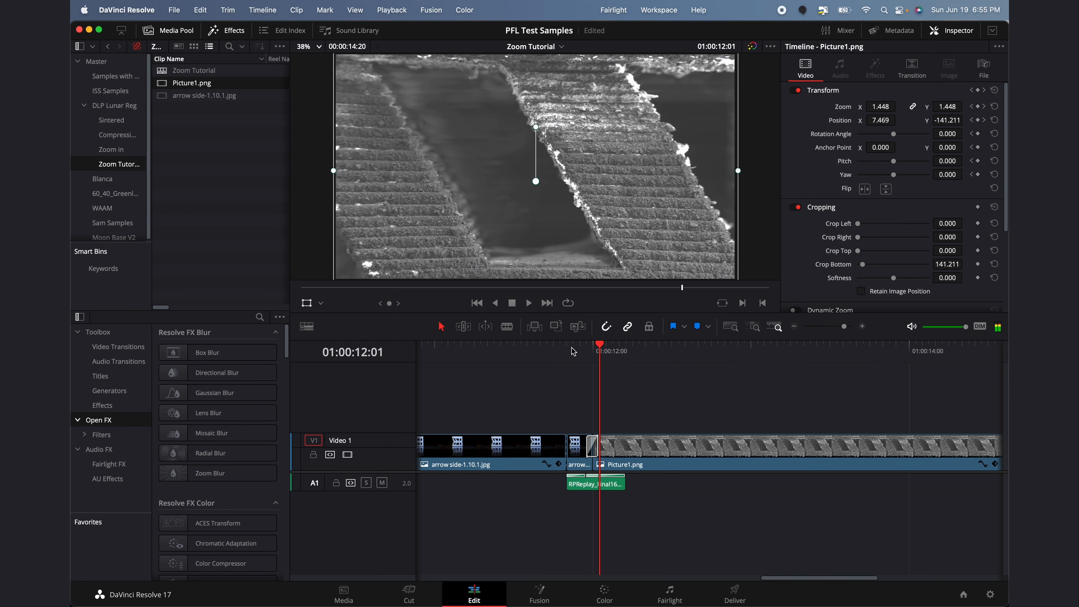
key(Left)
key(Left)
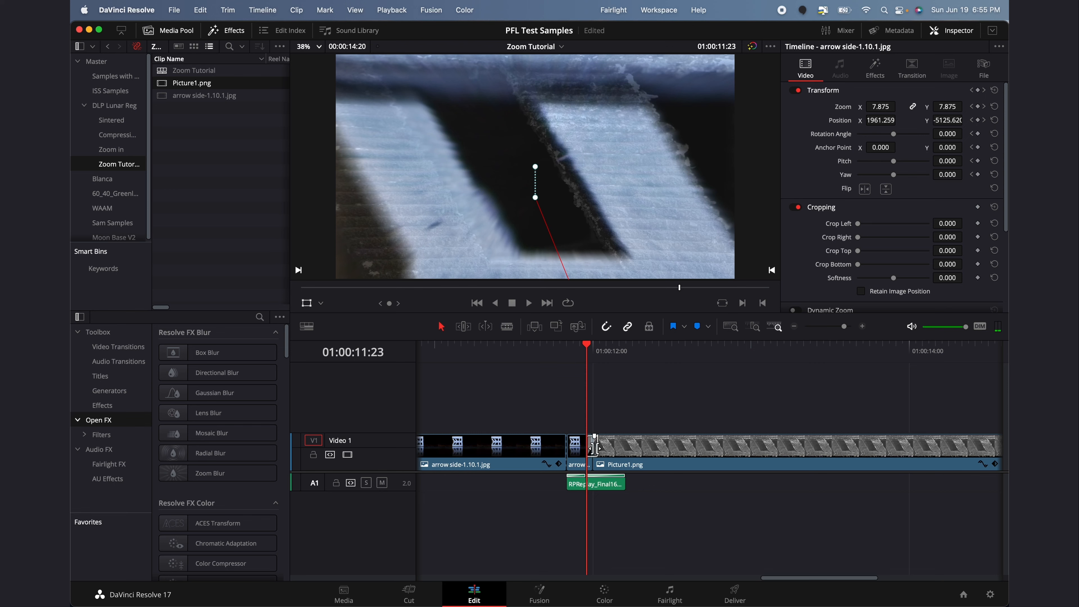
key(Right)
key(Right)
key(Right)
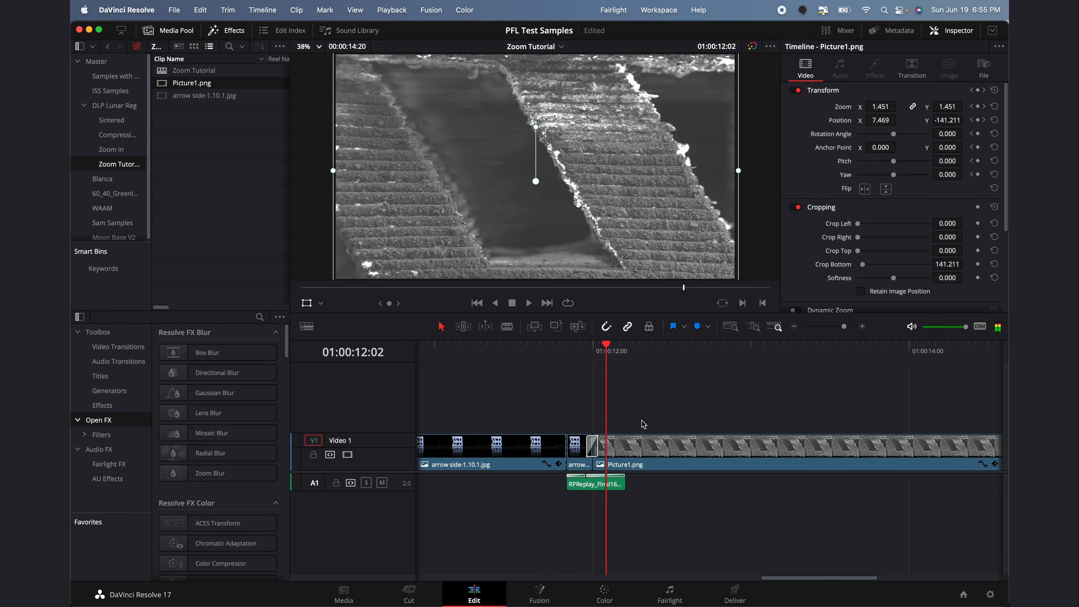
key(Right)
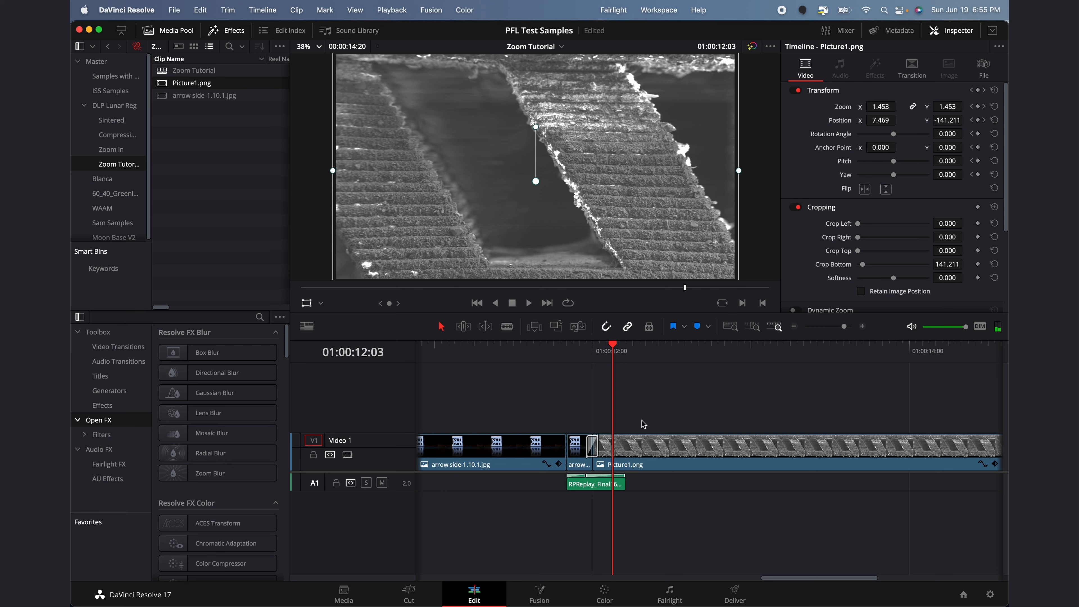
key(Left)
key(Left)
key(Right)
key(Right)
key(Right)
key(Right)
key(Right)
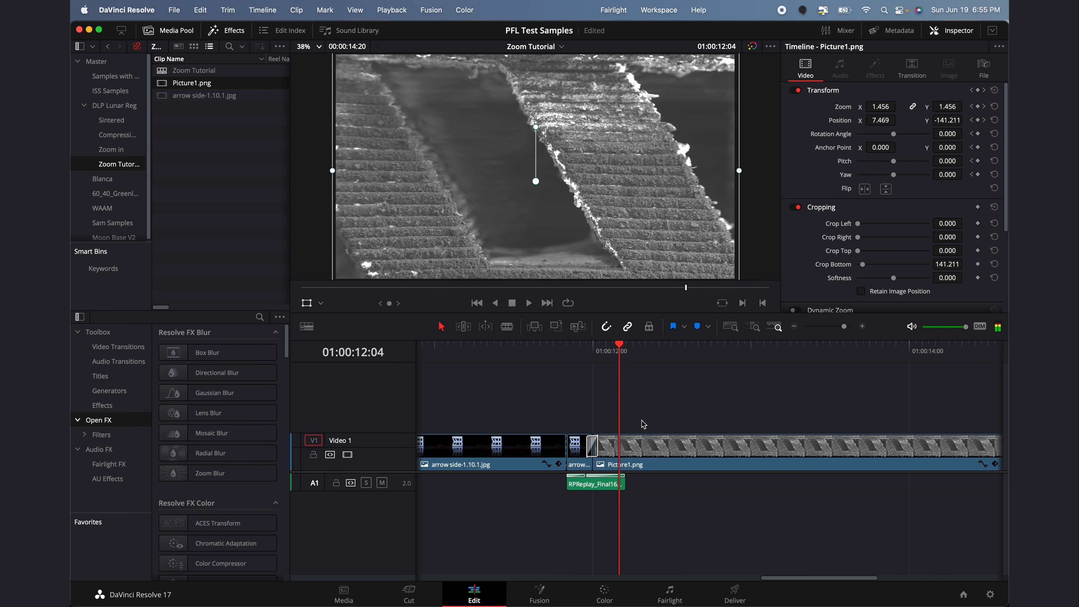
key(space)
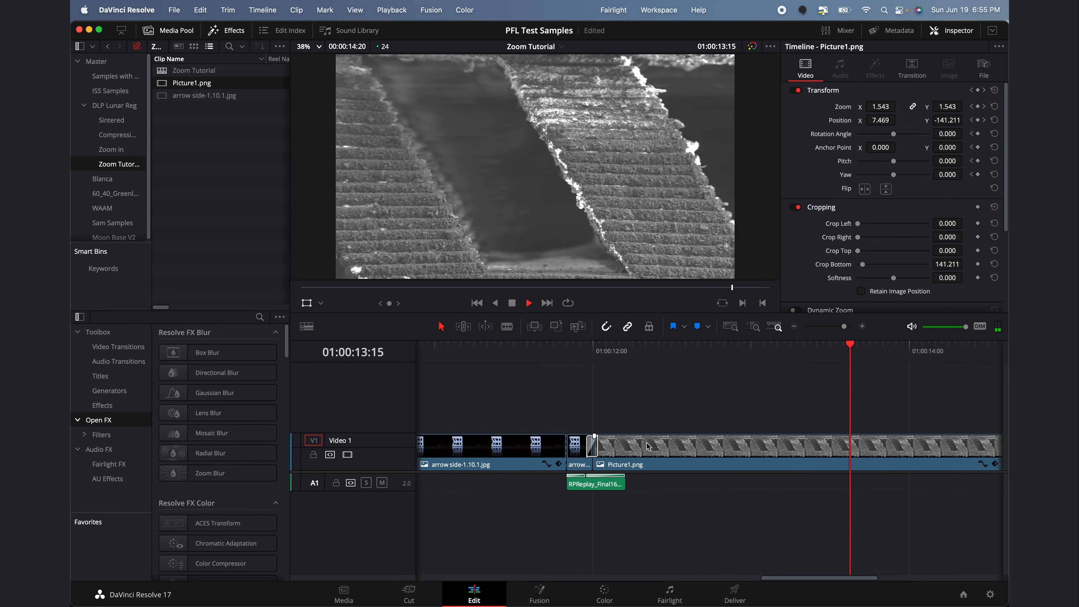
key(space)
scroll(651, 450, right, 1)
scroll(650, 449, right, 3)
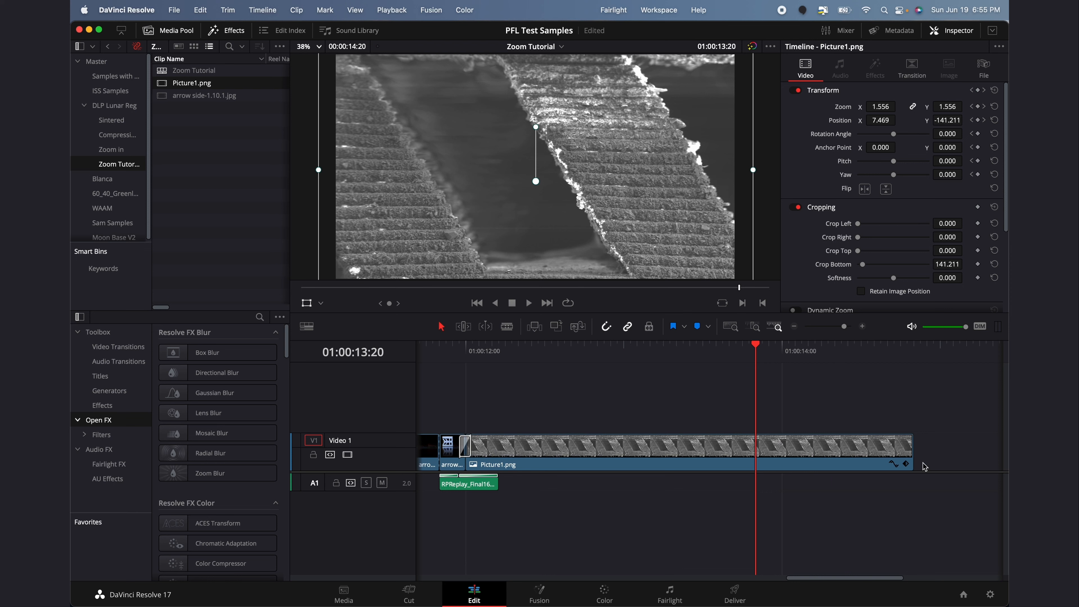
scroll(901, 417, left, 20)
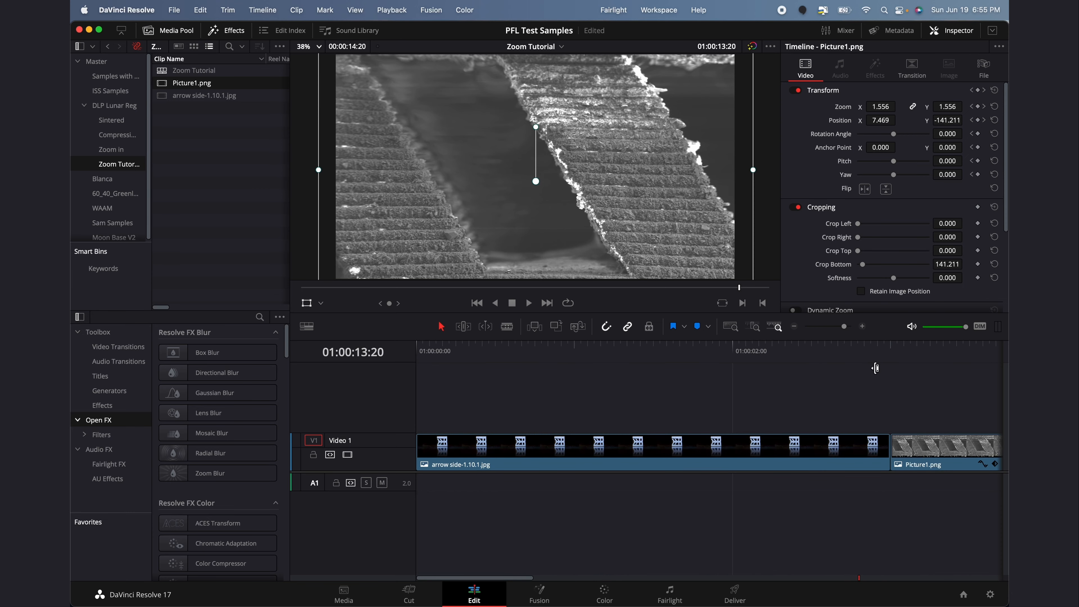
drag(844, 326, 841, 330)
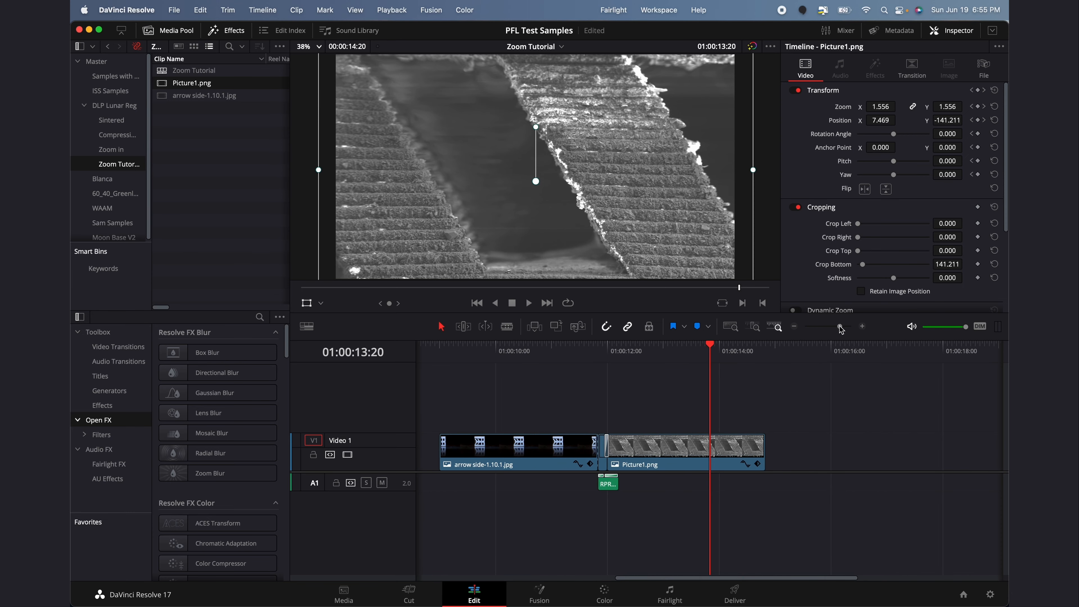
drag(693, 579, 494, 579)
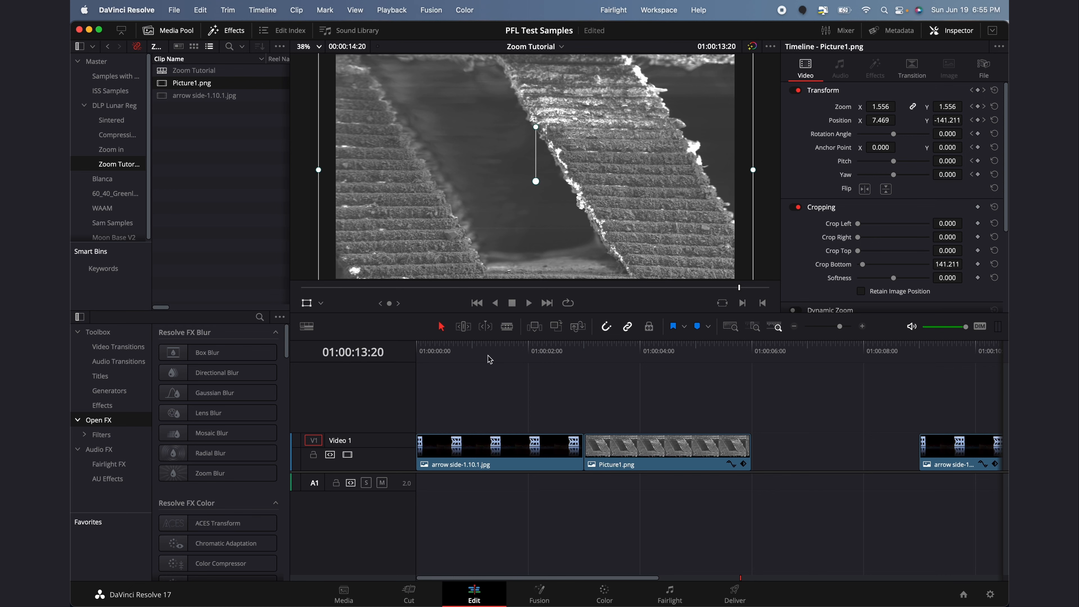
Blade the arrow side-1.10.1.jpg clip at 01:00:02:20, select it, and park the playhead there
click(519, 355)
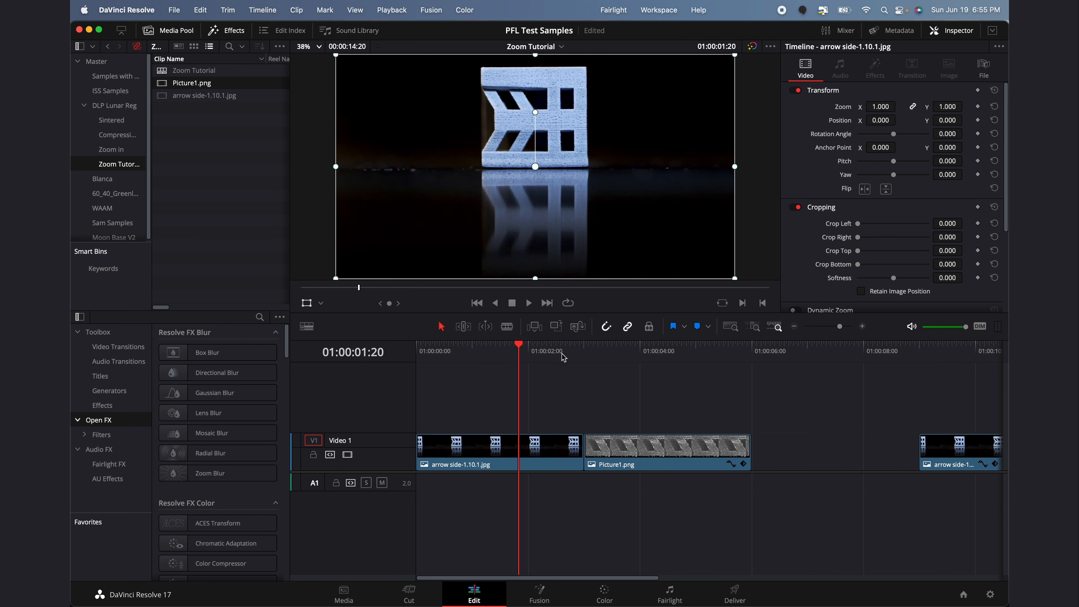
drag(518, 352, 574, 356)
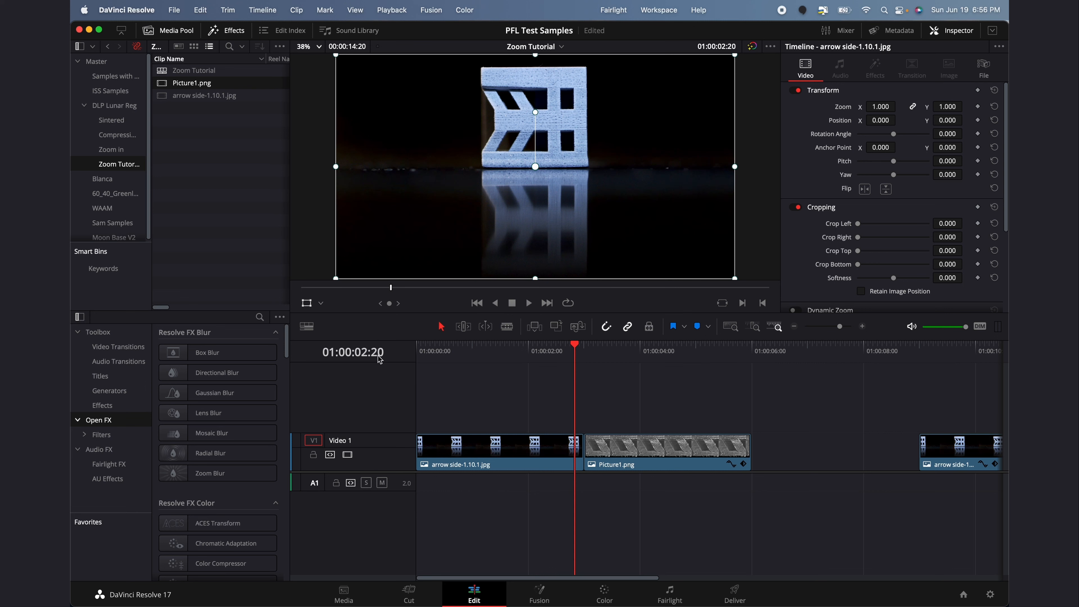
key(b)
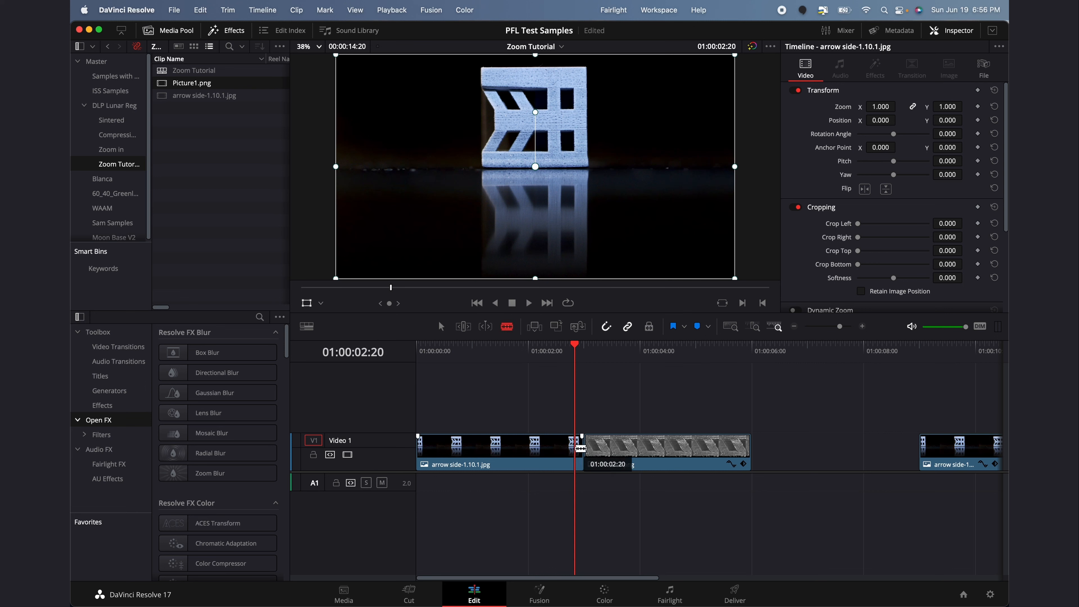
click(580, 448)
key(a)
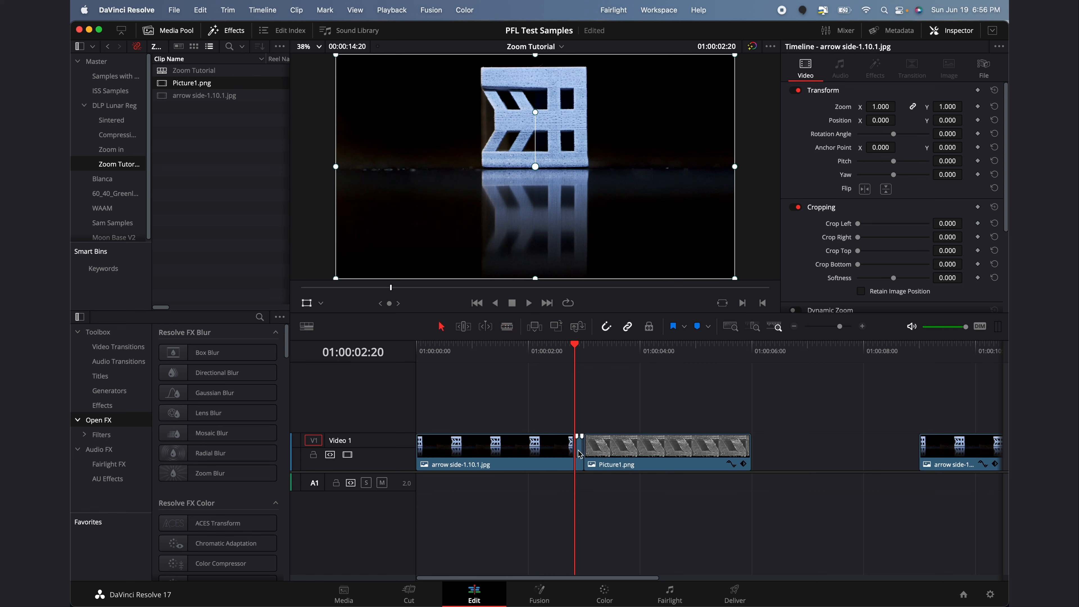
click(605, 352)
drag(605, 352, 438, 369)
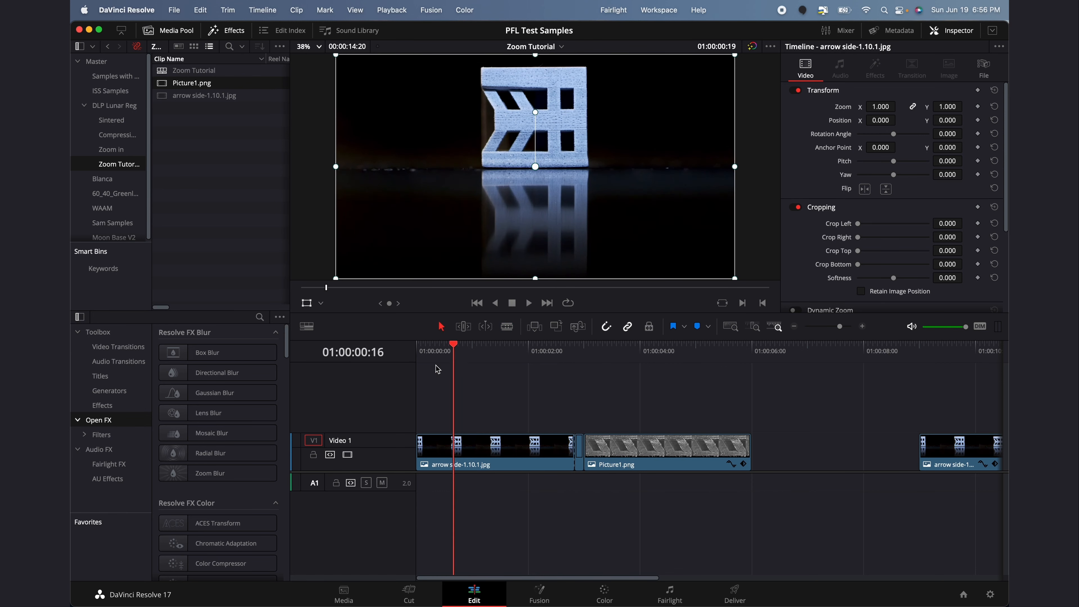
click(504, 452)
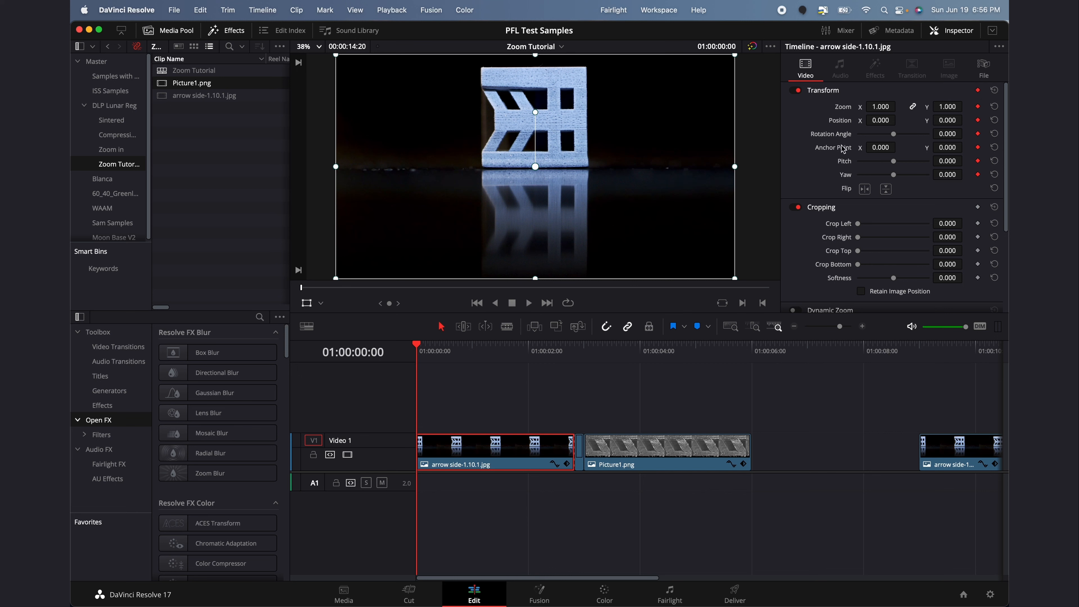
click(573, 349)
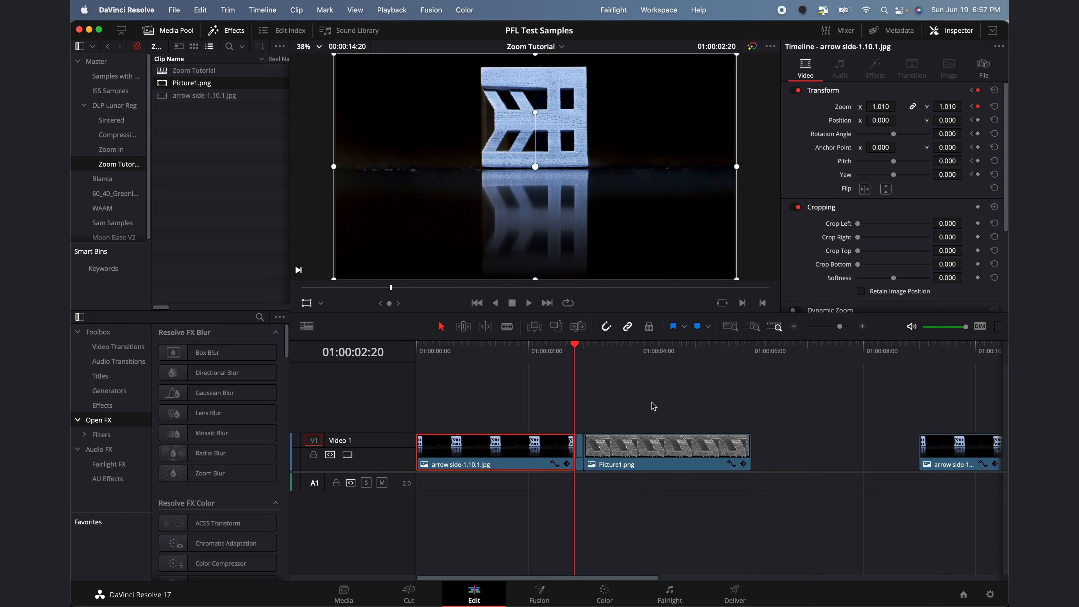
At 01:00:02:19, keyframe the arrow clip to Zoom 1.180 and Position Y -164.770
key(Left)
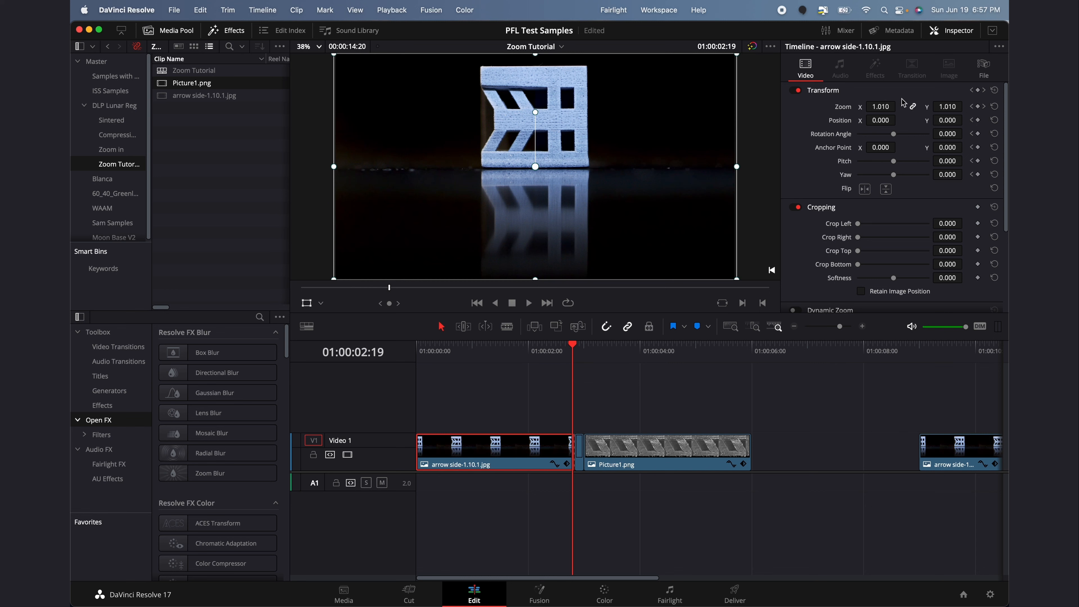
drag(882, 107, 920, 107)
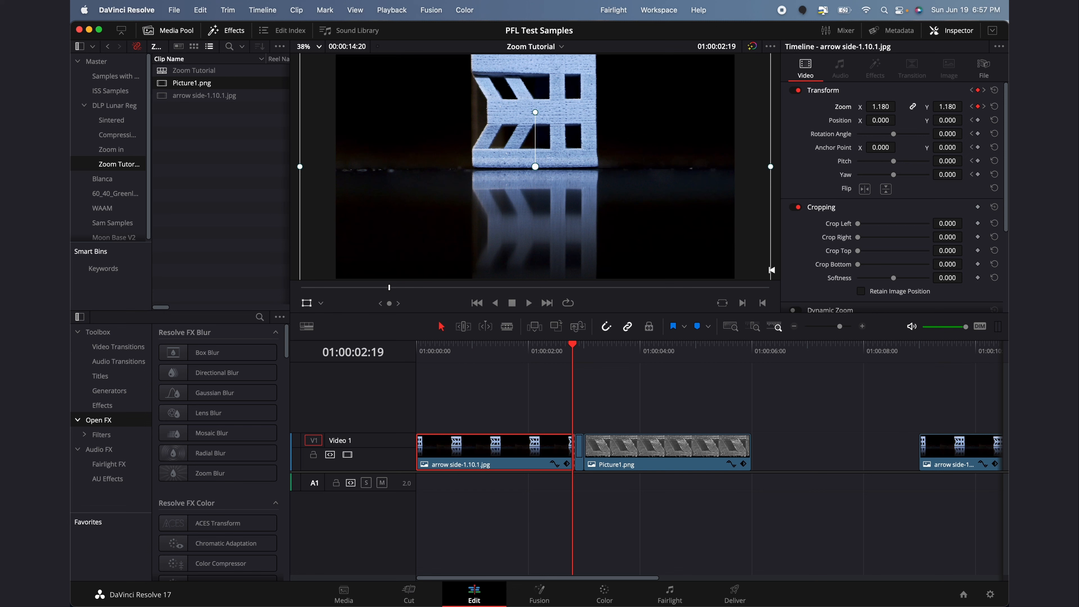
drag(947, 120, 875, 121)
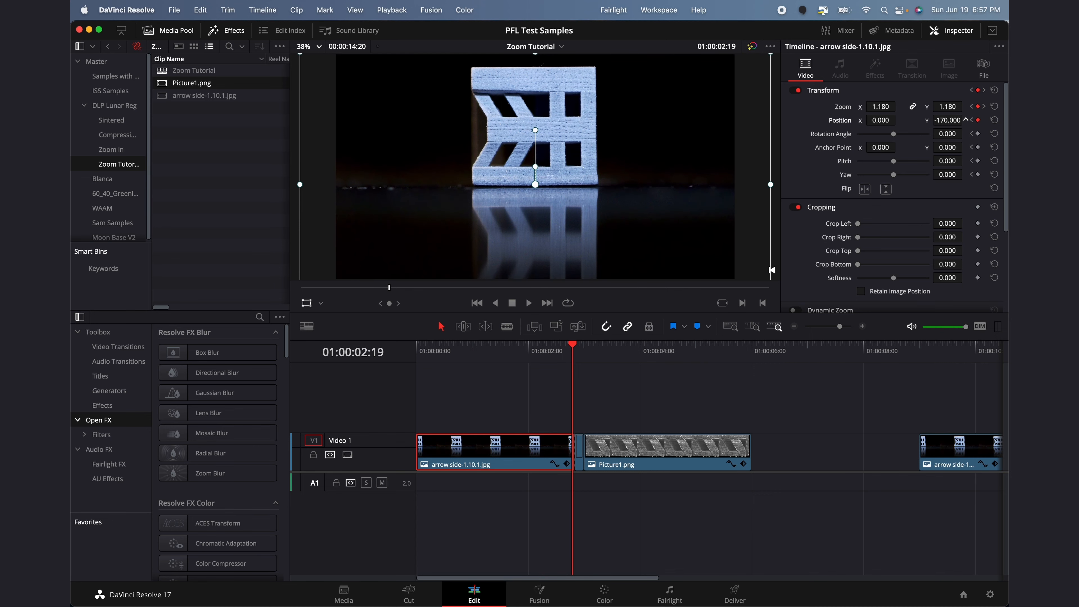
mouse_move(631, 151)
mouse_down()
mouse_move(662, 135)
mouse_move(643, 171)
mouse_move(650, 150)
mouse_up()
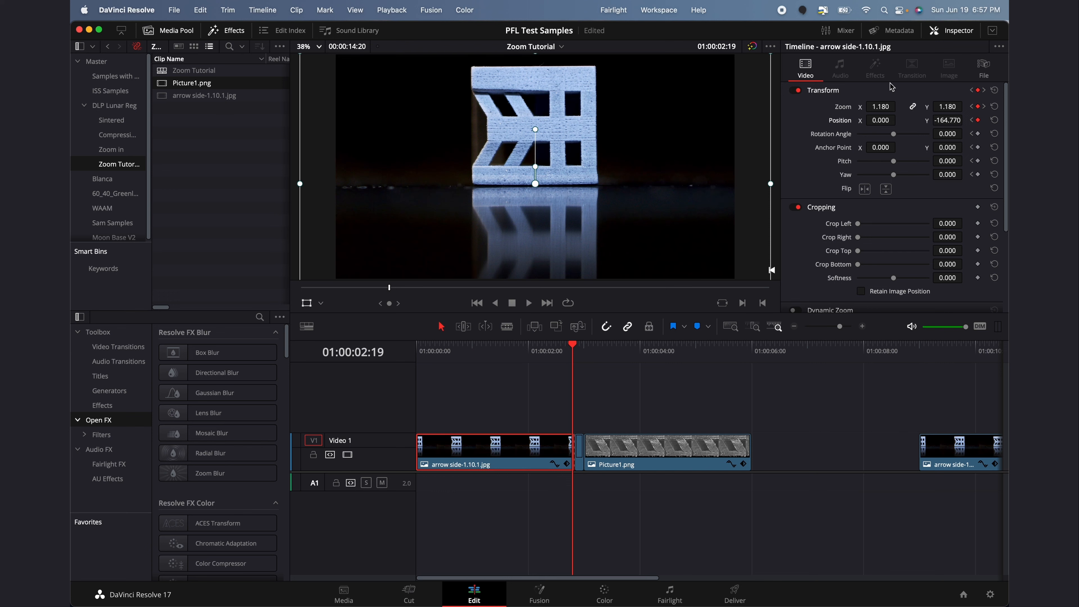
Play the zoom-in animation from the timeline start twice to review it
drag(489, 349, 379, 353)
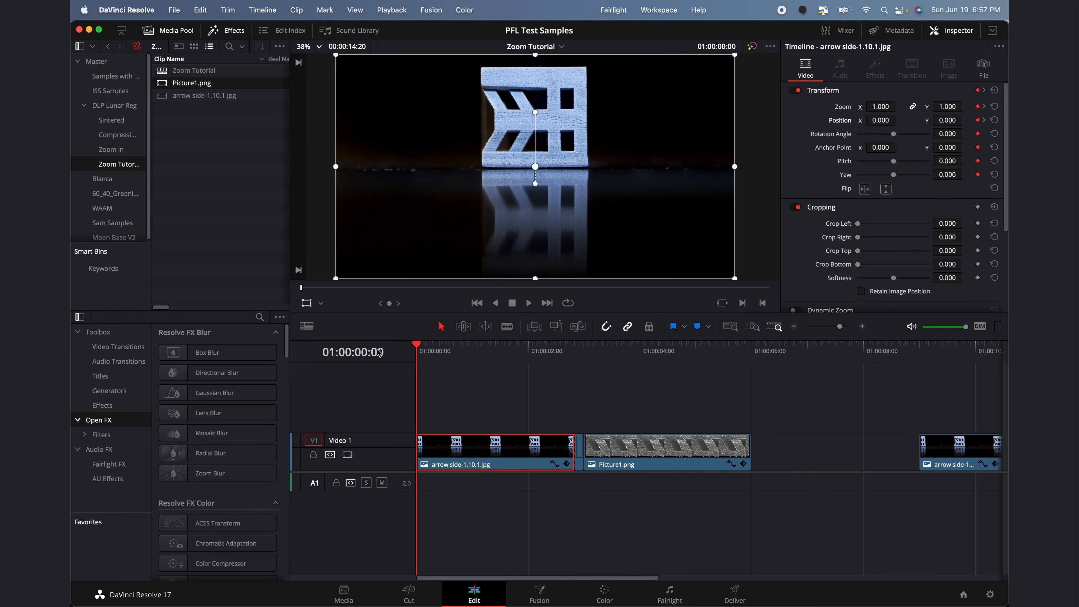
key(space)
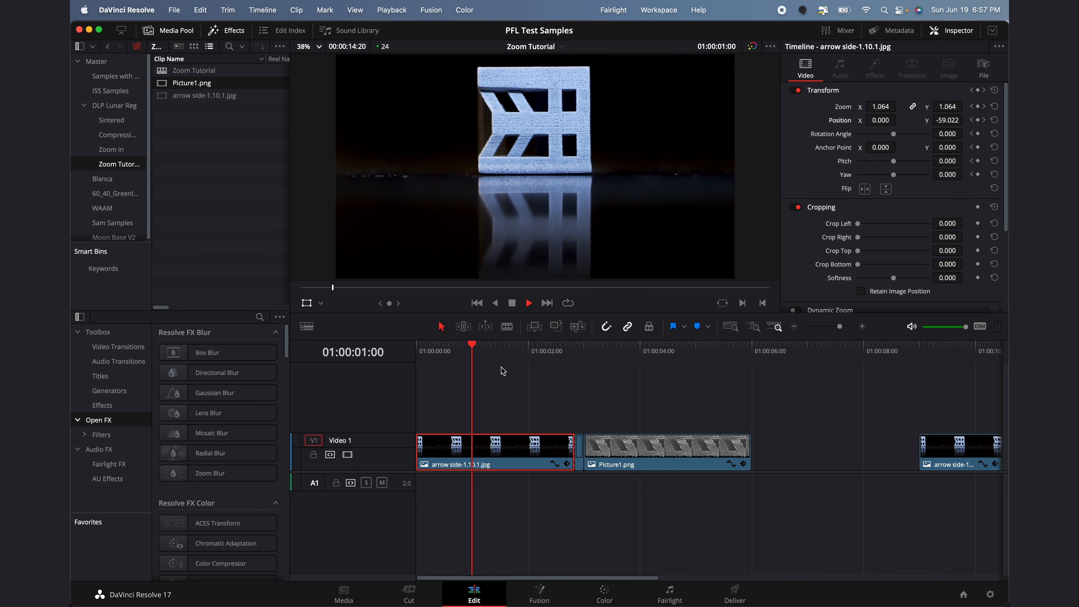
key(space)
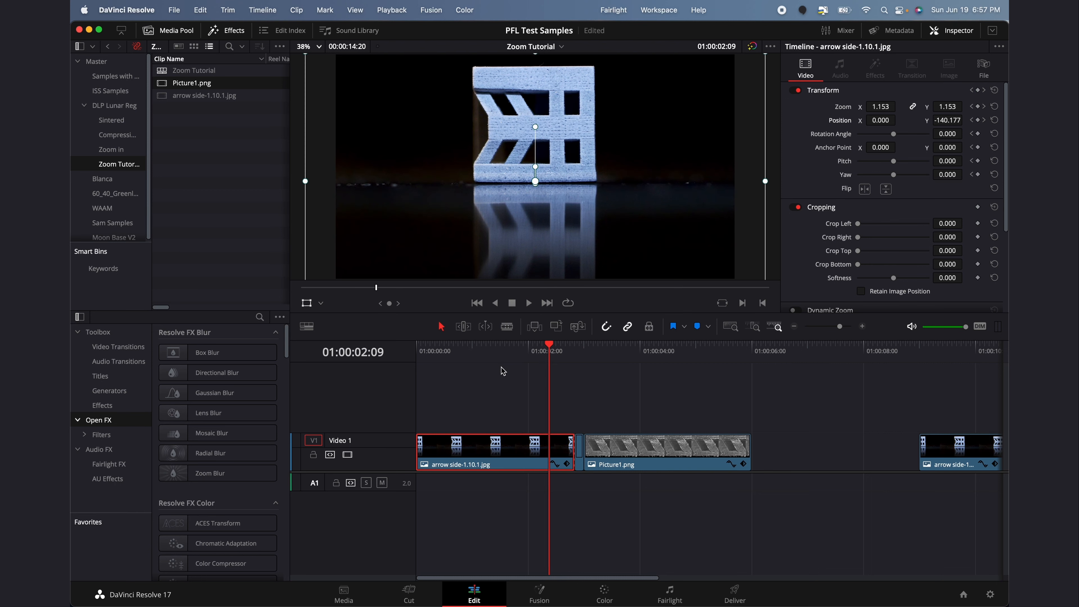
drag(502, 371, 387, 355)
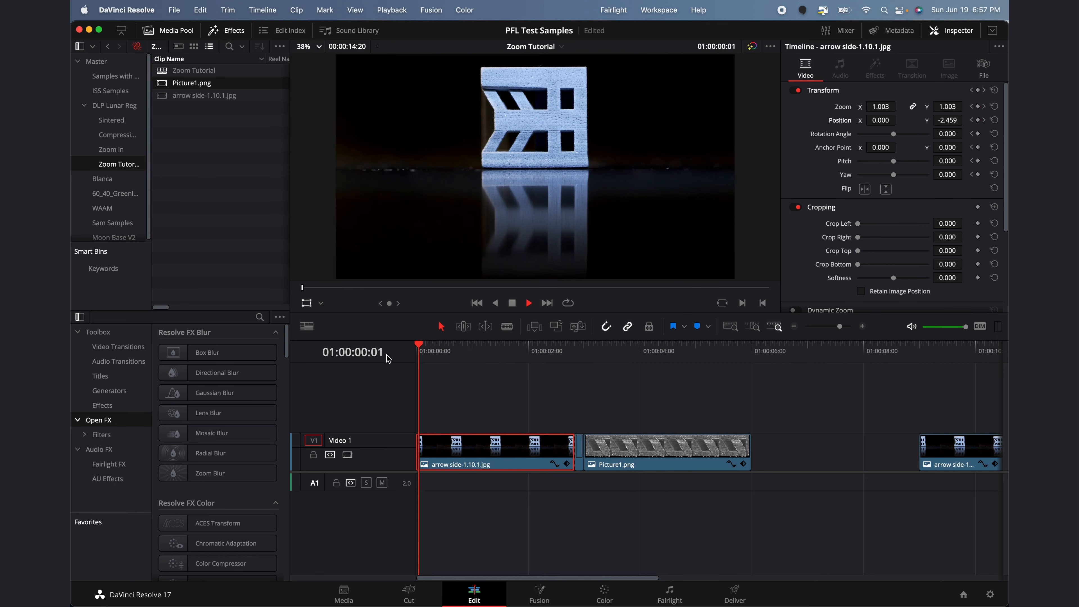
key(space)
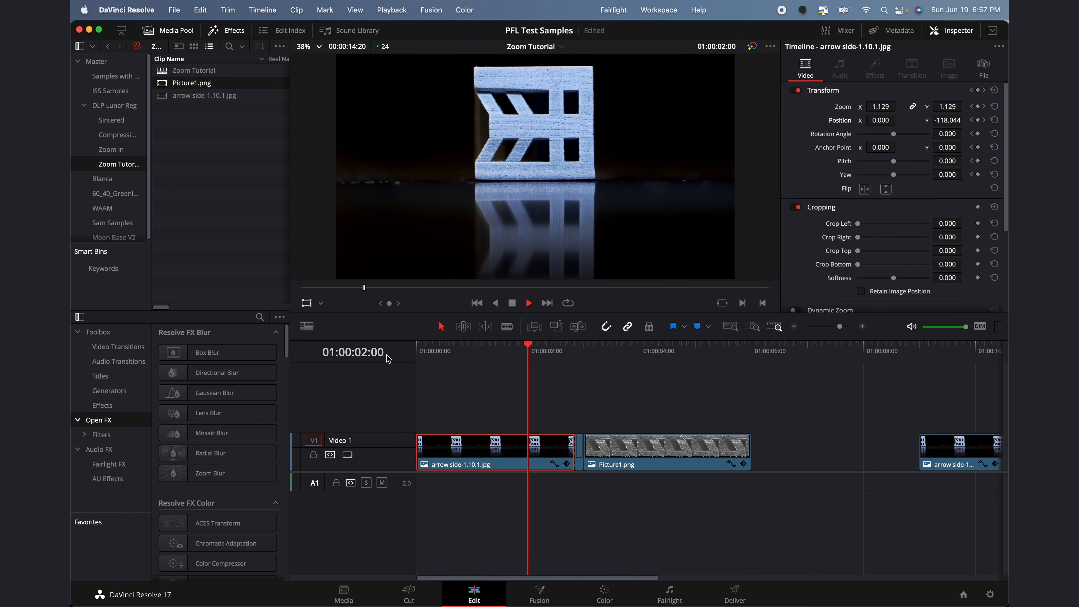
key(space)
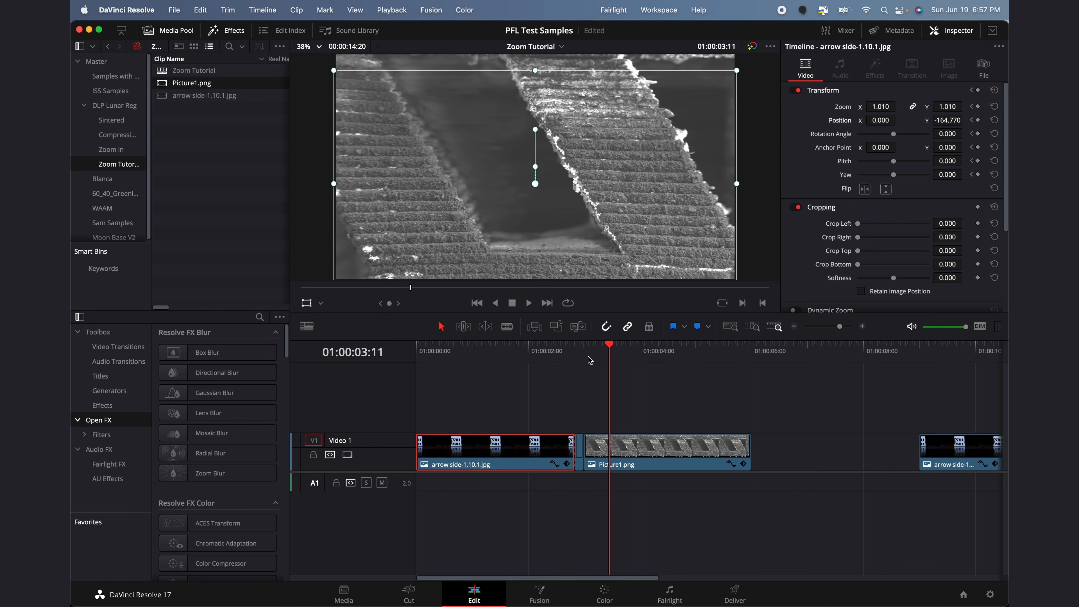
Select Picture1.png and step the playhead onto its first frame
click(573, 354)
mouse_move(573, 353)
mouse_down()
mouse_move(624, 351)
mouse_move(583, 351)
mouse_up()
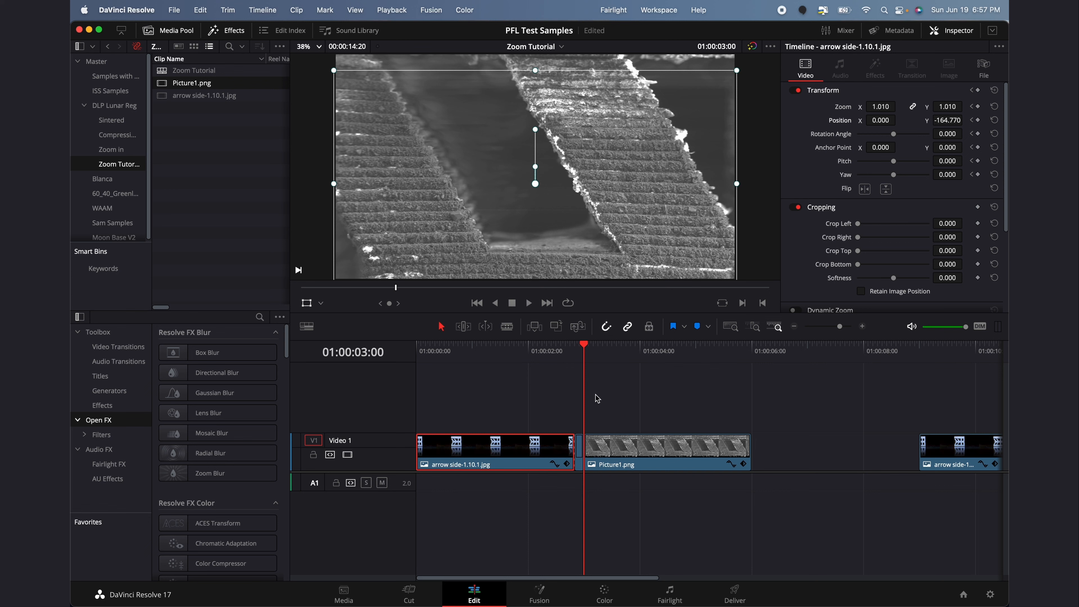
click(629, 452)
key(Left)
key(Right)
key(Left)
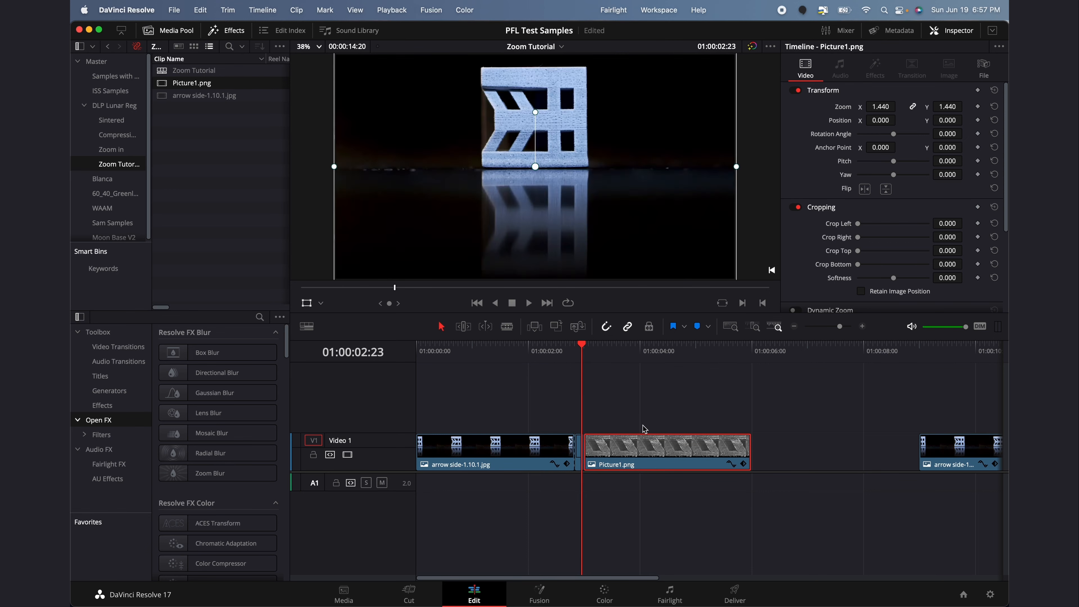
key(Right)
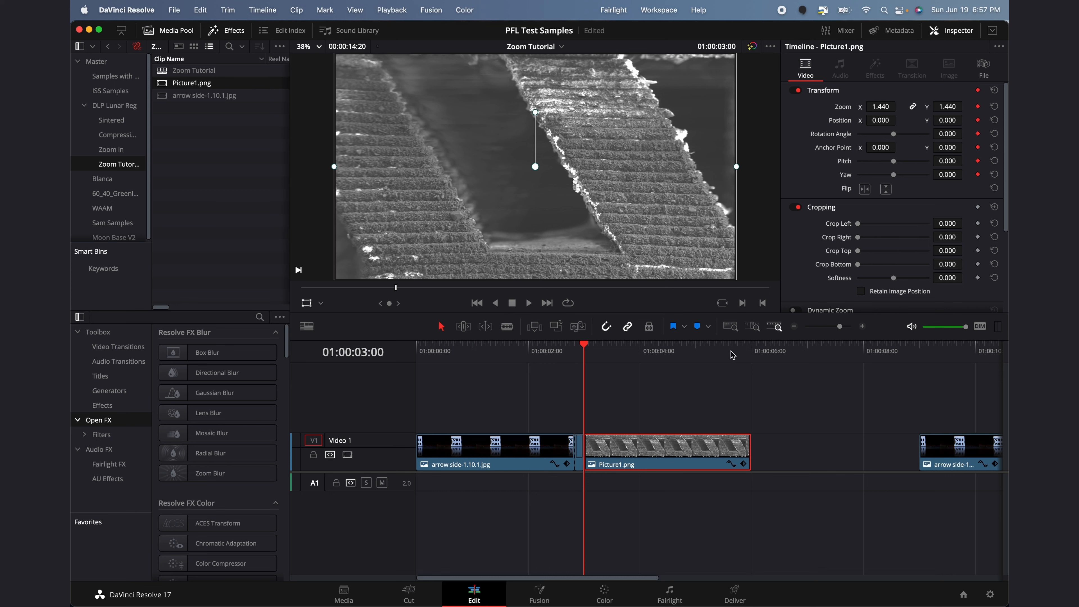
Blade Picture1.png at 01:00:05:20
drag(728, 353, 733, 354)
key(Right)
key(Right)
key(Right)
key(Right)
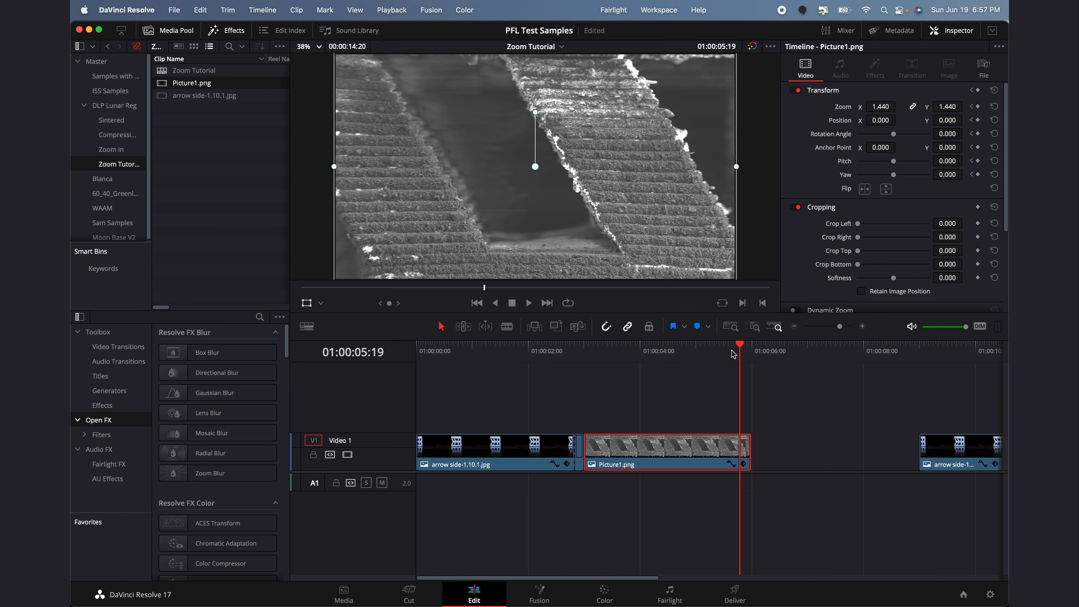
key(b)
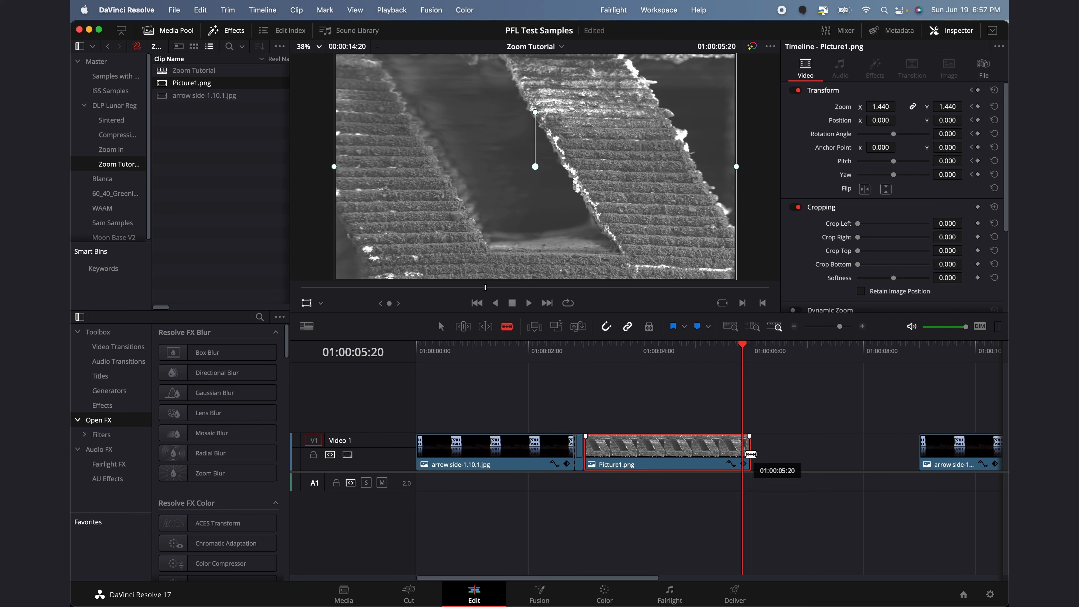
click(749, 453)
key(a)
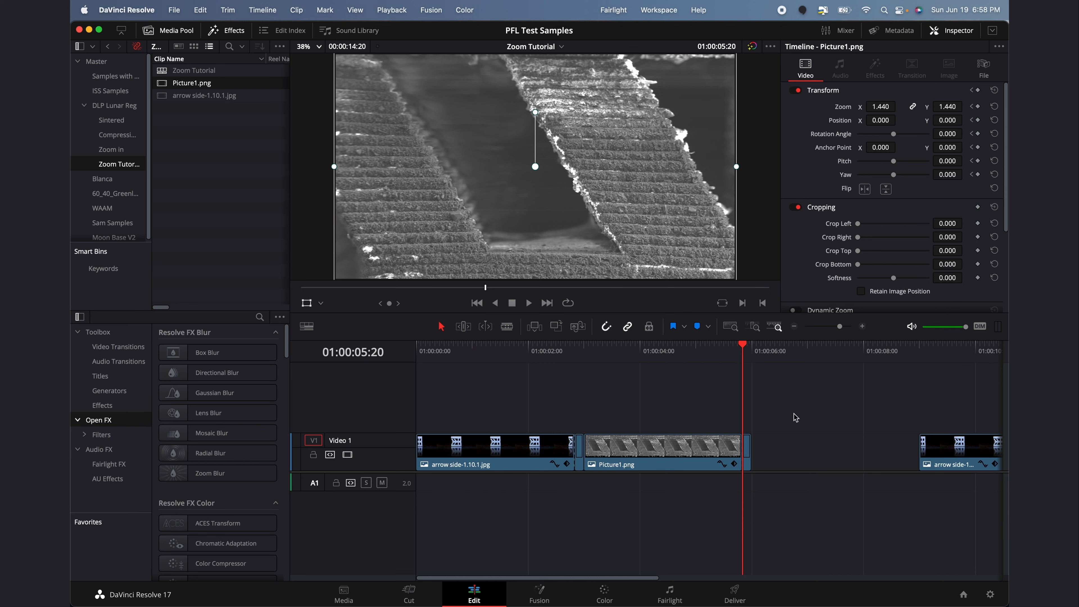
Keyframe Picture1.png's Zoom to 1.720 on its last frame, 01:00:05:19
click(723, 455)
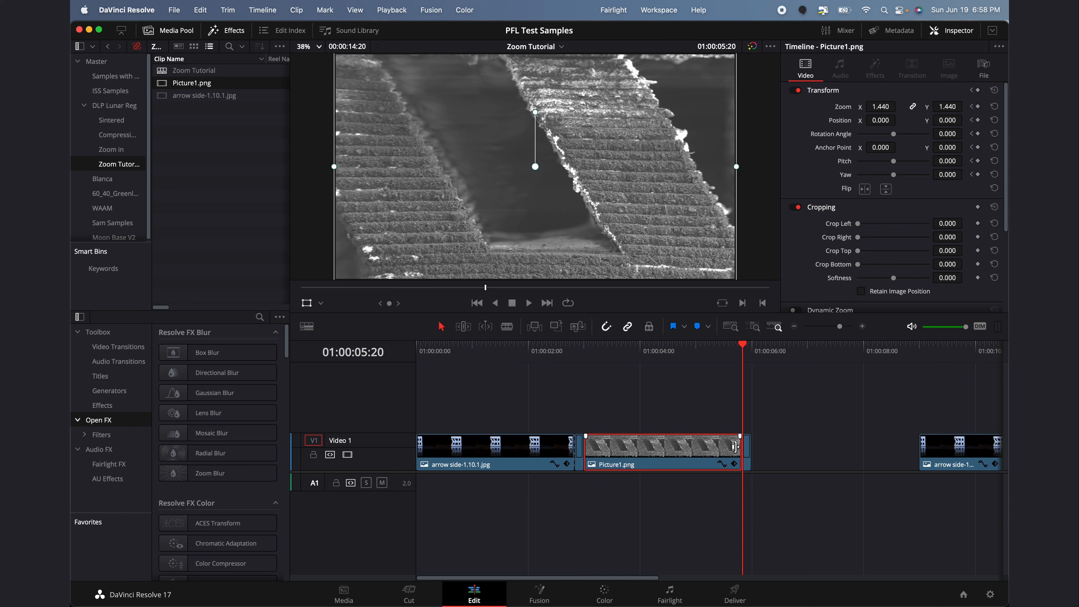
key(Left)
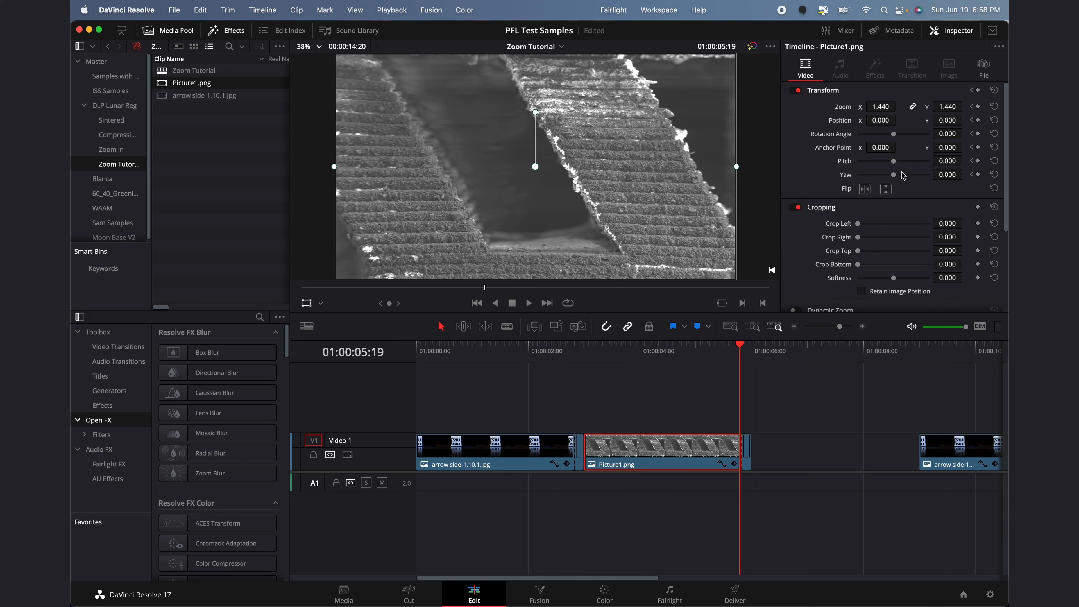
drag(881, 106, 899, 106)
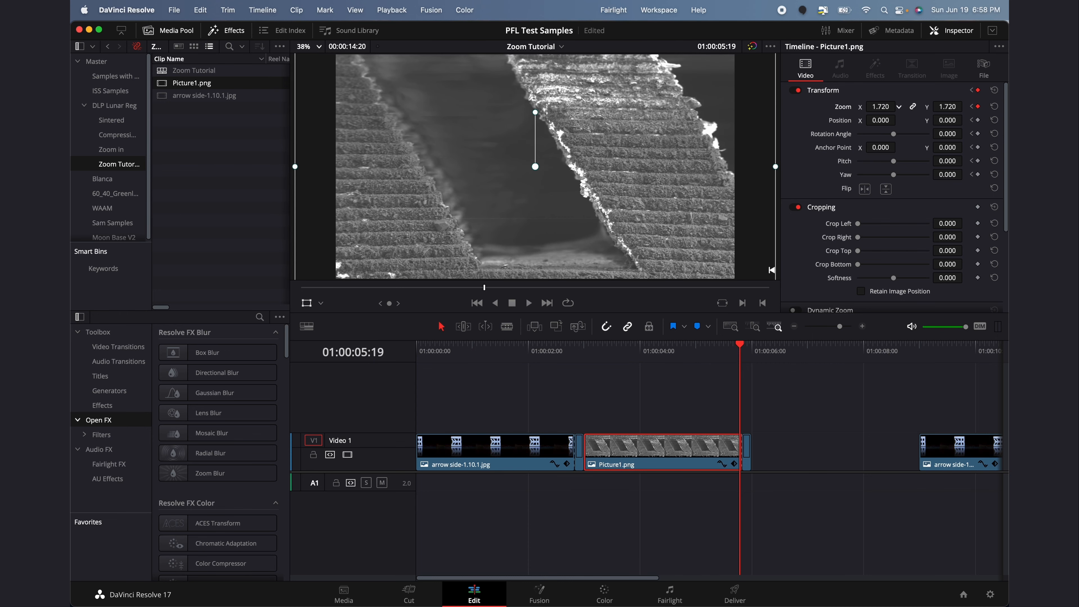
click(574, 352)
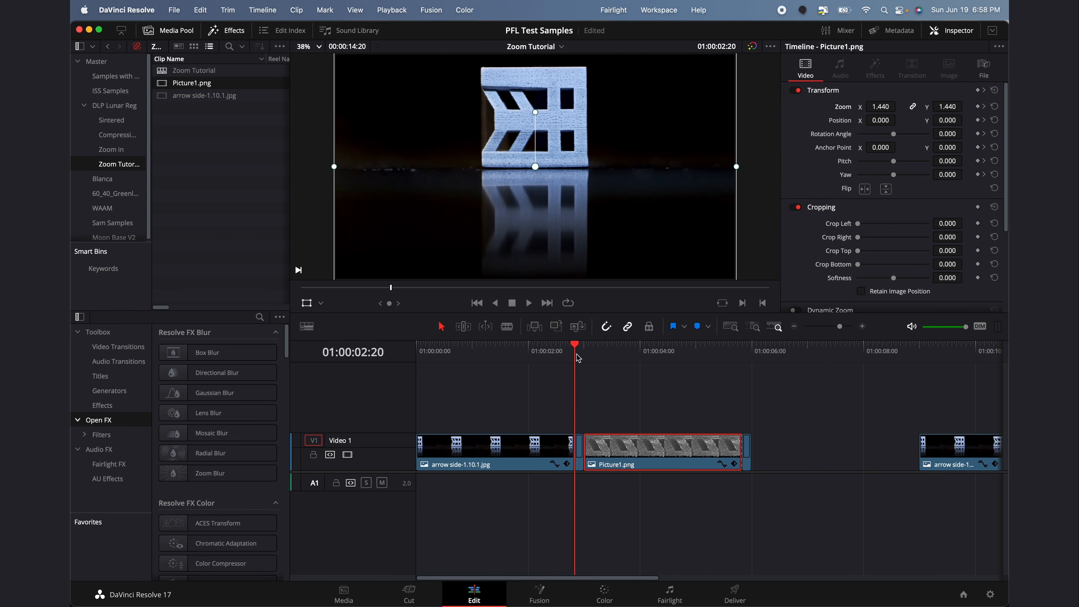
click(586, 353)
key(space)
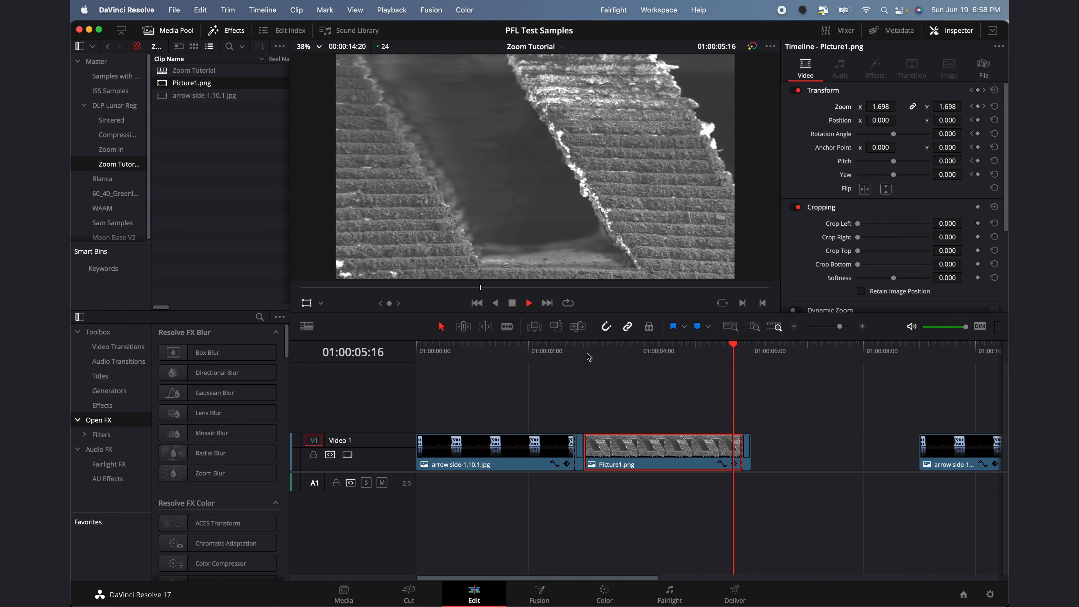
key(space)
drag(588, 357, 416, 359)
key(space)
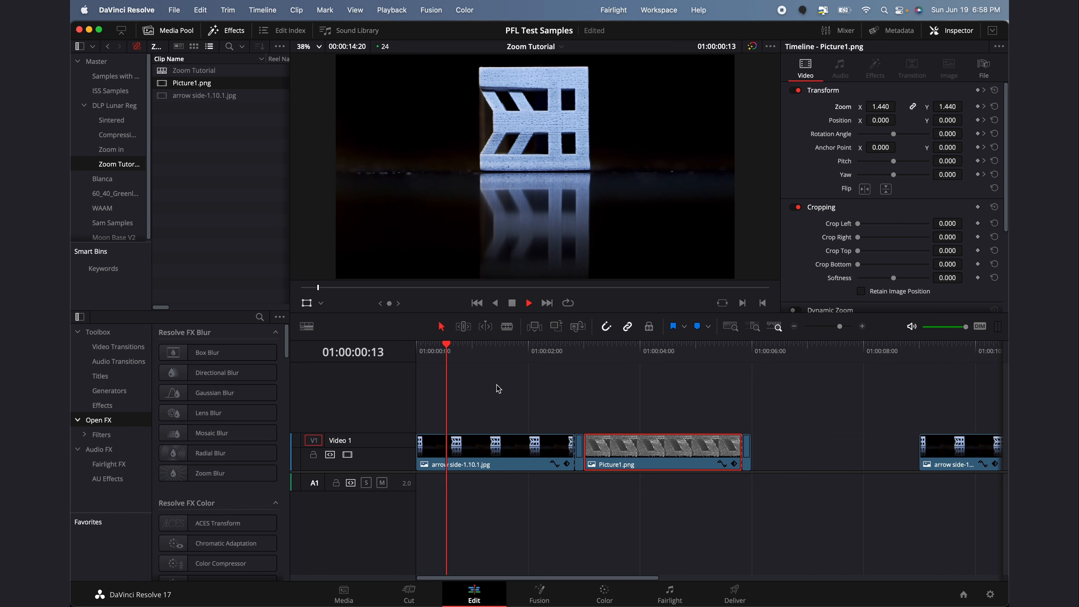
click(601, 357)
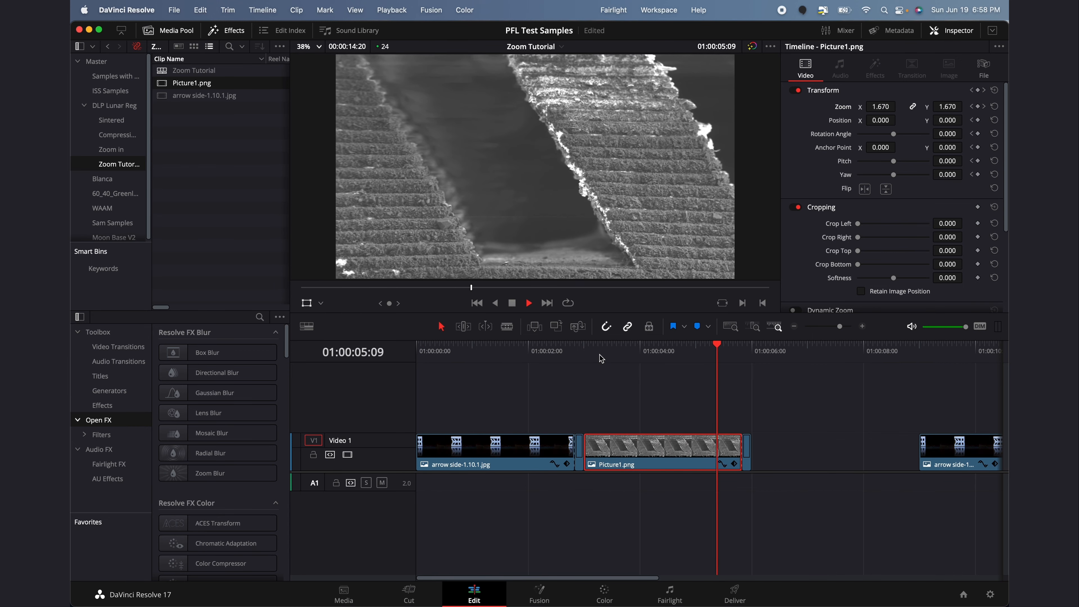
key(space)
click(592, 369)
click(572, 357)
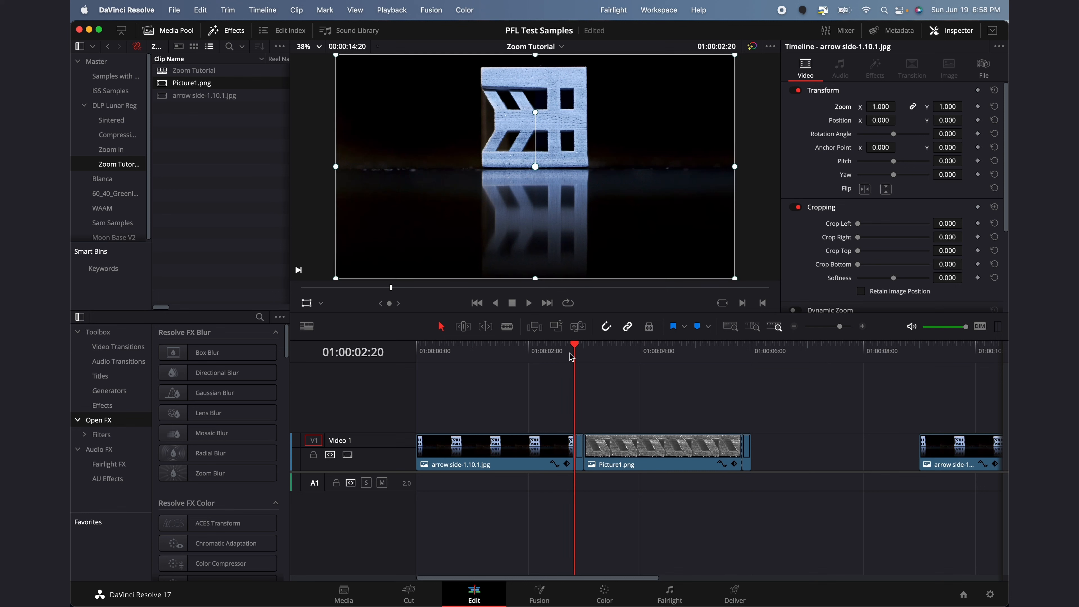
click(623, 350)
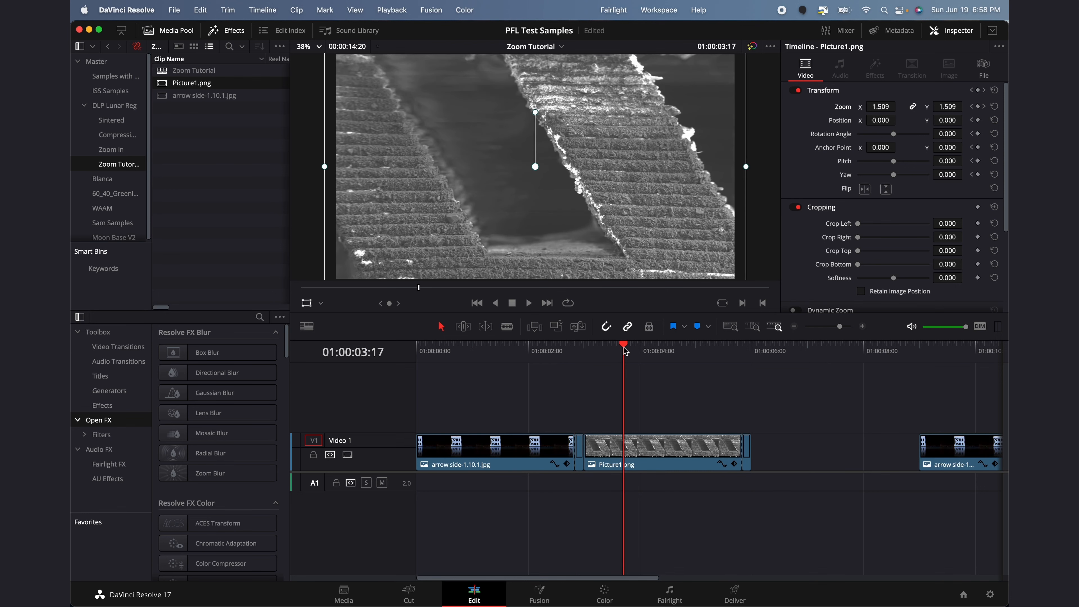
drag(625, 351, 574, 359)
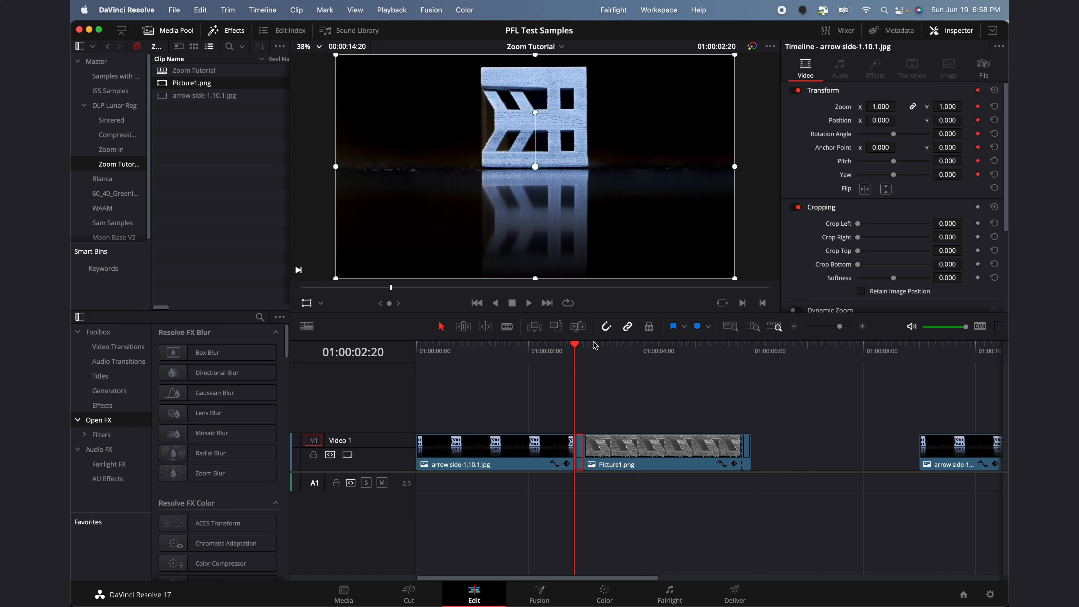
At the arrow clip's last frame, zoom the photo to 6.91 and reposition it toward the slot
click(583, 353)
key(Left)
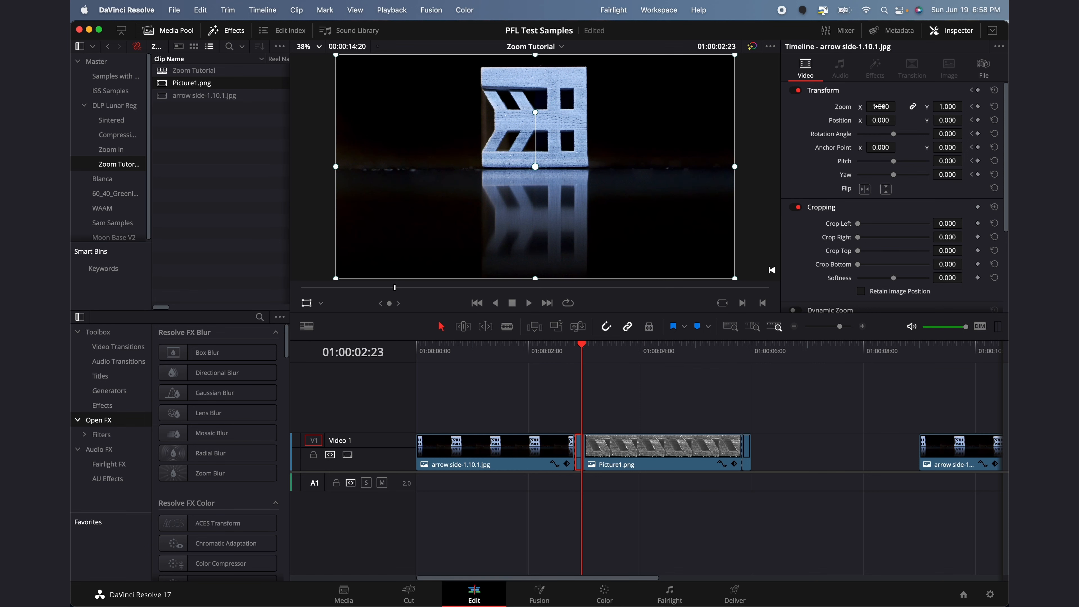
drag(879, 107, 930, 106)
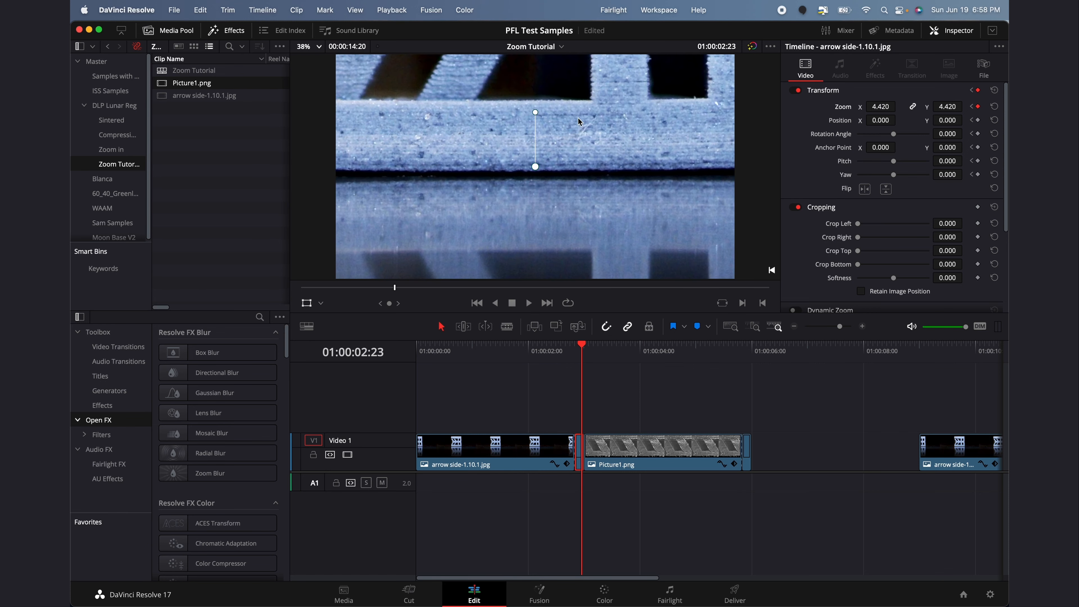
drag(578, 119, 707, 309)
drag(557, 139, 544, 247)
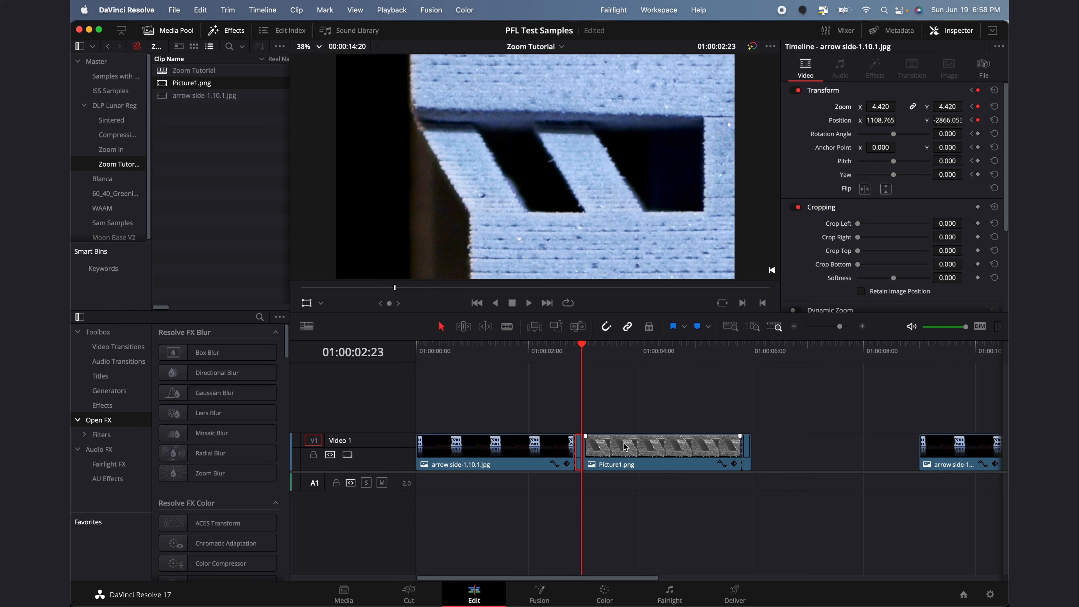
drag(880, 107, 912, 106)
drag(638, 148, 649, 250)
drag(880, 106, 884, 110)
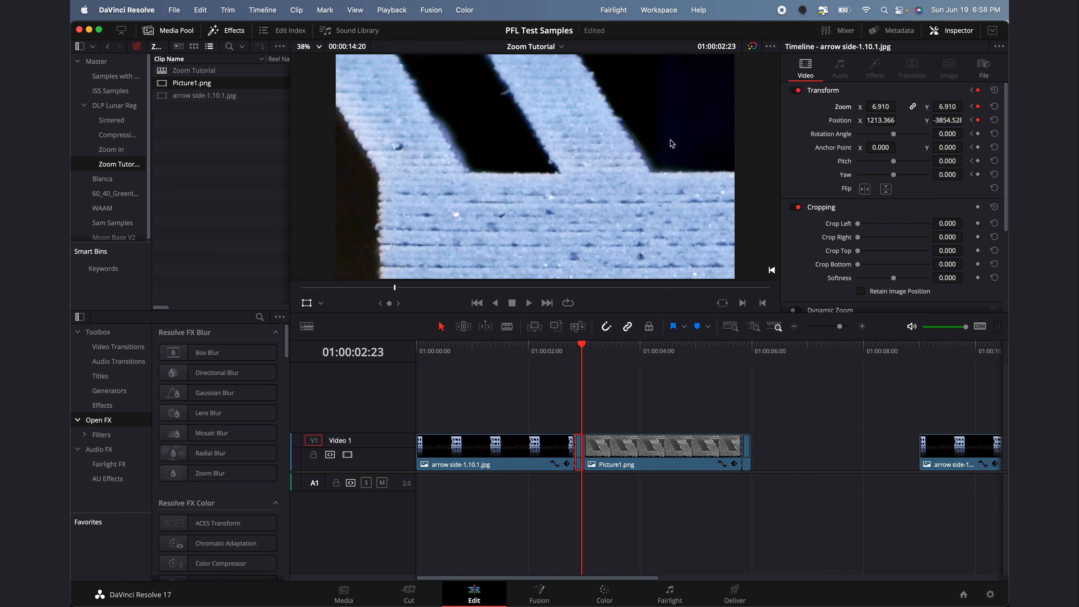
drag(671, 143, 737, 234)
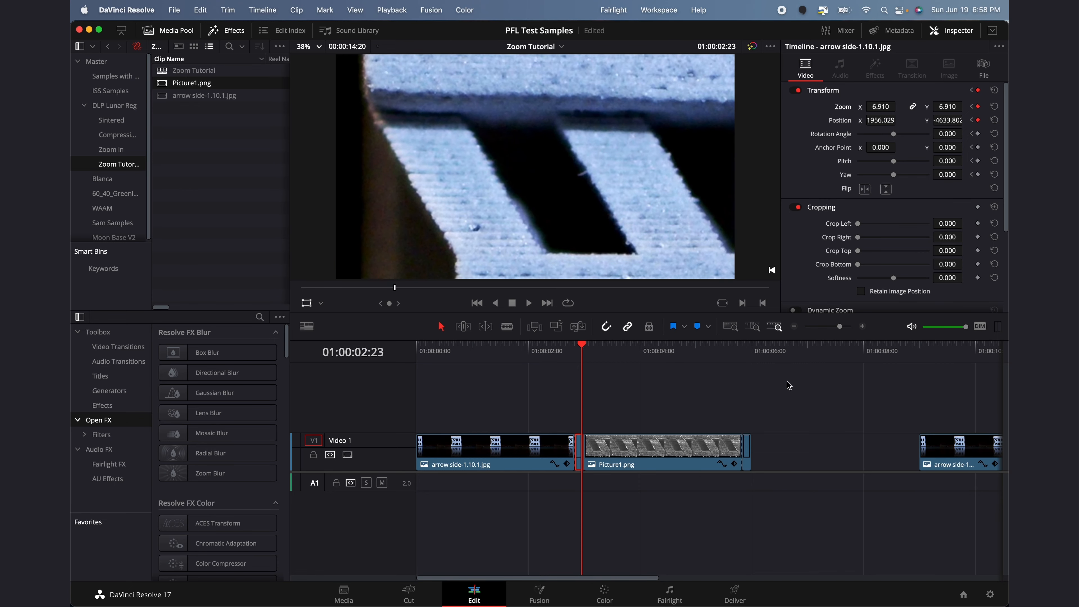
Compare with the SEM close-up, then raise Zoom to 9.78 and shift the photo down-right
key(Right)
key(Left)
key(Right)
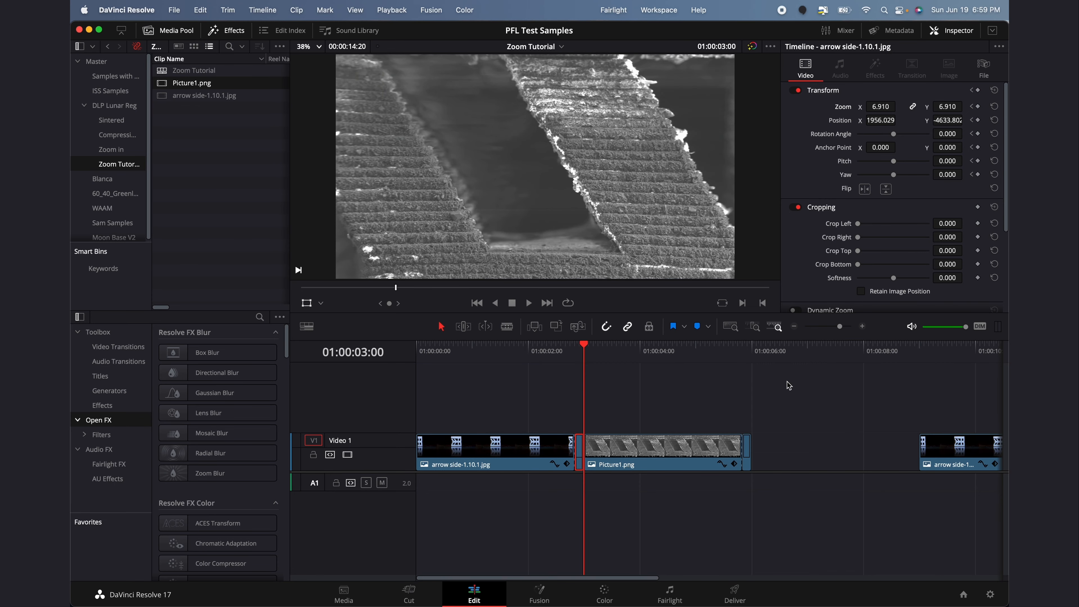
key(Left)
key(Right)
key(Left)
key(Right)
key(Left)
drag(882, 107, 926, 107)
drag(671, 152, 682, 194)
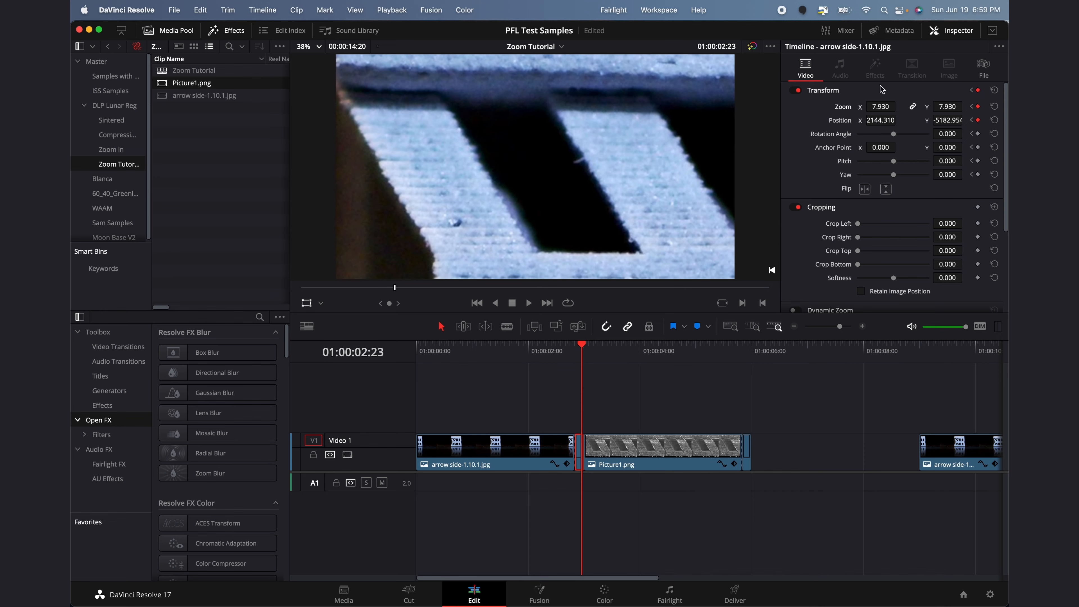
drag(880, 106, 899, 106)
drag(601, 129, 650, 256)
Nudge the 9.78-zoomed arrow photo to align with the SEM close-up
key(Right)
key(Left)
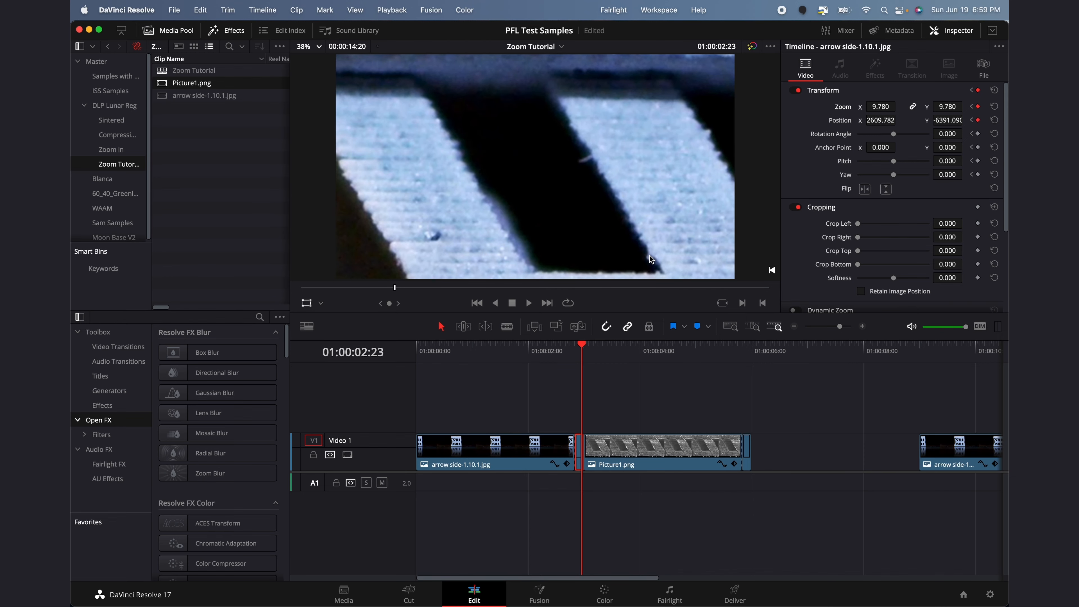
key(Right)
key(Left)
key(Right)
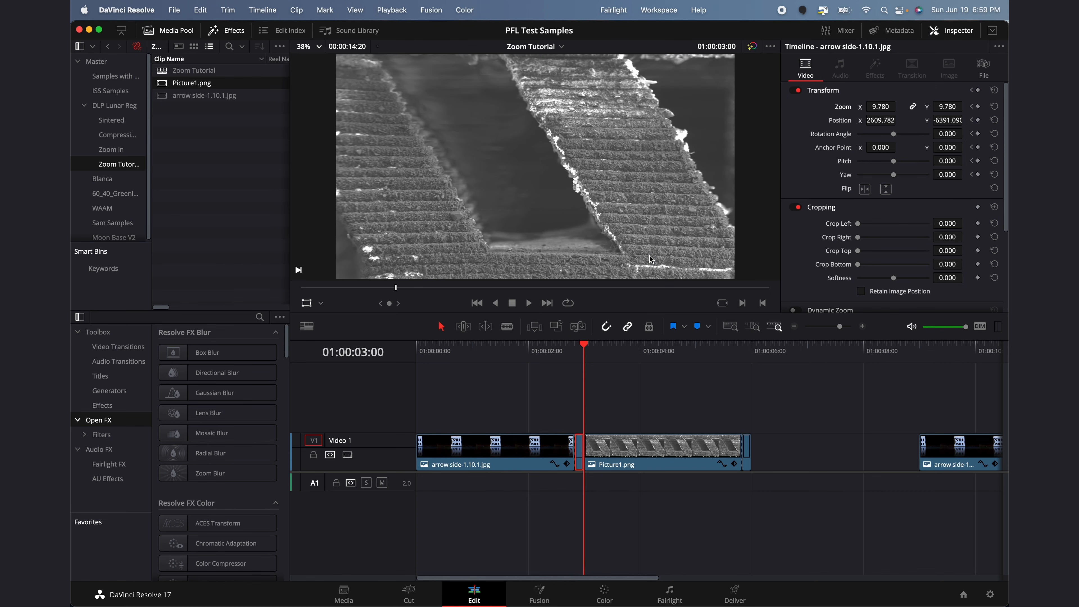
key(Left)
drag(573, 186, 543, 166)
Flip between the last arrow frame and the close-up, then fine-tune the photo's position
key(Right)
key(Left)
key(Right)
key(Left)
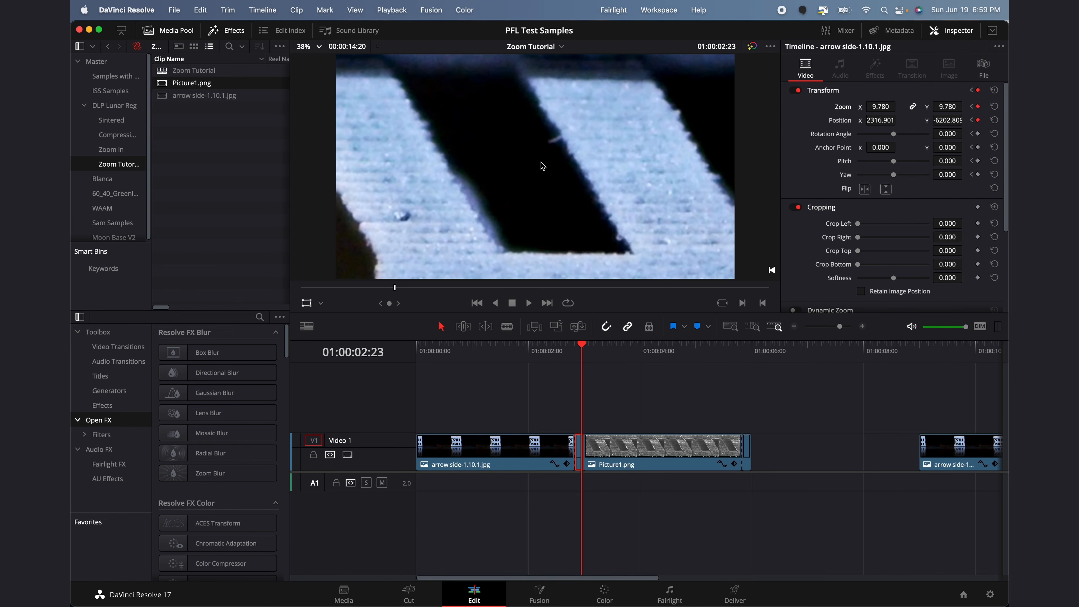
key(Right)
key(Left)
key(Right)
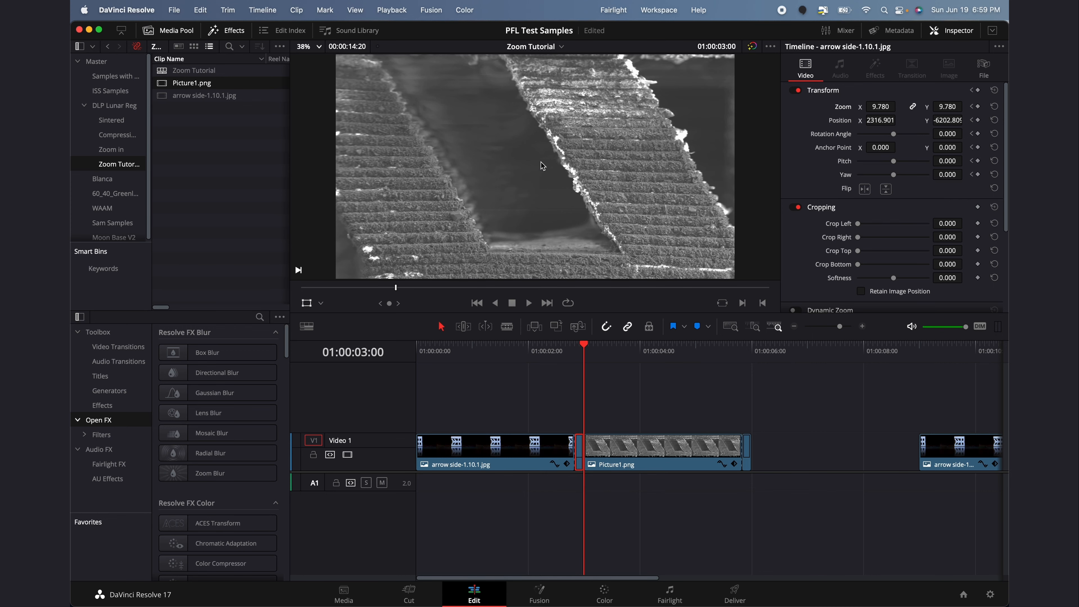
key(Left)
key(Right)
key(Left)
key(Right)
key(Left)
key(Right)
key(Left)
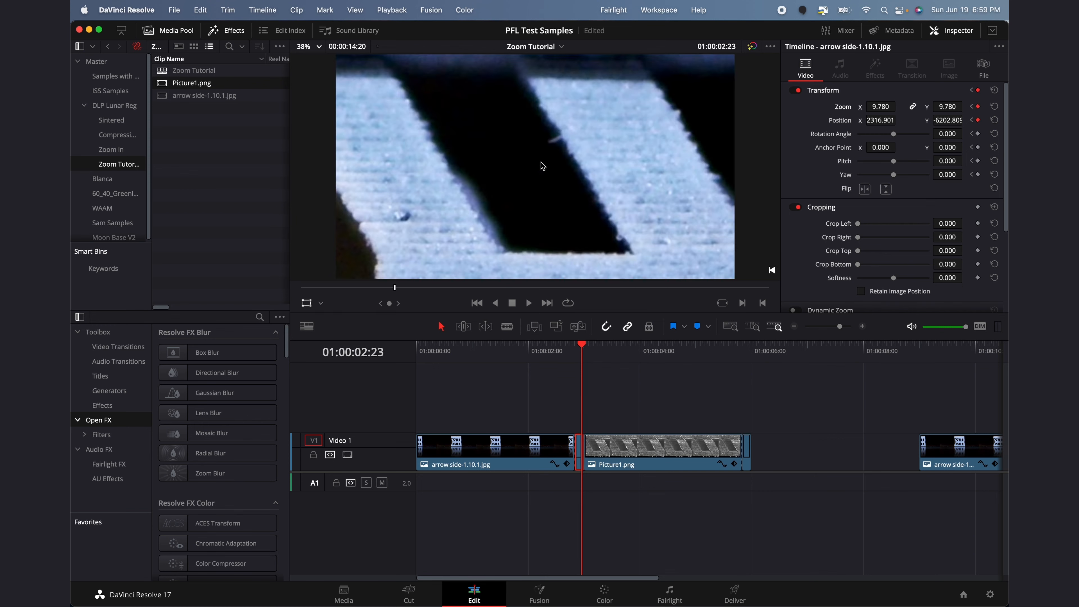
key(Right)
key(Left)
key(Right)
key(Left)
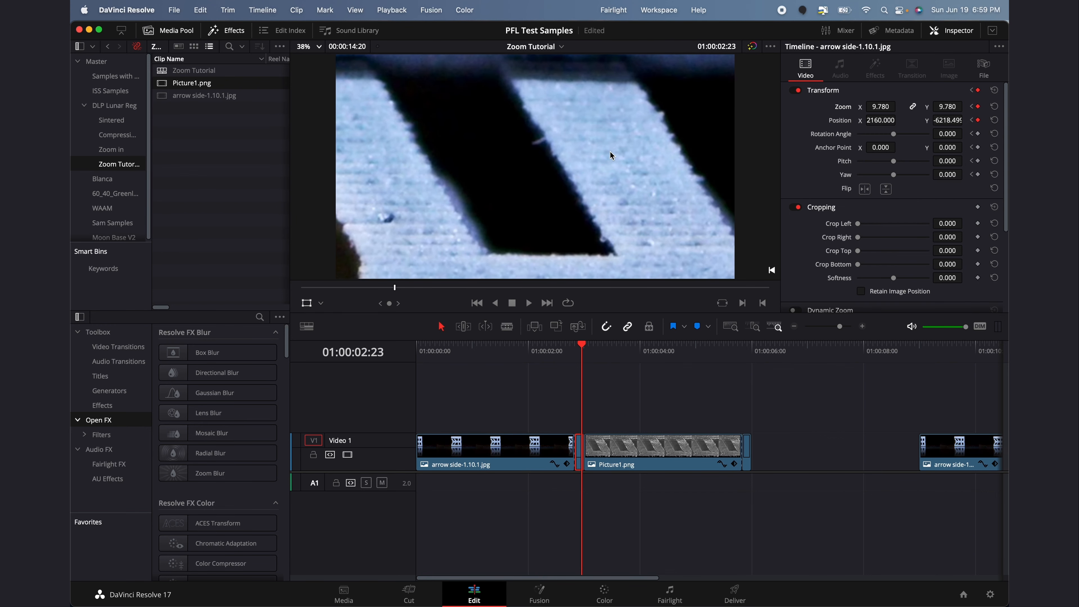
key(Right)
key(Left)
drag(616, 144, 623, 142)
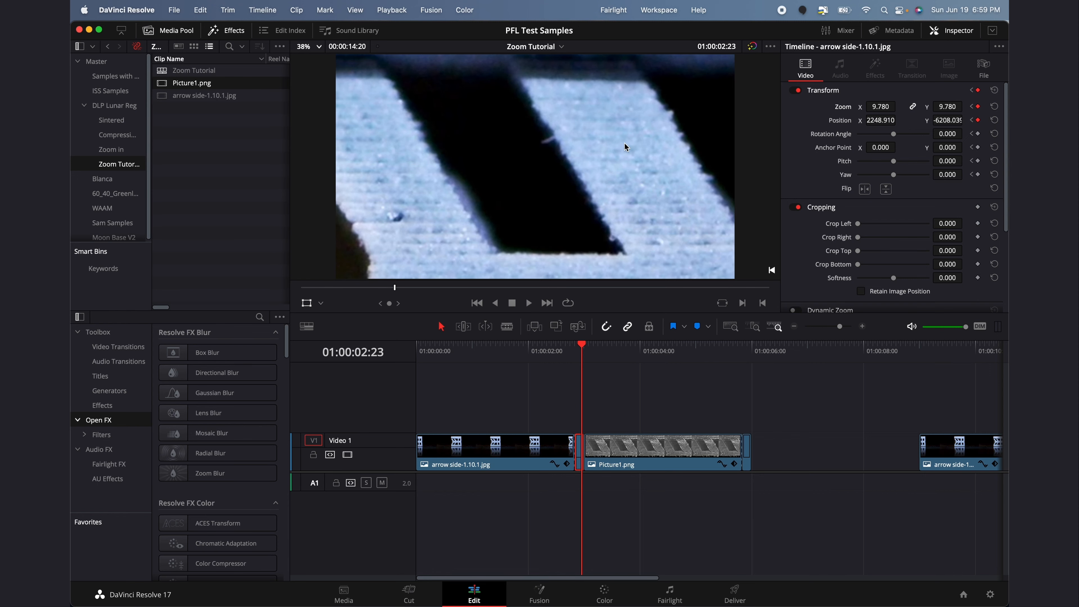
Recheck the final arrow framing against the SEM close-up frame by frame
key(Right)
key(Left)
key(Right)
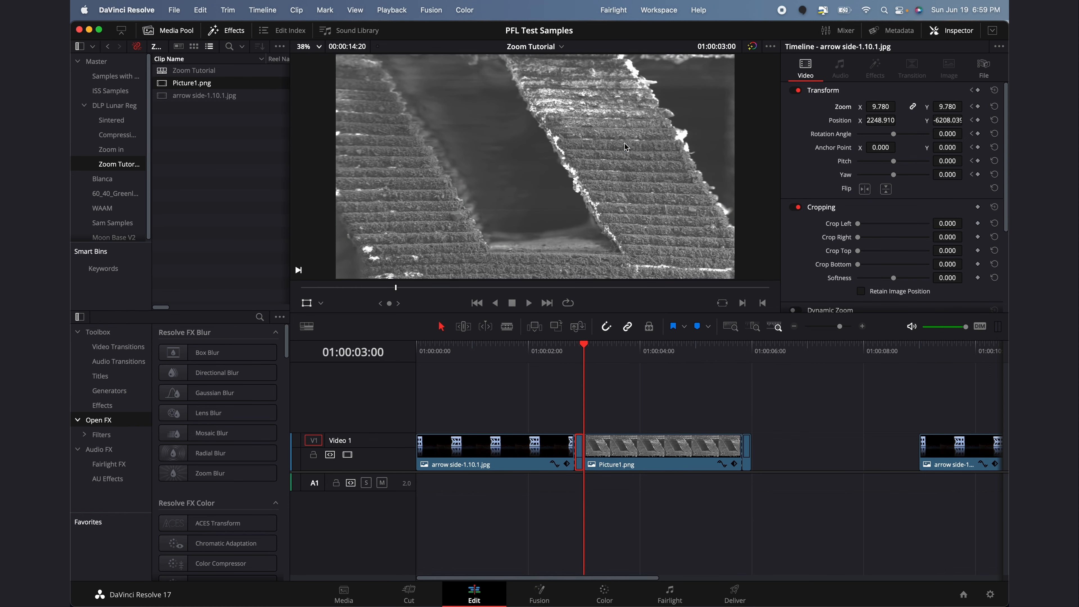
key(Left)
key(Right)
key(Left)
key(Right)
key(Left)
key(Right)
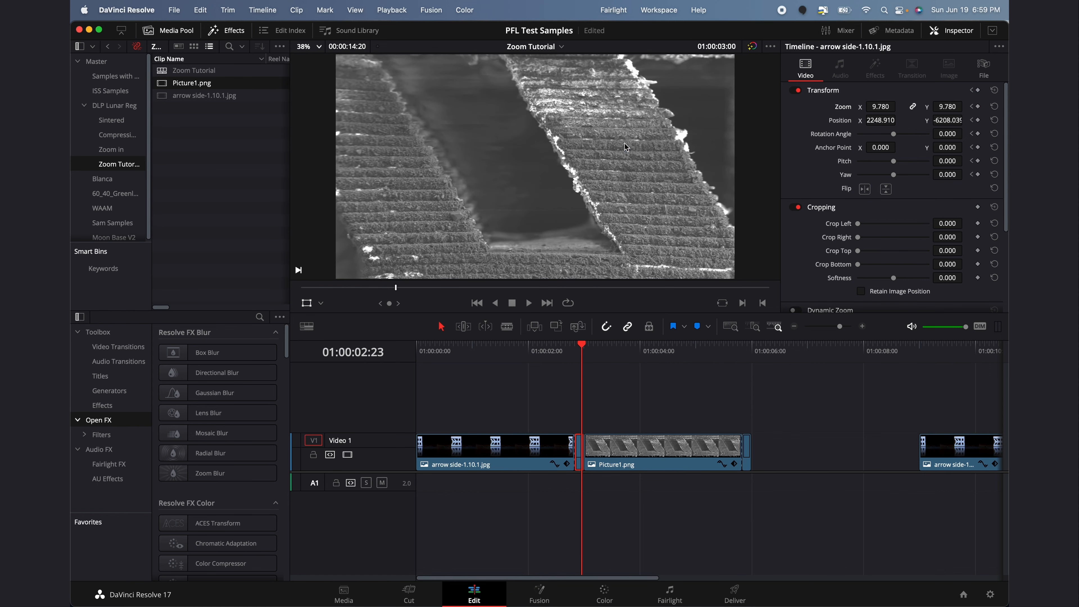
key(Left)
key(Right)
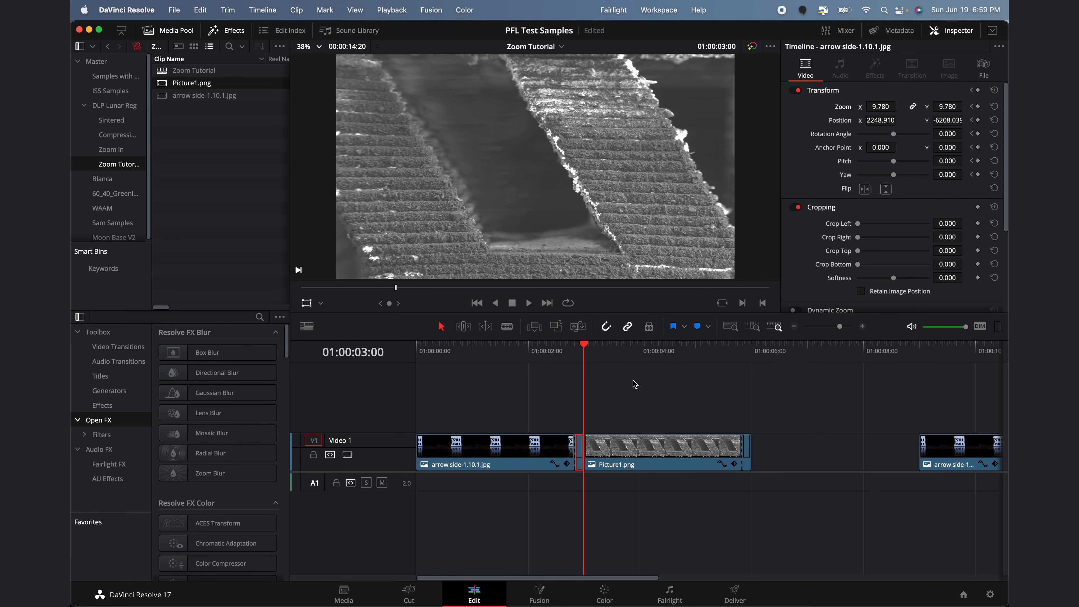
Play back the zoom into the Picture1 close-up from just before the cut
click(638, 372)
click(591, 370)
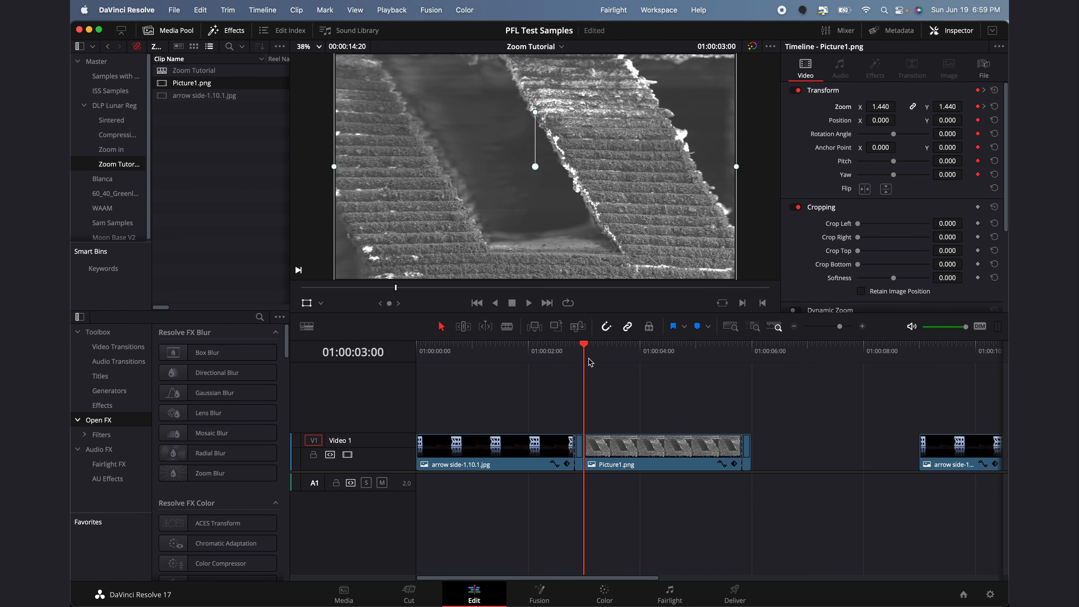
mouse_move(591, 371)
mouse_down()
mouse_move(621, 369)
mouse_move(574, 359)
mouse_up()
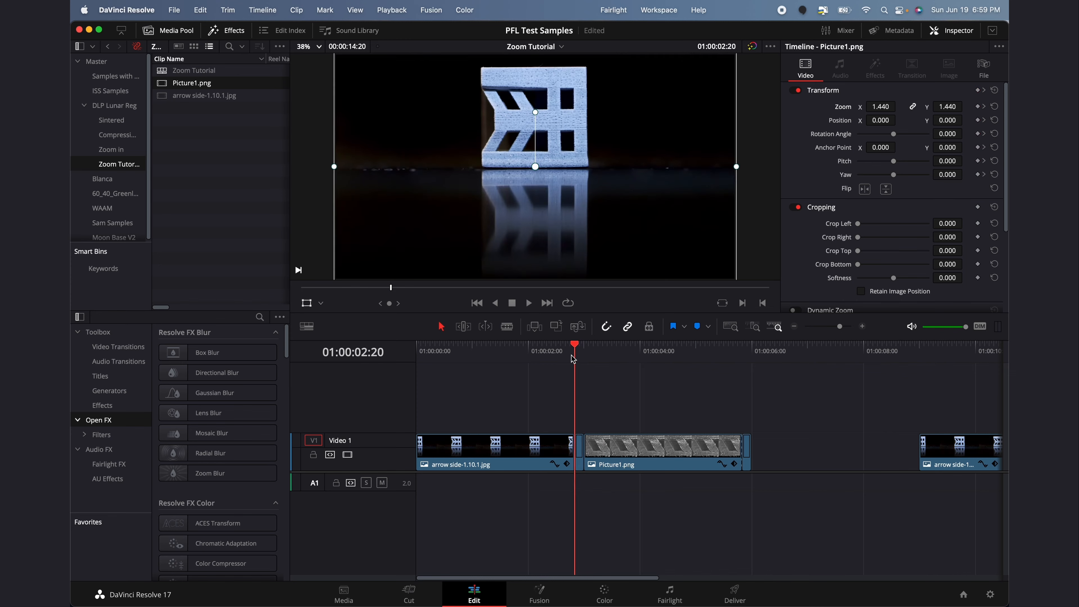
key(space)
click(573, 359)
key(space)
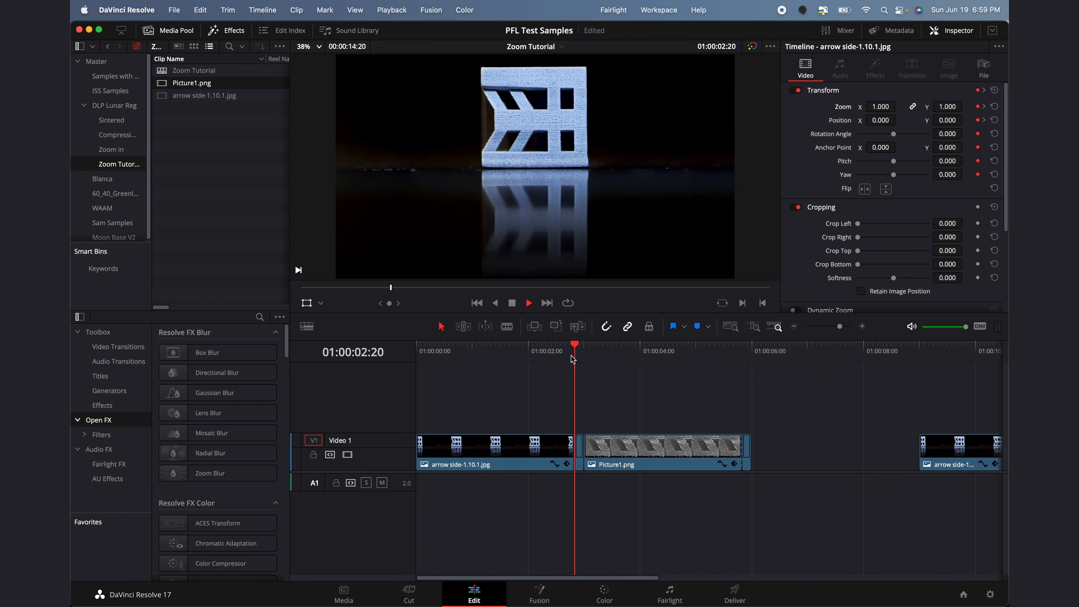
key(space)
click(553, 359)
key(space)
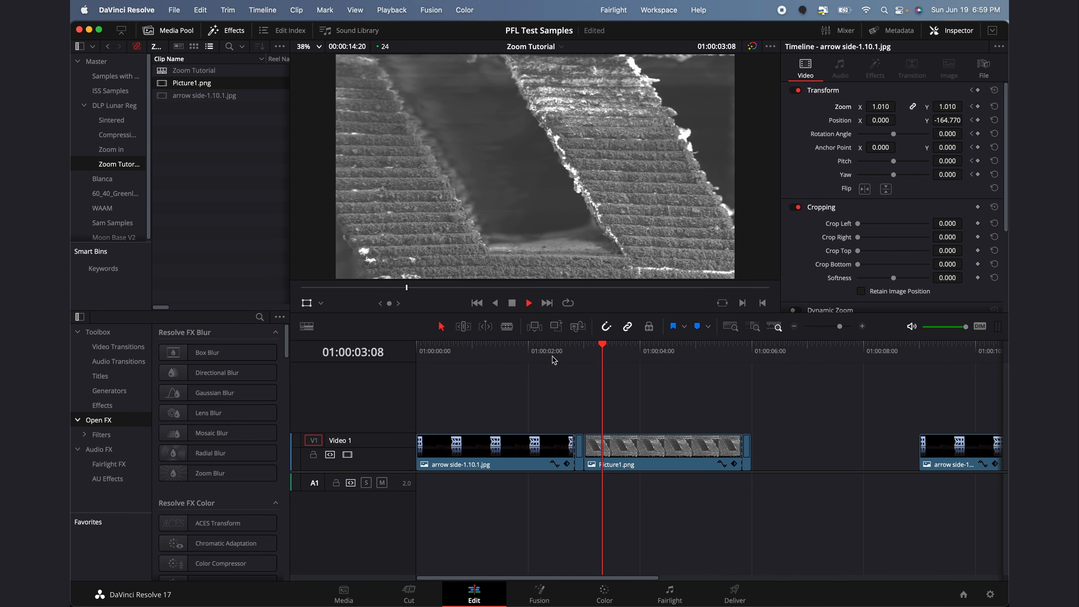
Apply Resolve FX Zoom Blur to the arrow side clip and set Zoom Amount to 0.5
click(574, 361)
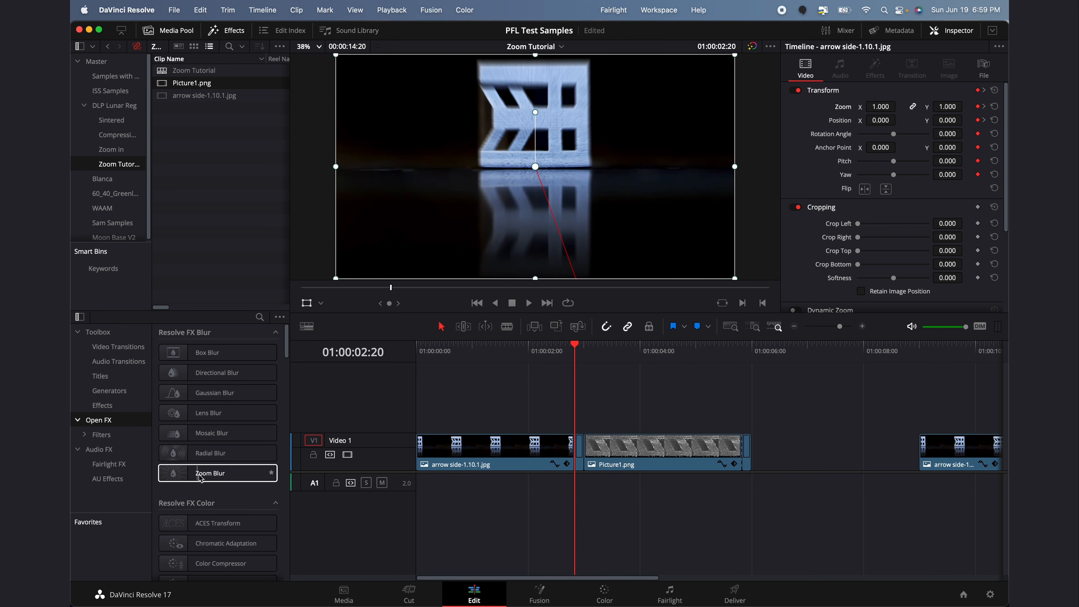
drag(200, 474, 582, 448)
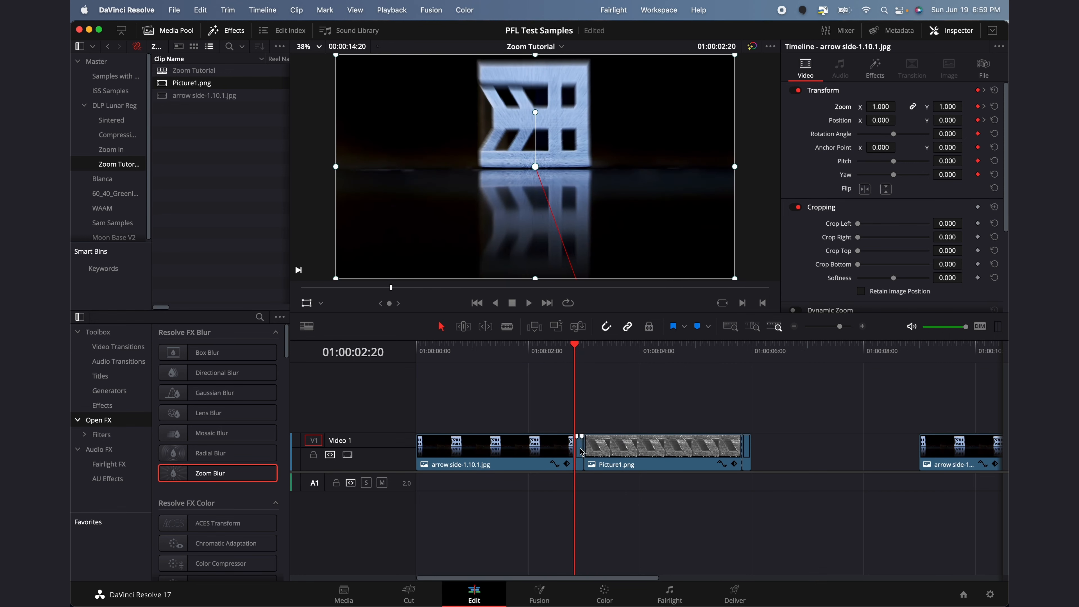
key(Right)
key(Right)
key(Right)
key(Left)
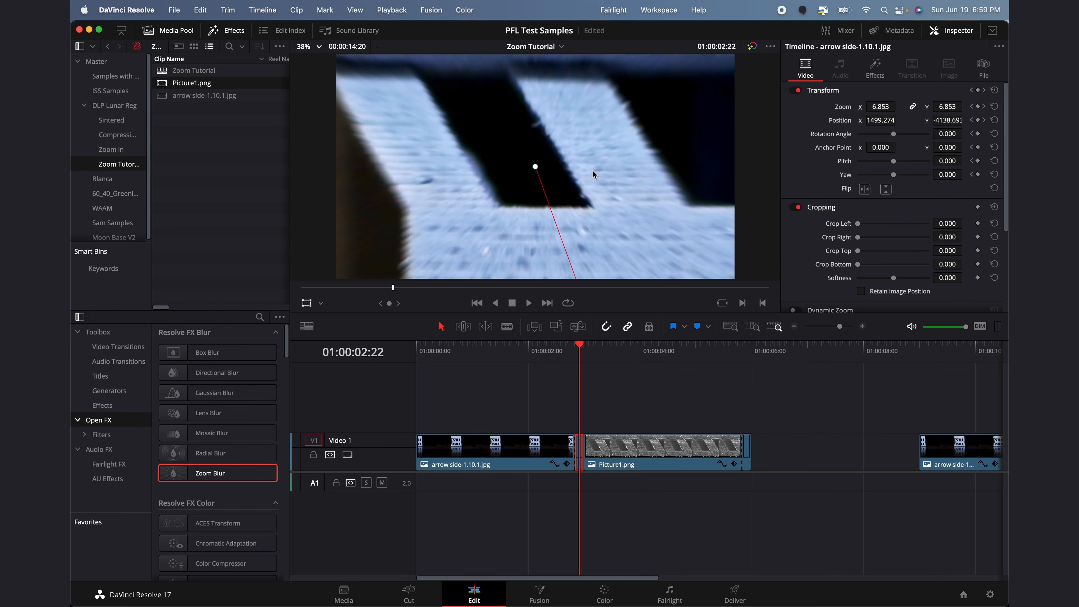
click(875, 68)
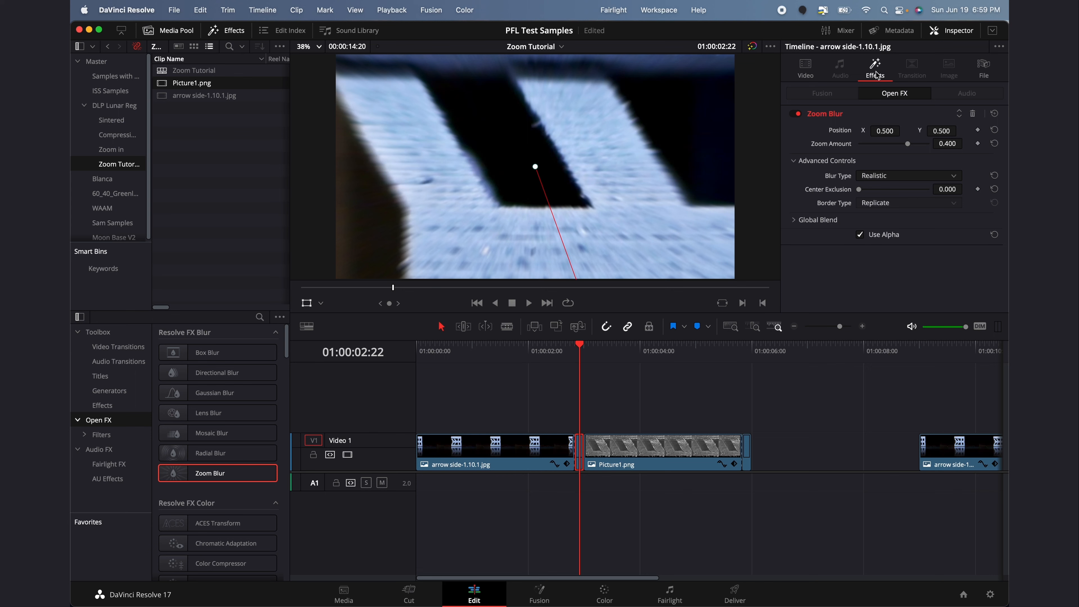
click(953, 145)
text(0.5)
key(Return)
Play back and step through the blurred zoom into the Picture1 close-up
drag(579, 359, 559, 358)
key(space)
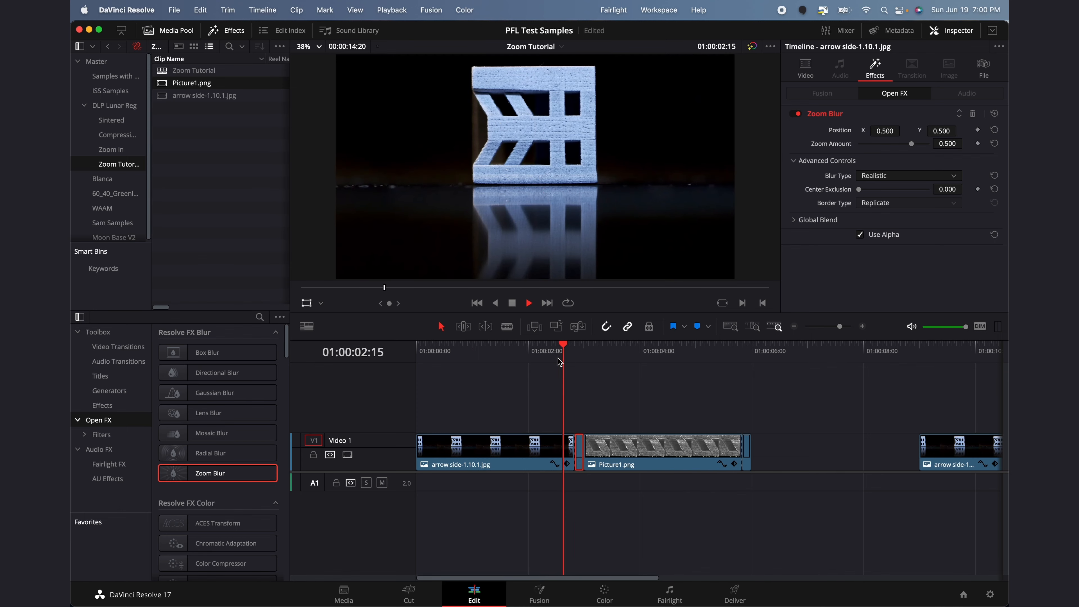
key(space)
key(space)
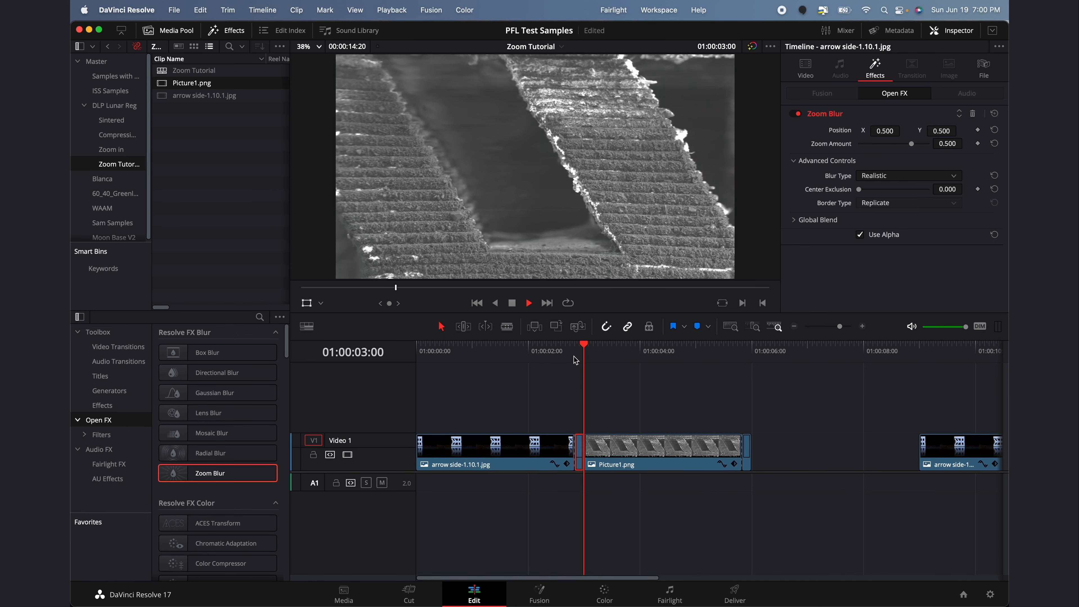
key(space)
click(605, 374)
drag(589, 357, 574, 357)
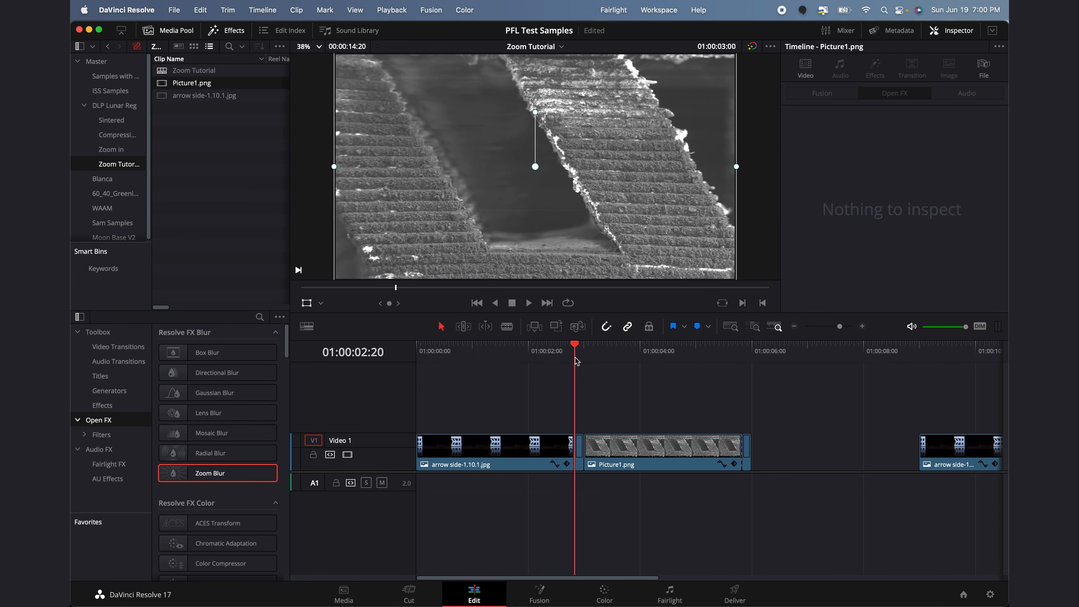
key(space)
key(Right)
key(Right)
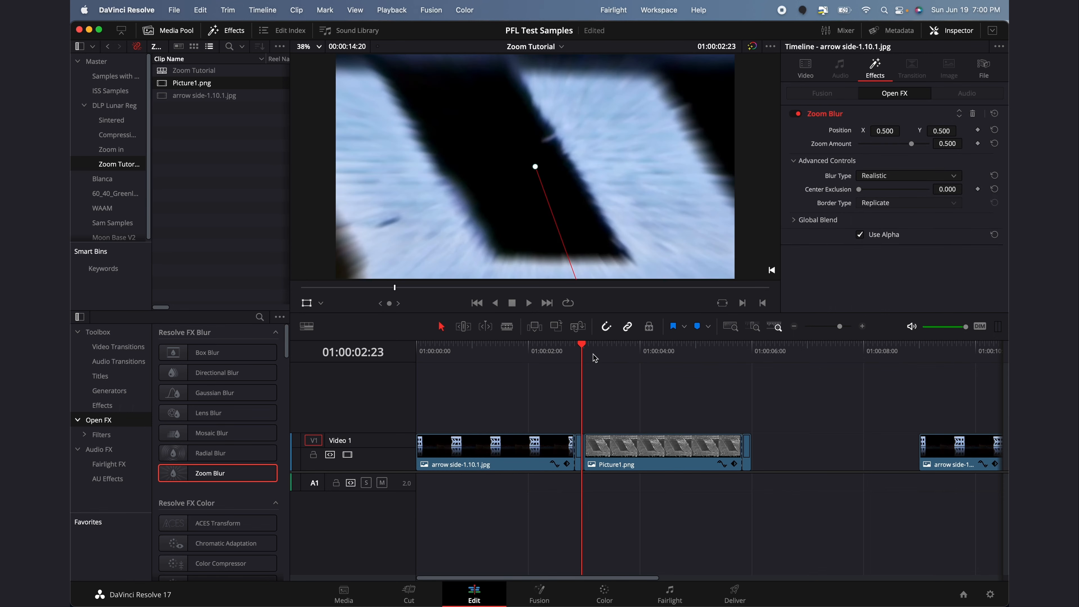
key(Left)
key(Right)
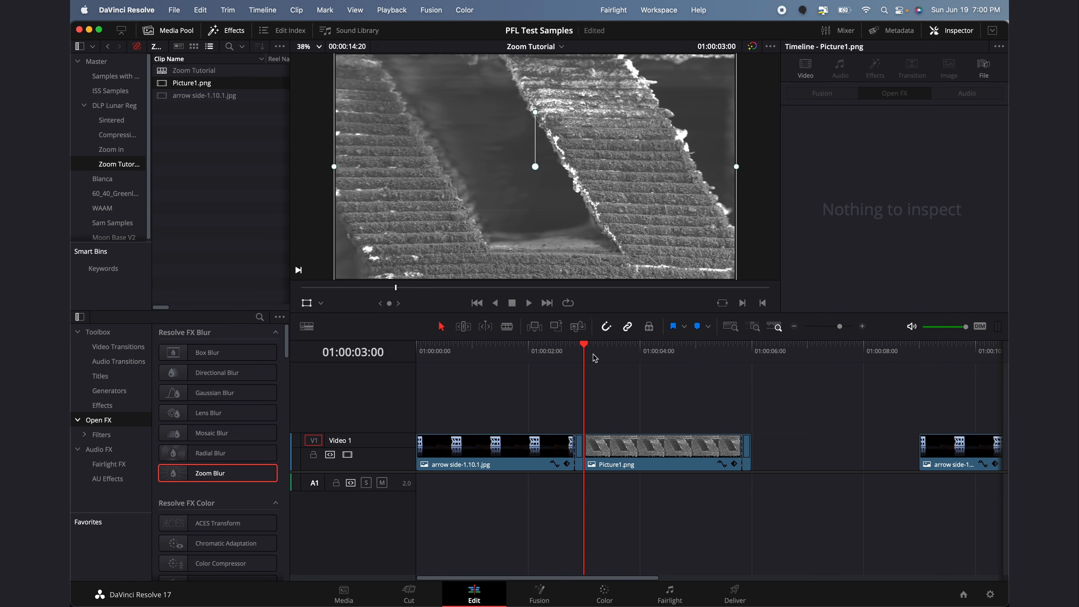
key(Right)
key(Right)
key(Right)
key(Right)
key(Left)
key(Left)
key(Left)
key(Left)
click(619, 352)
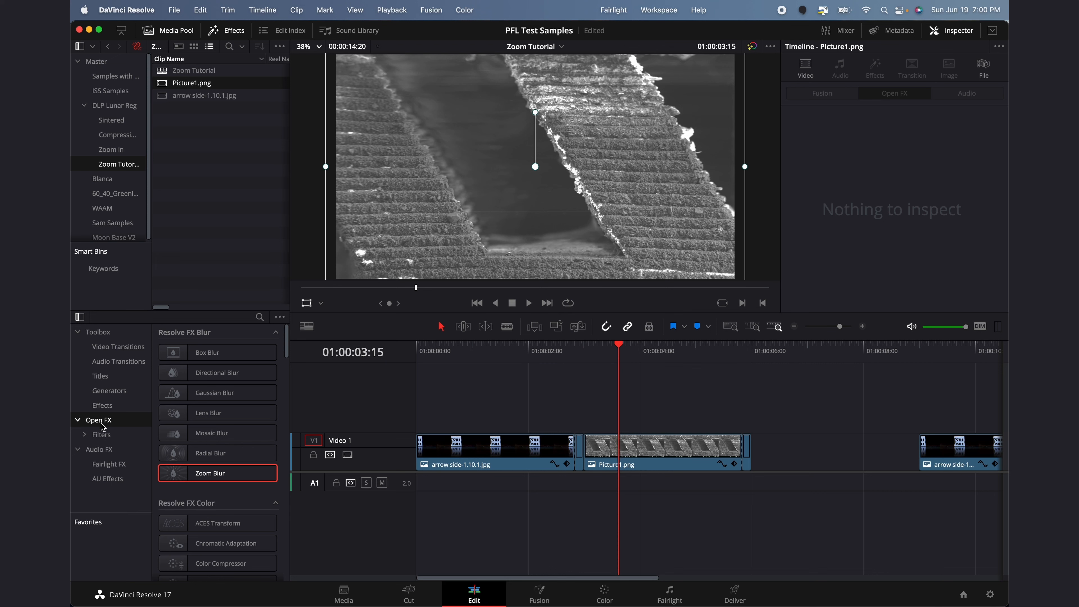
Place a Cross Dissolve on the arrow-to-Picture1 cut and trim it to 2 frames
click(99, 350)
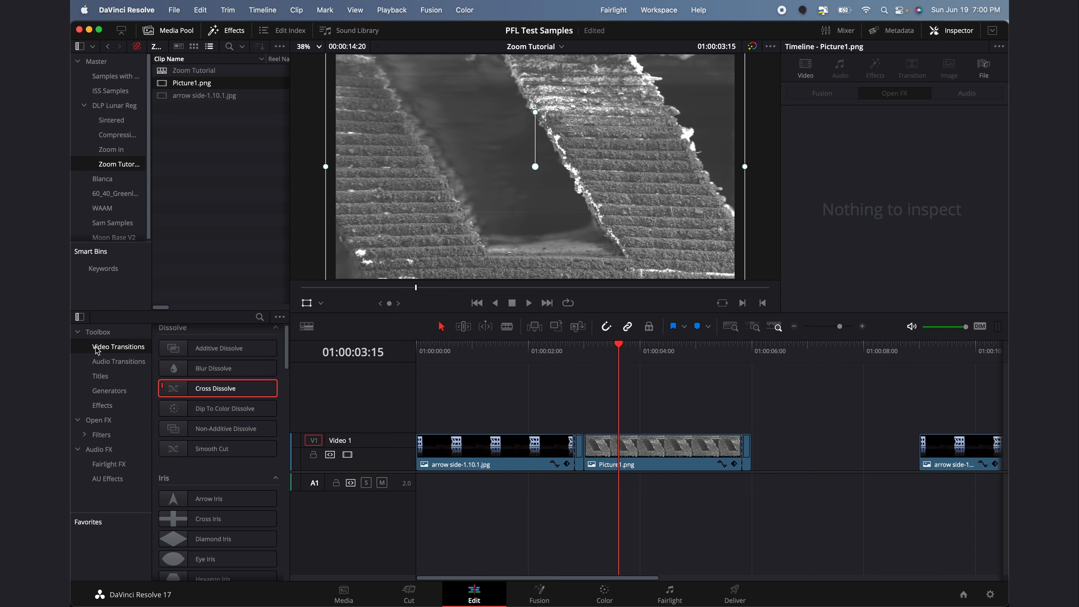
drag(230, 400, 588, 451)
click(586, 357)
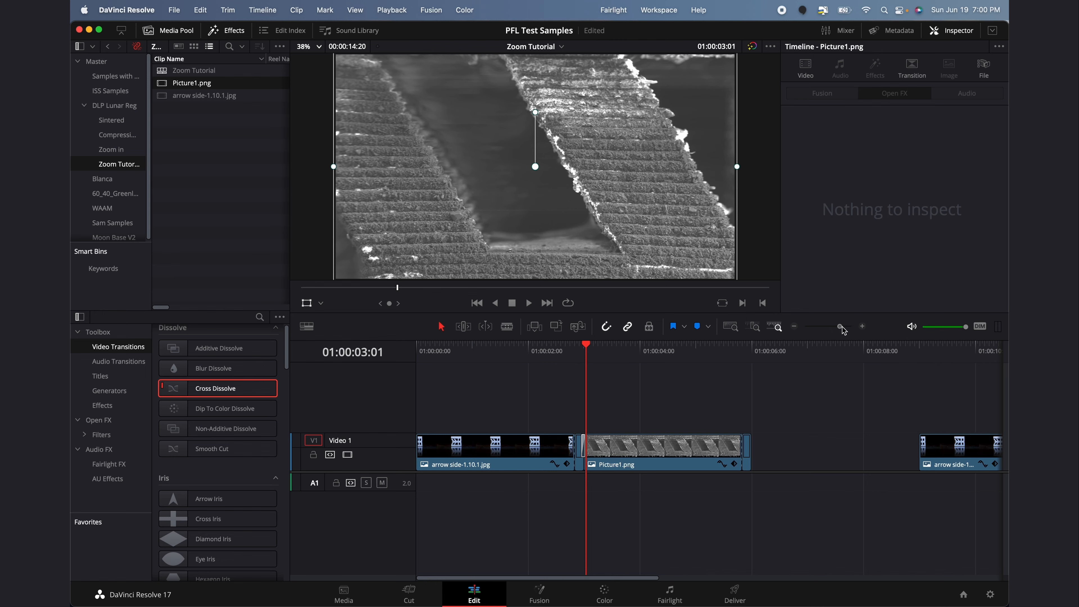
drag(841, 327, 853, 328)
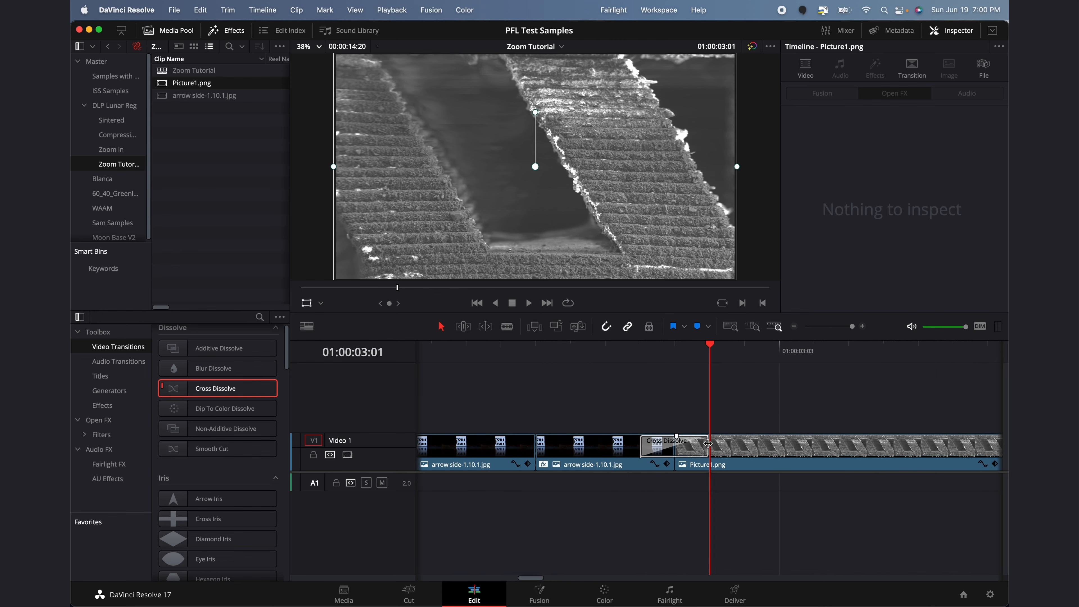
drag(708, 444, 602, 446)
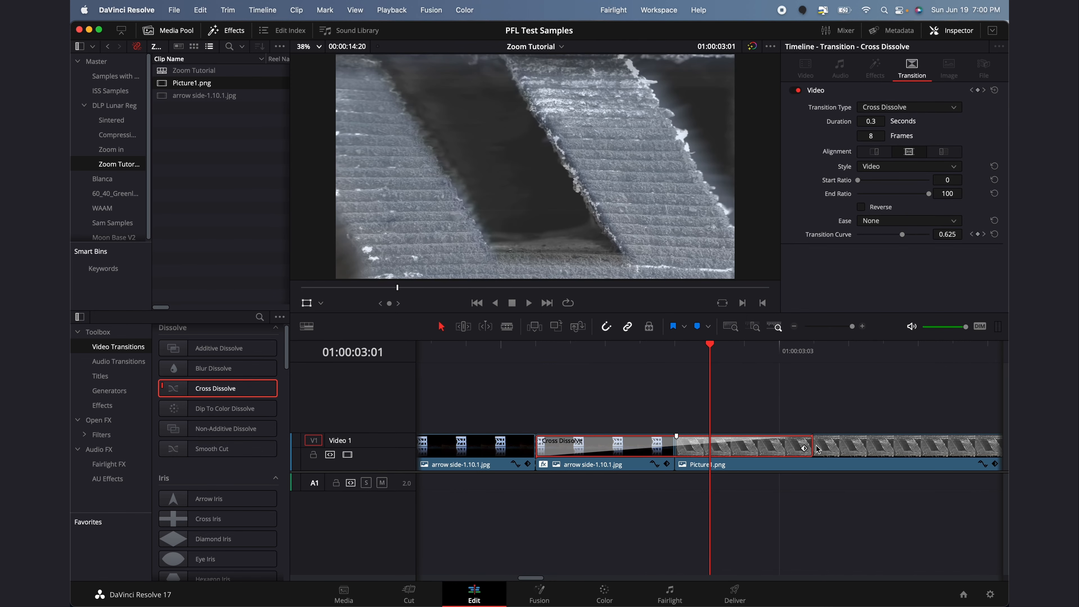
drag(811, 443, 707, 445)
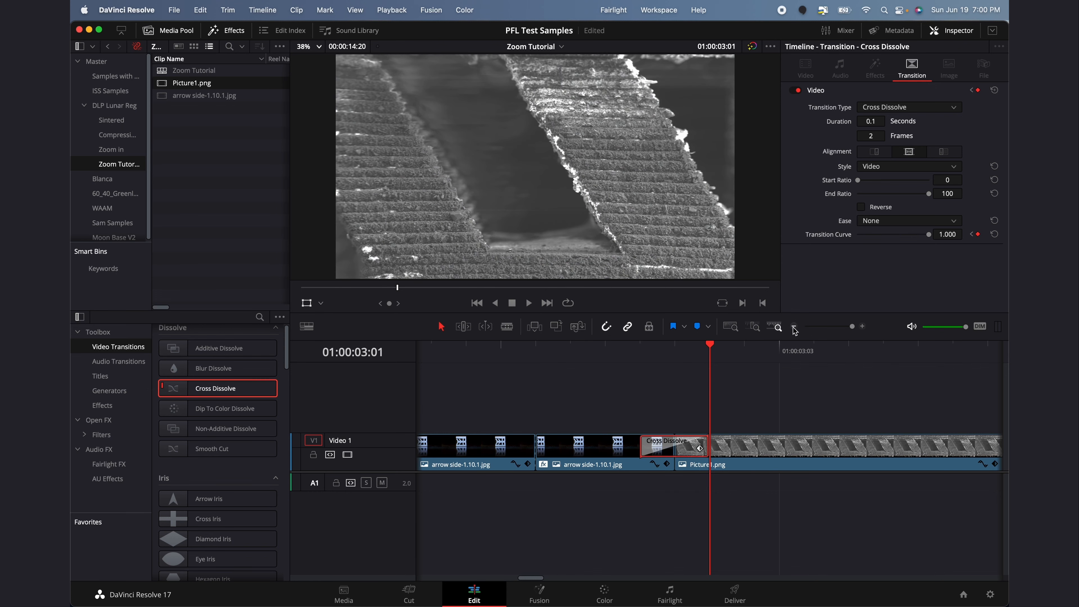
click(795, 326)
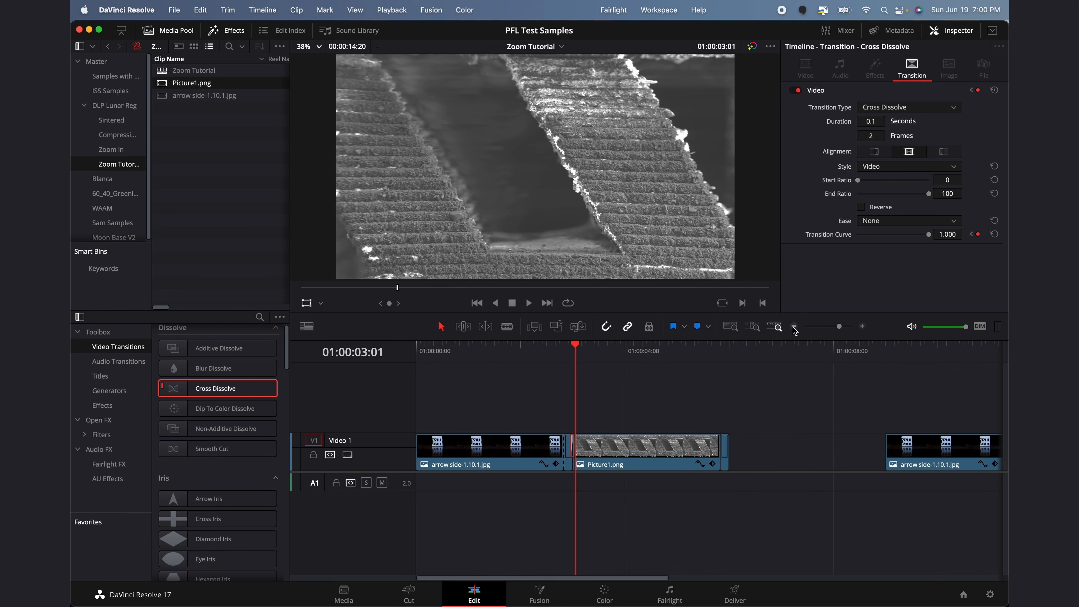
click(534, 360)
key(space)
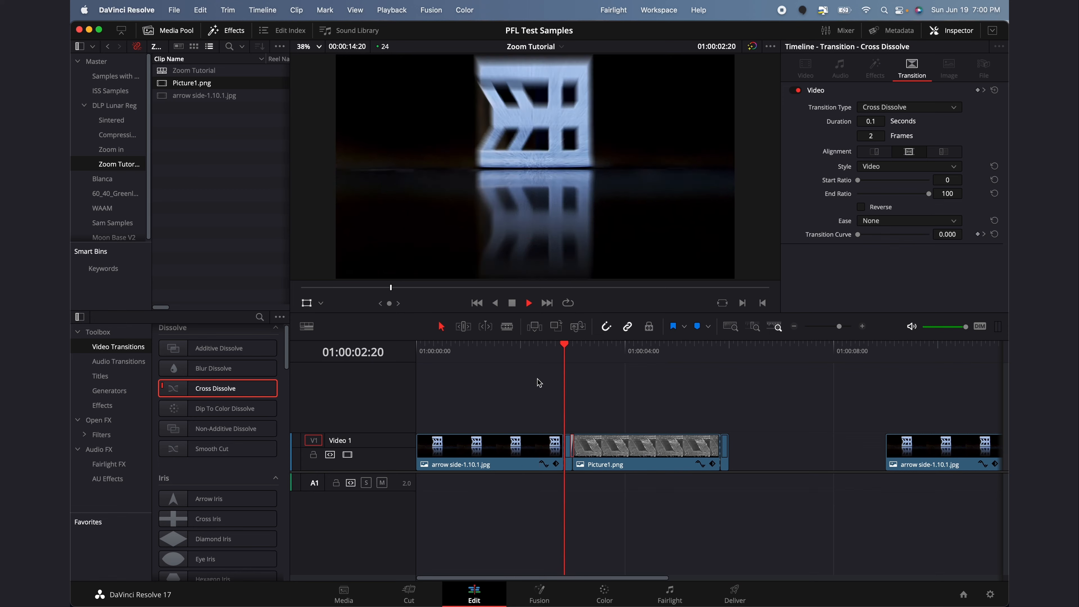
drag(543, 356, 419, 349)
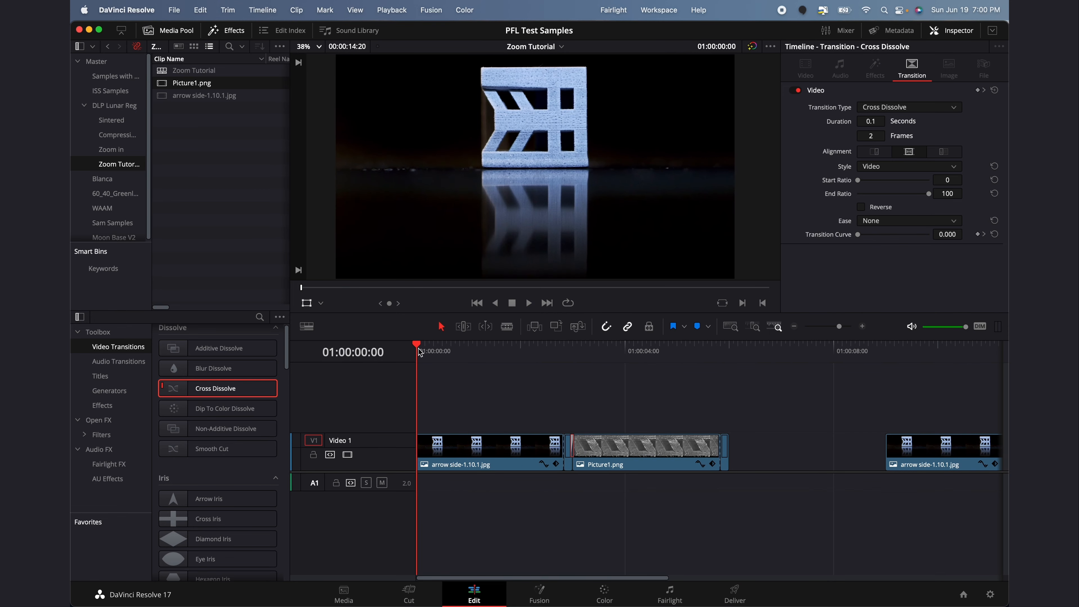
key(space)
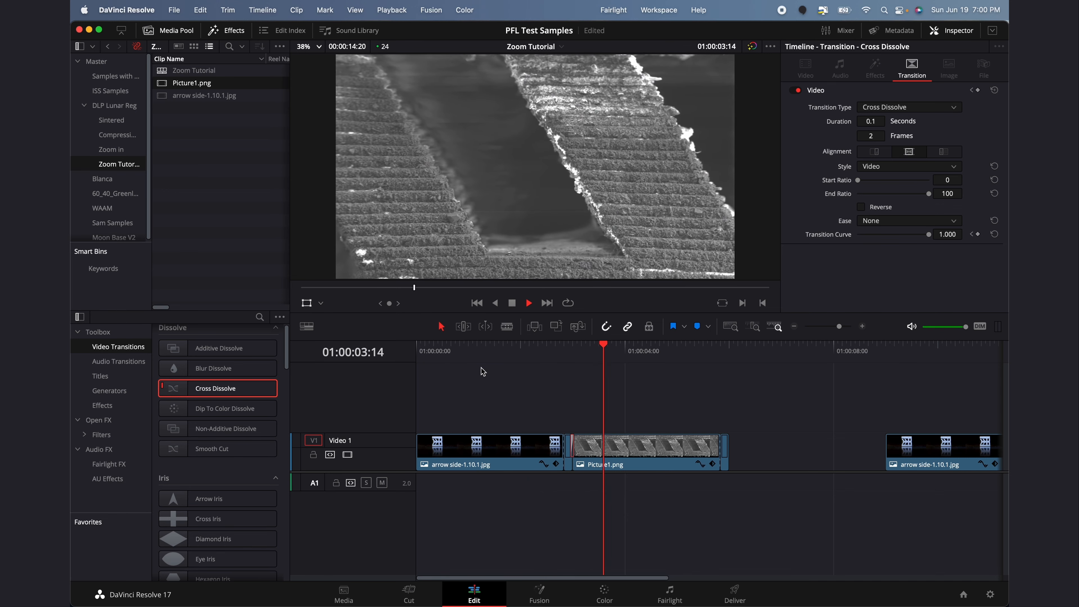
key(space)
click(524, 354)
key(space)
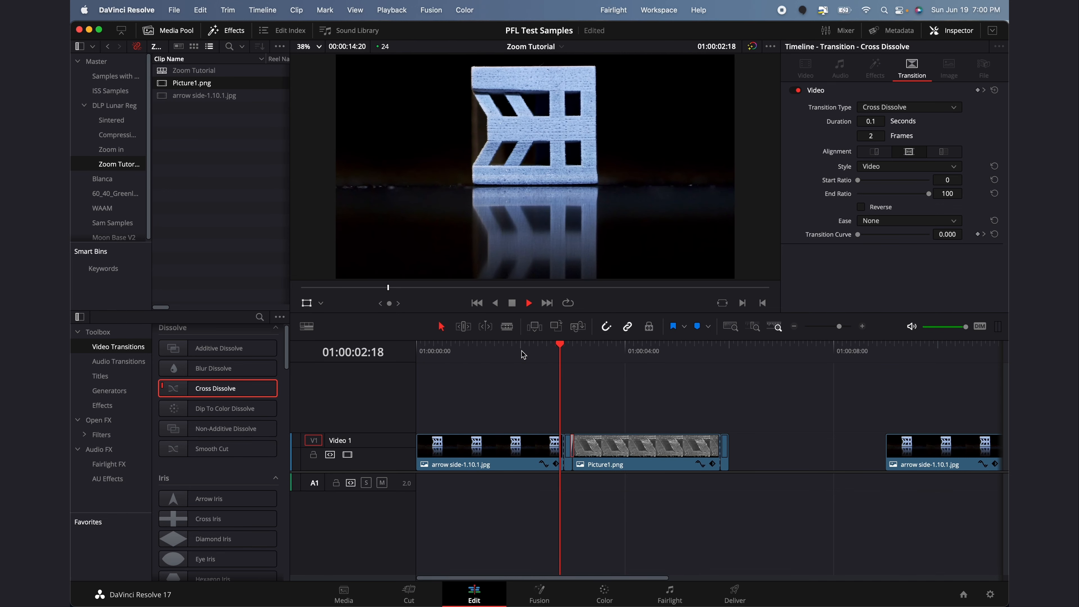
click(526, 355)
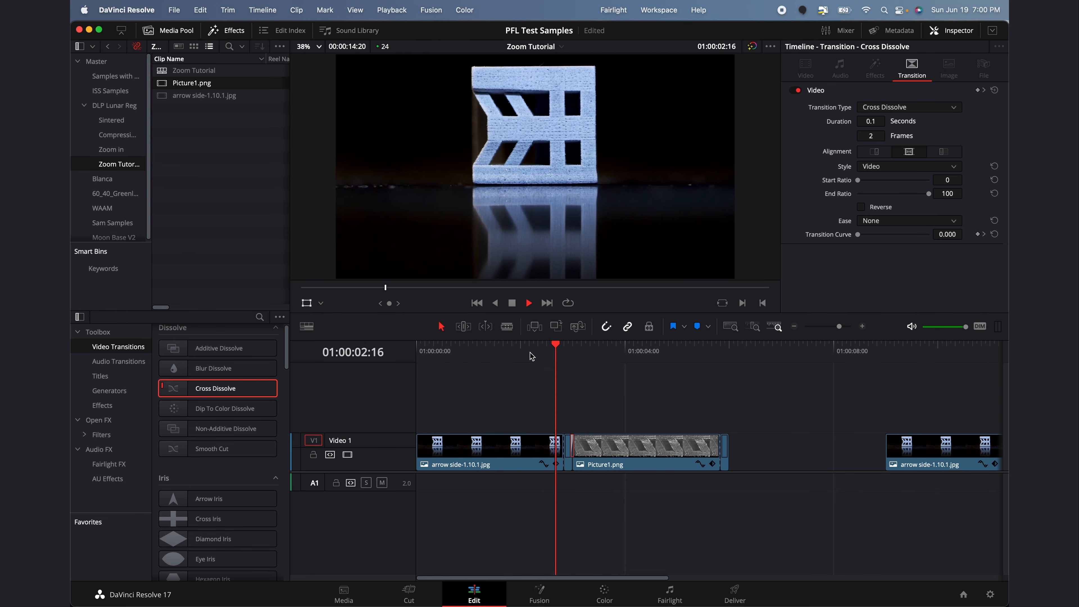
click(536, 355)
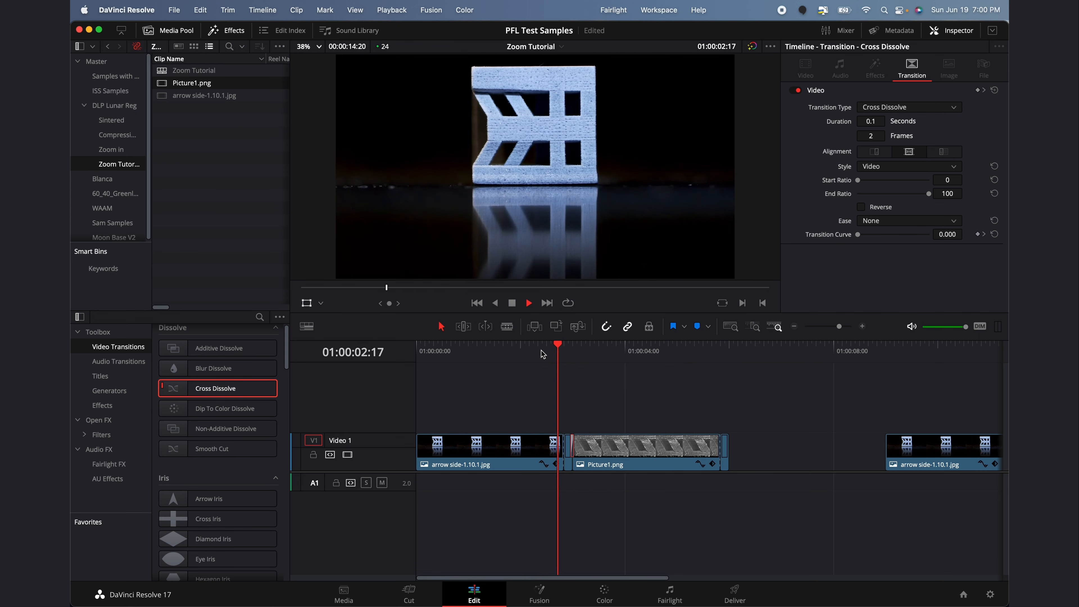
key(space)
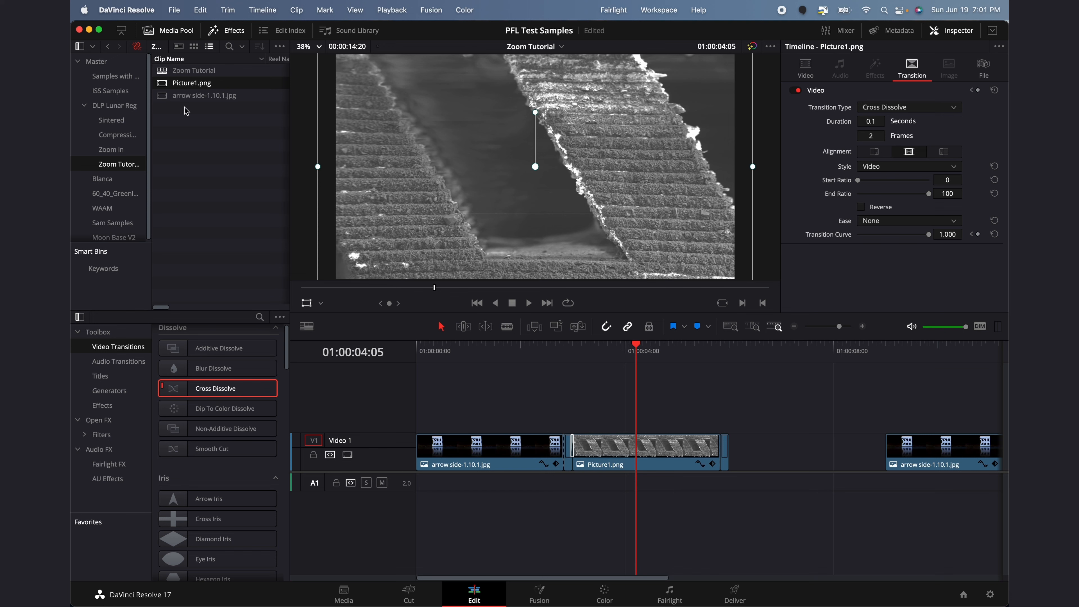
Drag the green RPReplay_Final1655067633.MP4 audio clip on A1 left beneath the Picture1 transition
scroll(613, 431, right, 5)
scroll(613, 430, left, 3)
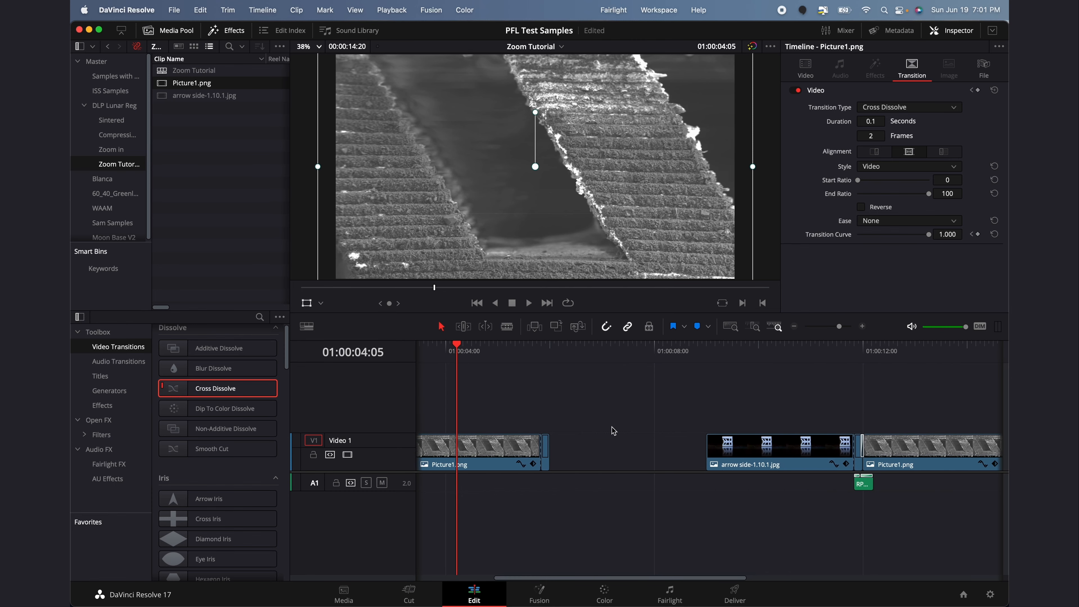
click(855, 353)
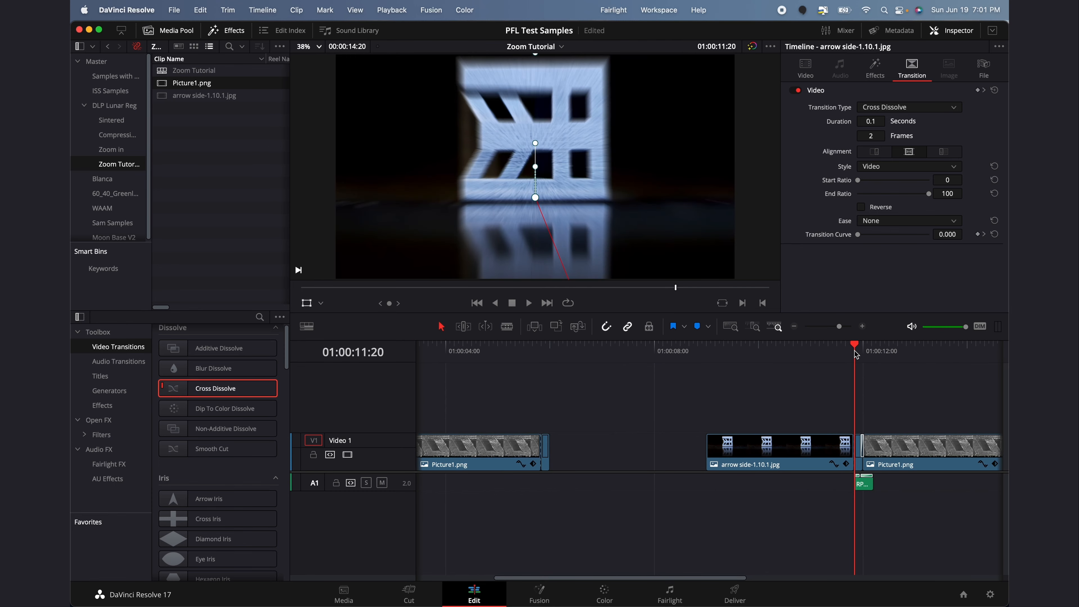
key(space)
key(space)
drag(896, 506, 481, 491)
scroll(482, 490, left, 5)
drag(655, 483, 578, 485)
Check the audio start near 01:00:02:20, then zoom the timeline back out
click(565, 354)
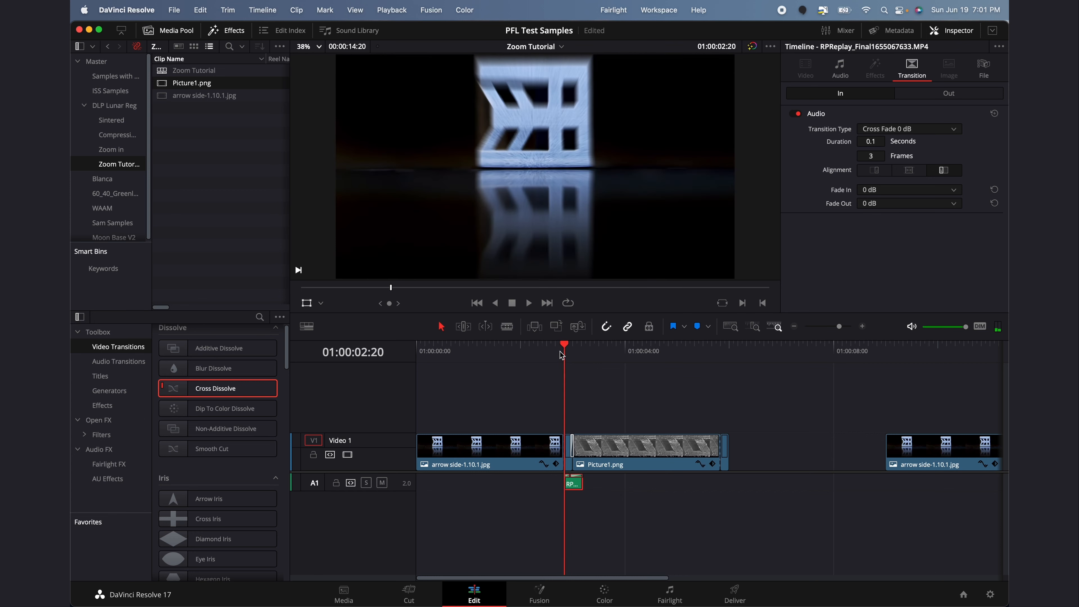
drag(841, 327, 858, 328)
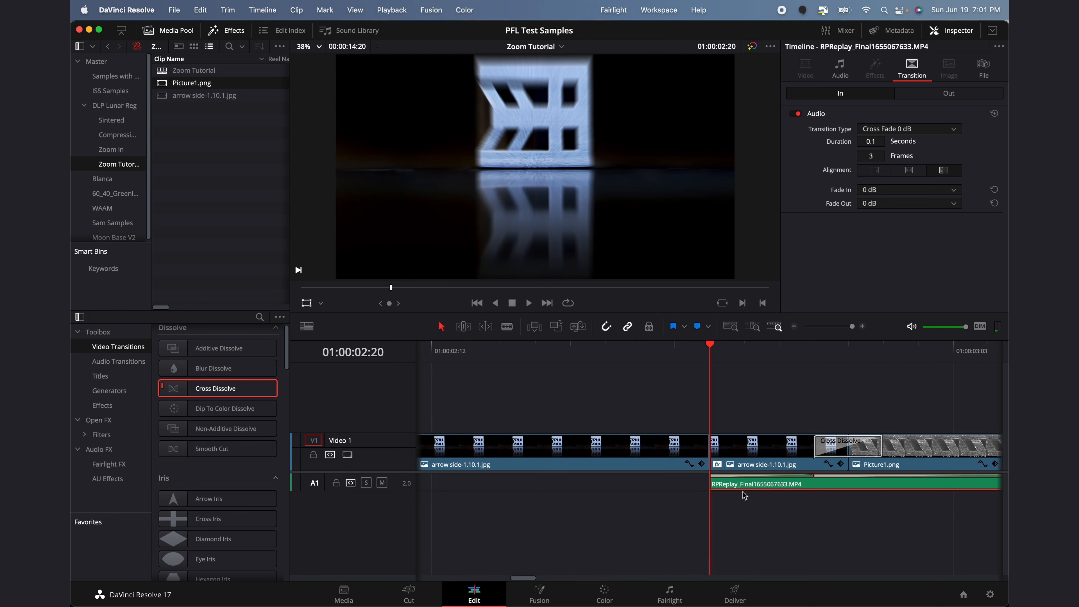
scroll(784, 478, right, 5)
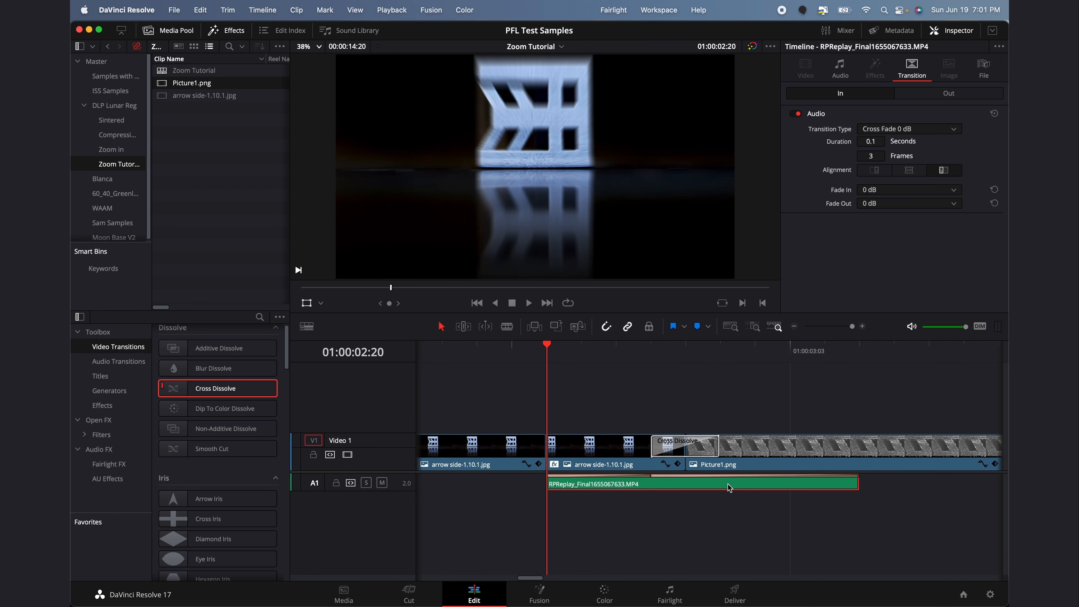
click(796, 329)
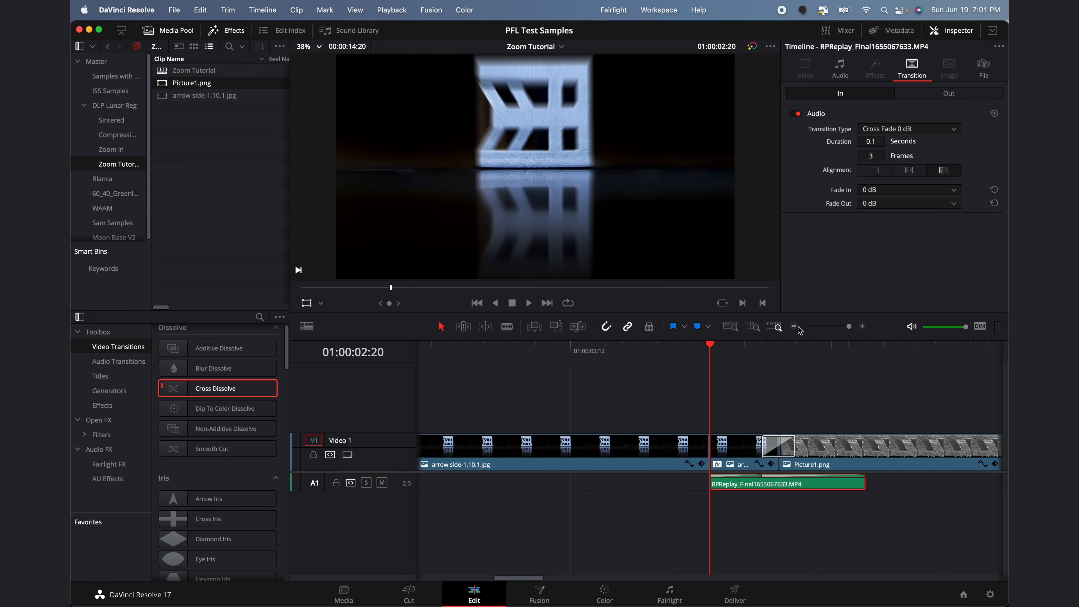
click(796, 328)
click(796, 329)
click(792, 327)
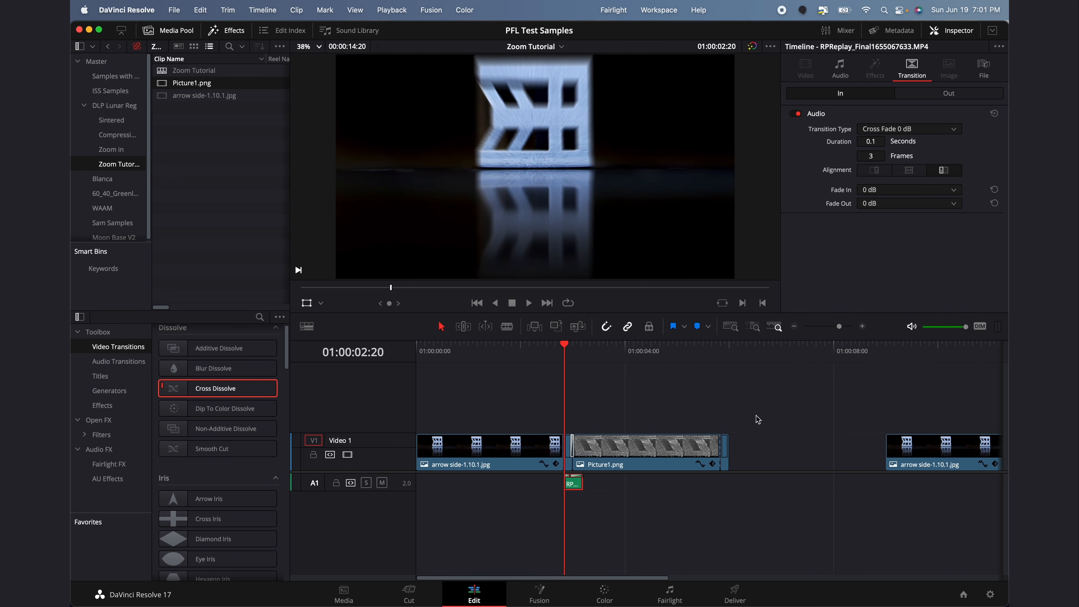
click(677, 411)
click(538, 356)
key(space)
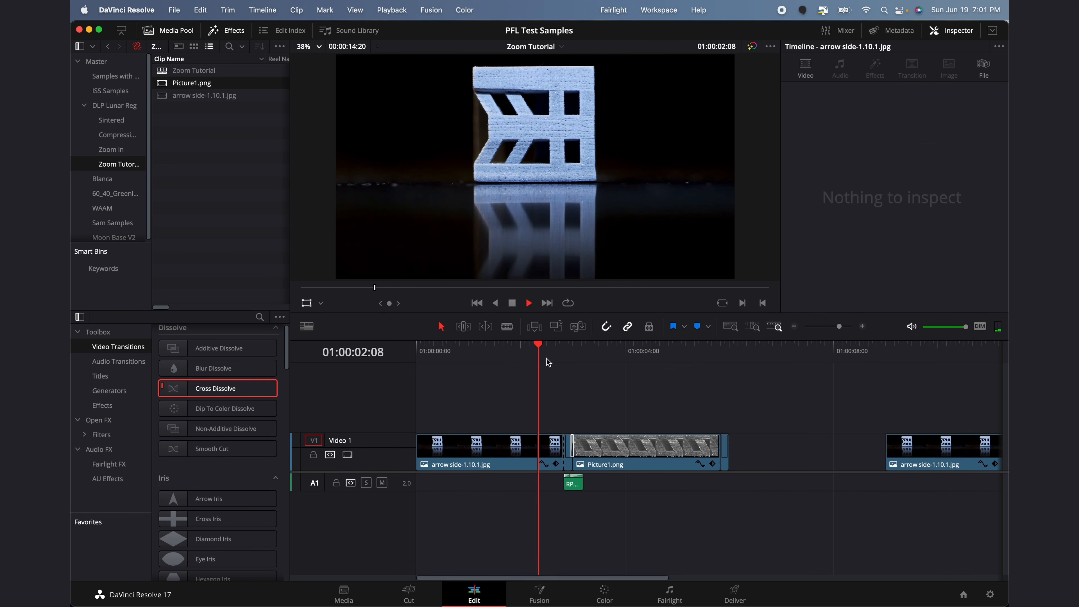
click(538, 359)
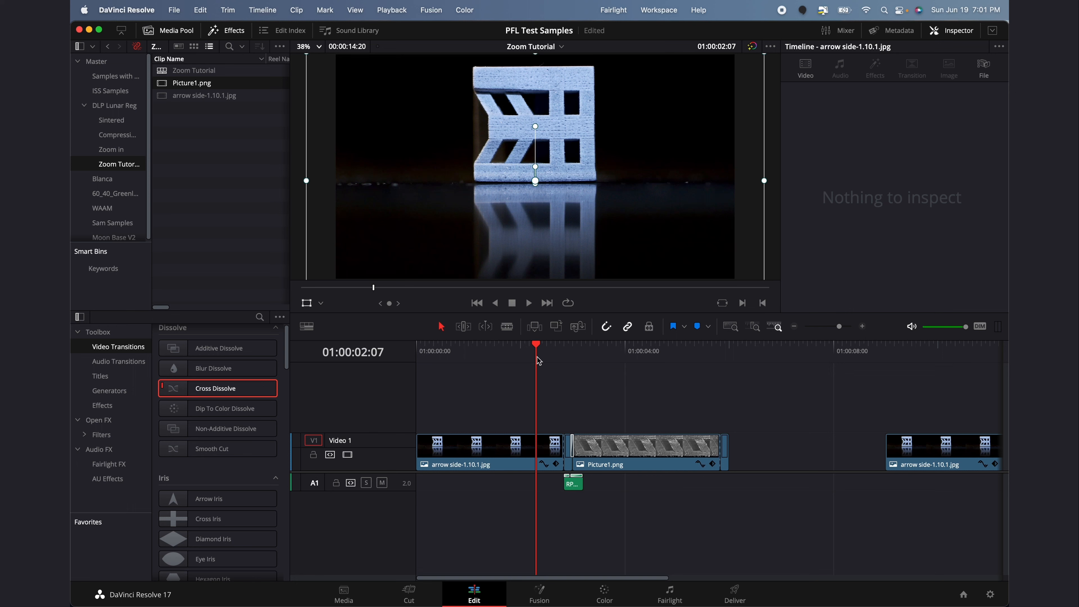
mouse_move(539, 361)
mouse_down()
mouse_move(573, 361)
mouse_move(552, 360)
mouse_up()
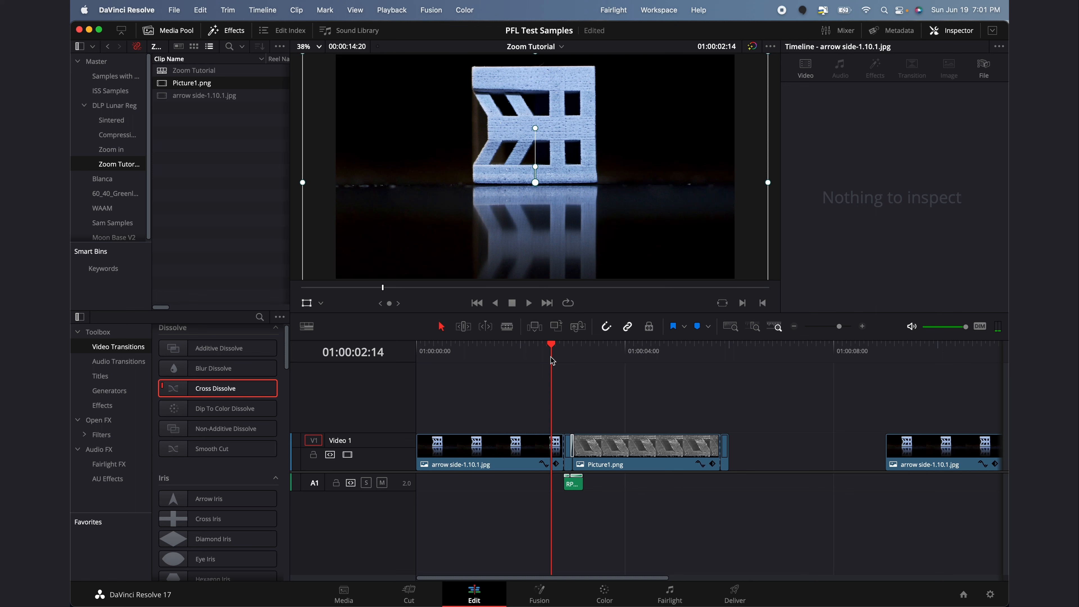
key(space)
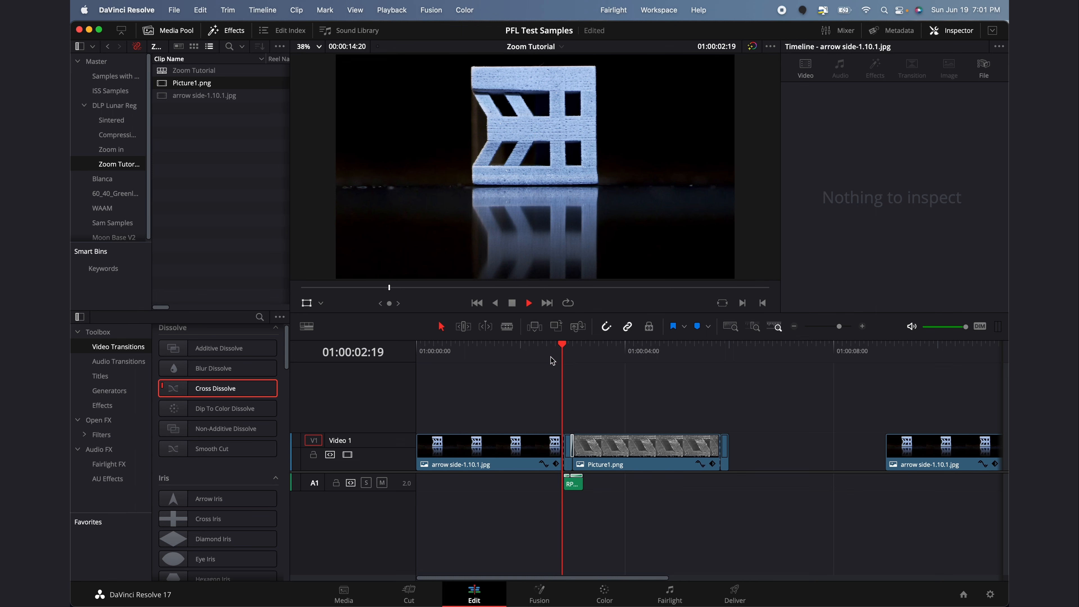
key(space)
drag(531, 354, 390, 351)
key(space)
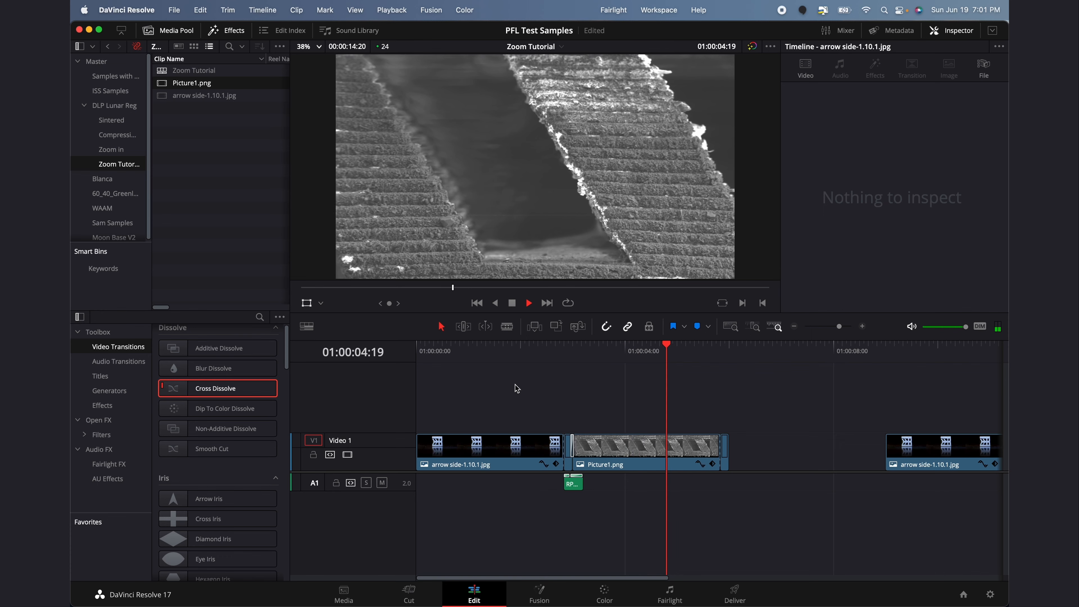
key(space)
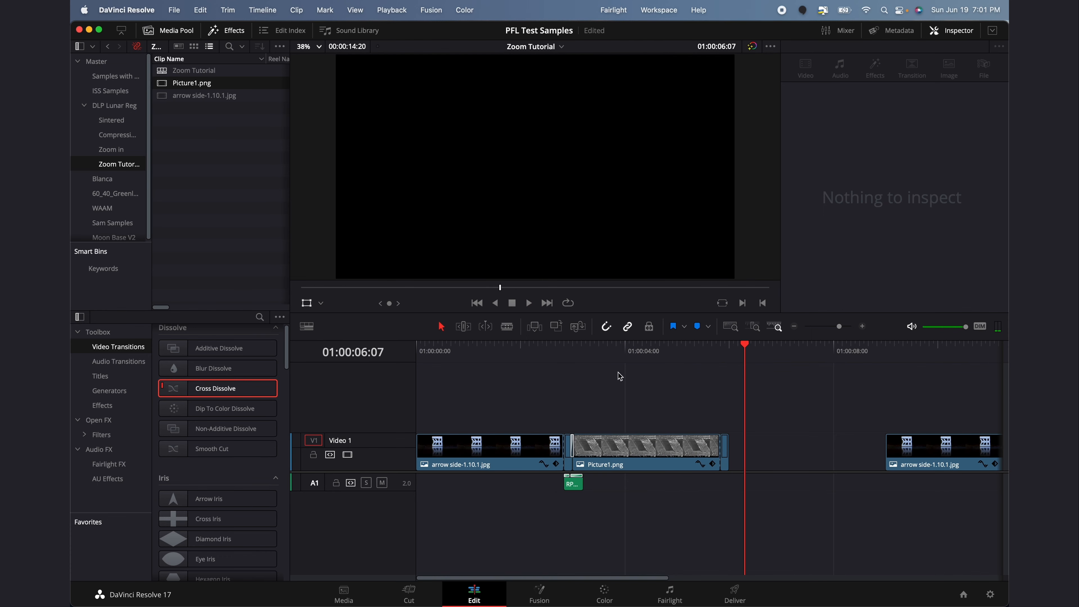
click(657, 352)
click(507, 352)
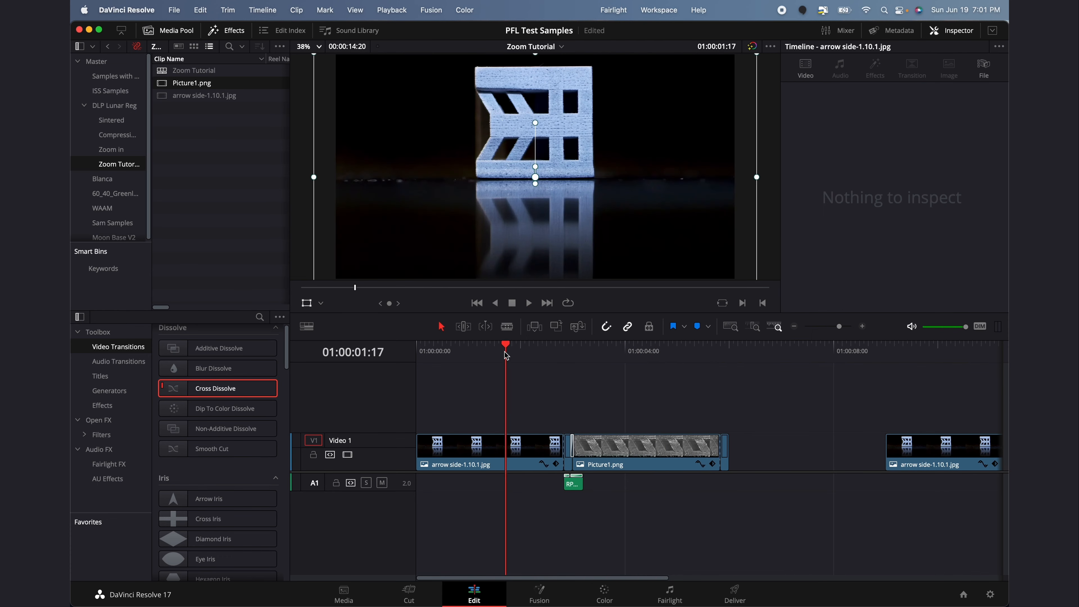
click(615, 353)
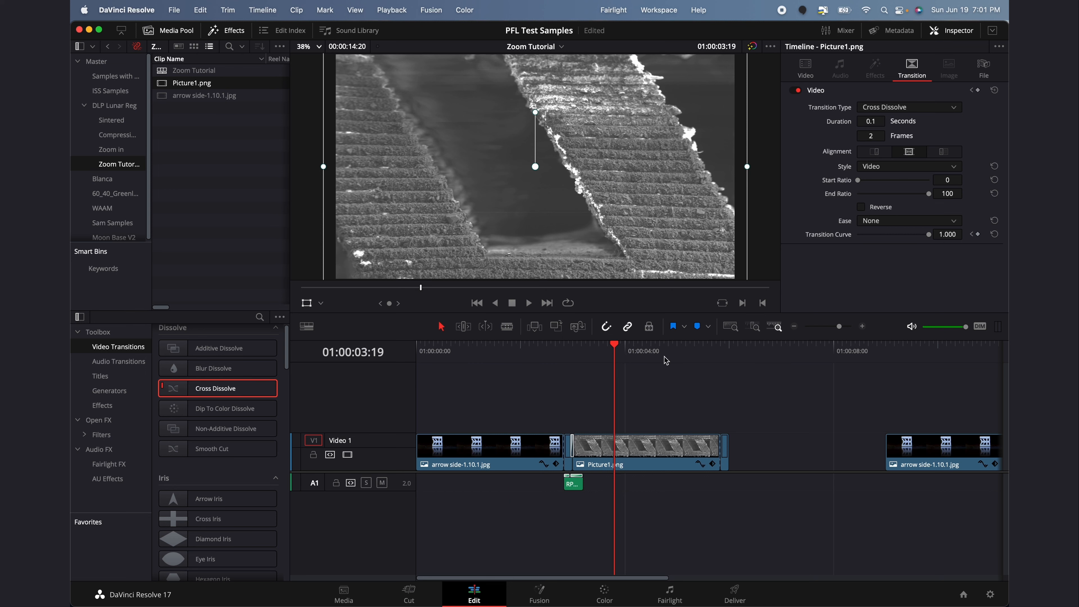
drag(577, 351, 565, 350)
key(space)
key(space)
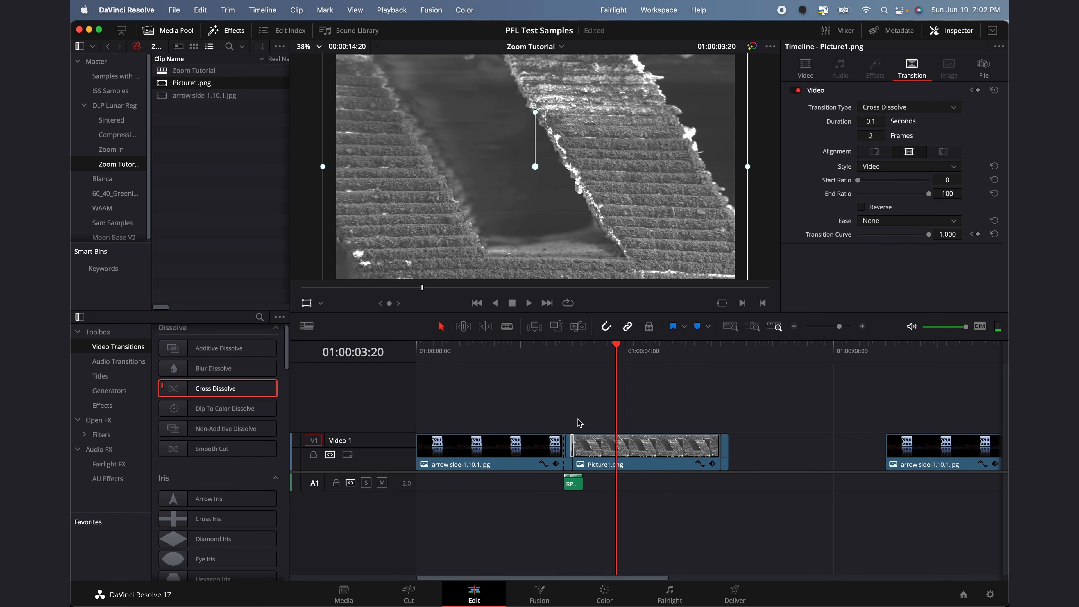
click(111, 149)
click(186, 68)
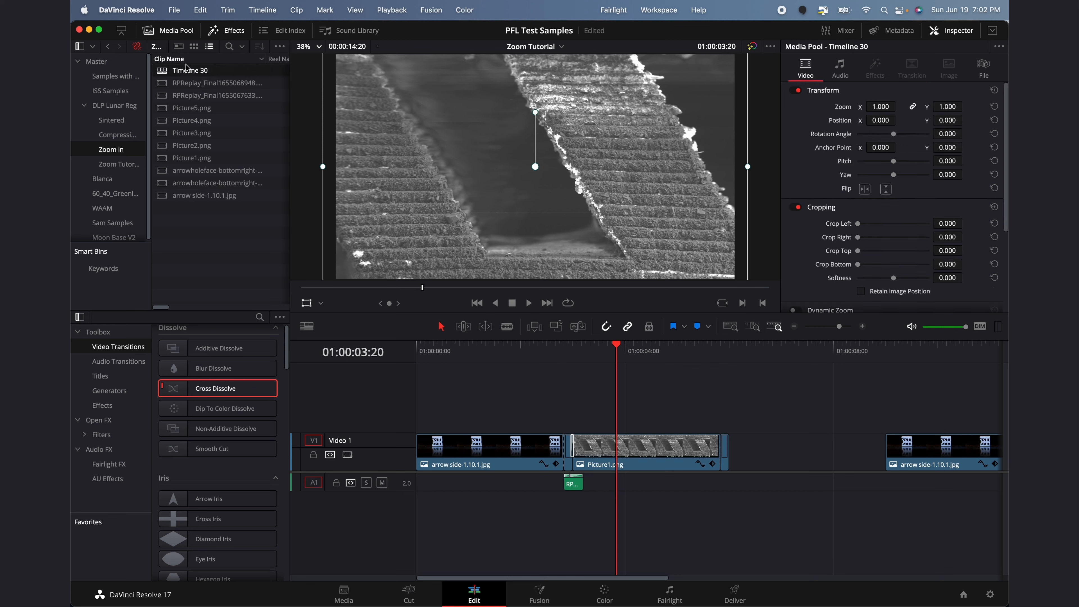
double_click(187, 70)
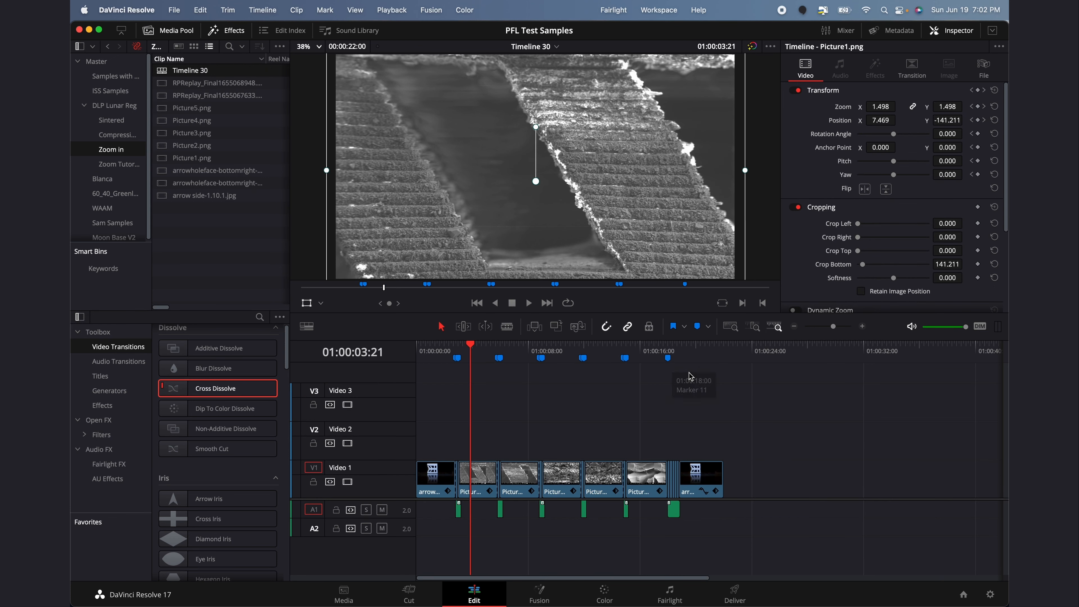
drag(688, 359, 599, 359)
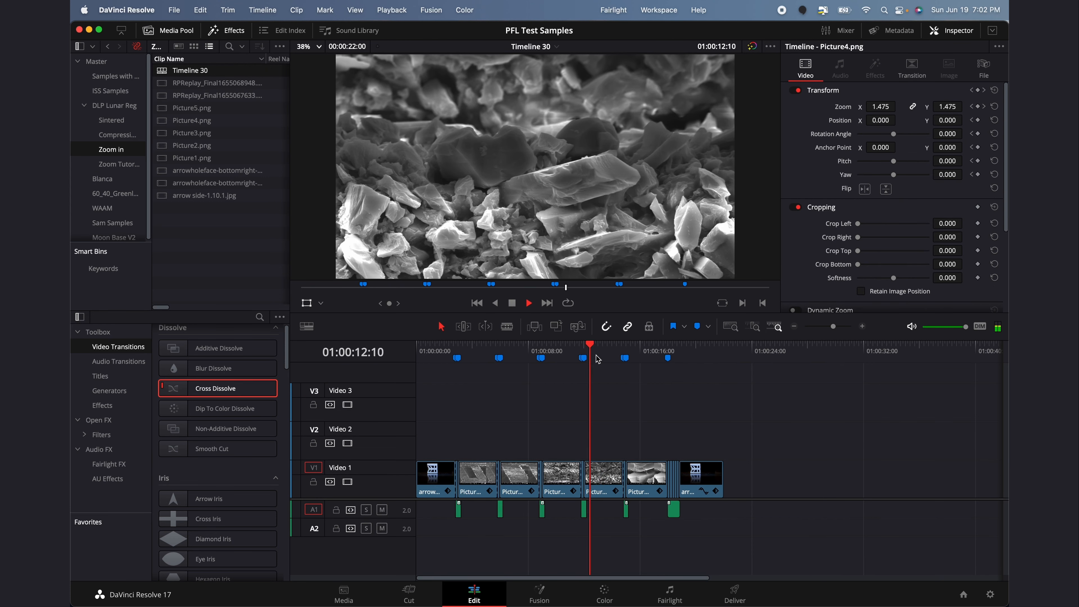
key(space)
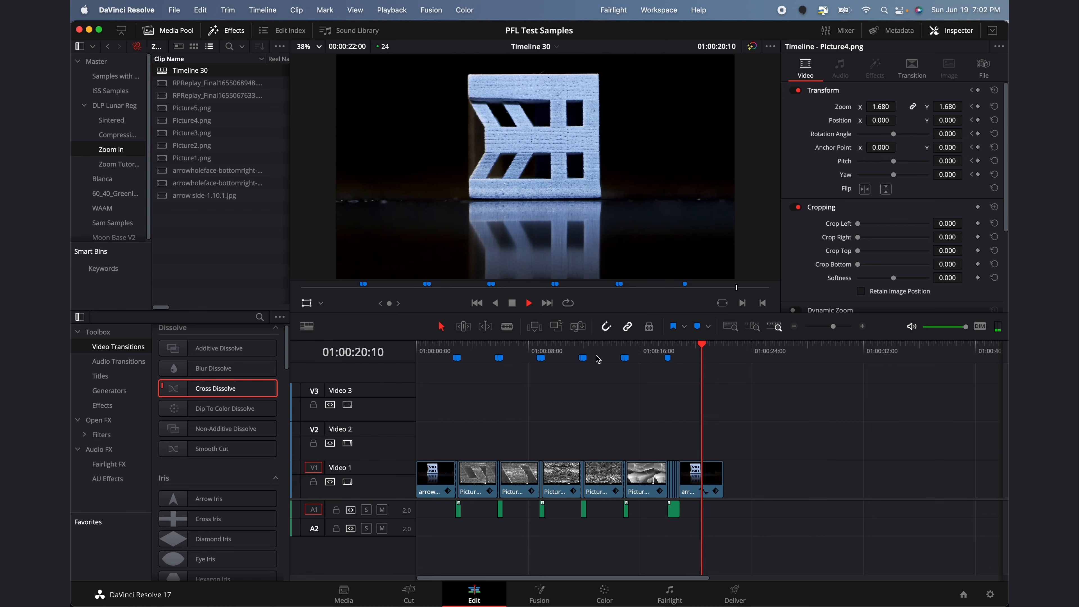
key(space)
click(862, 327)
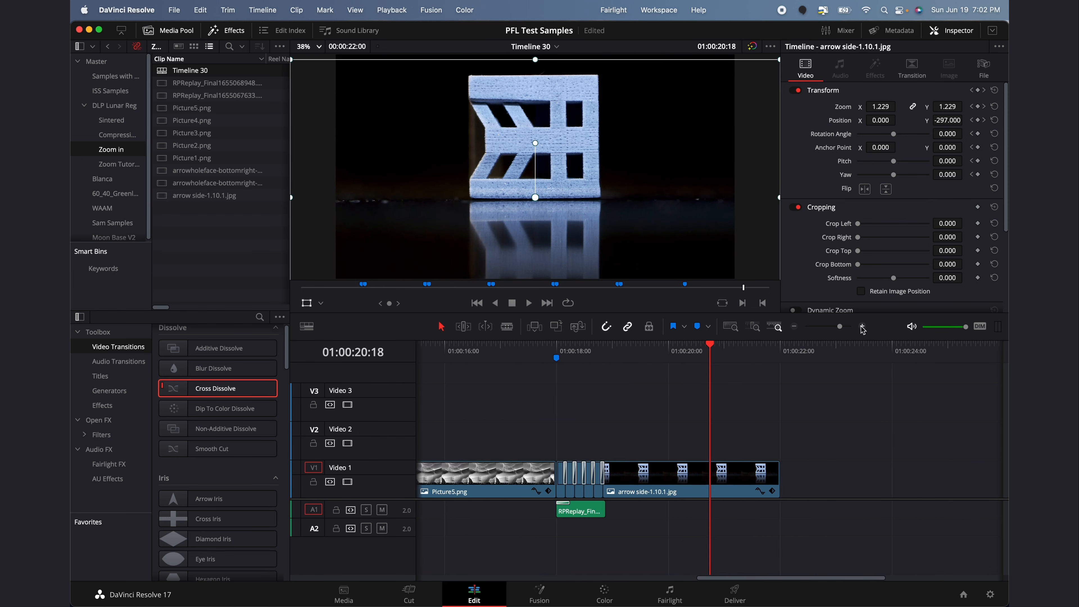
click(862, 327)
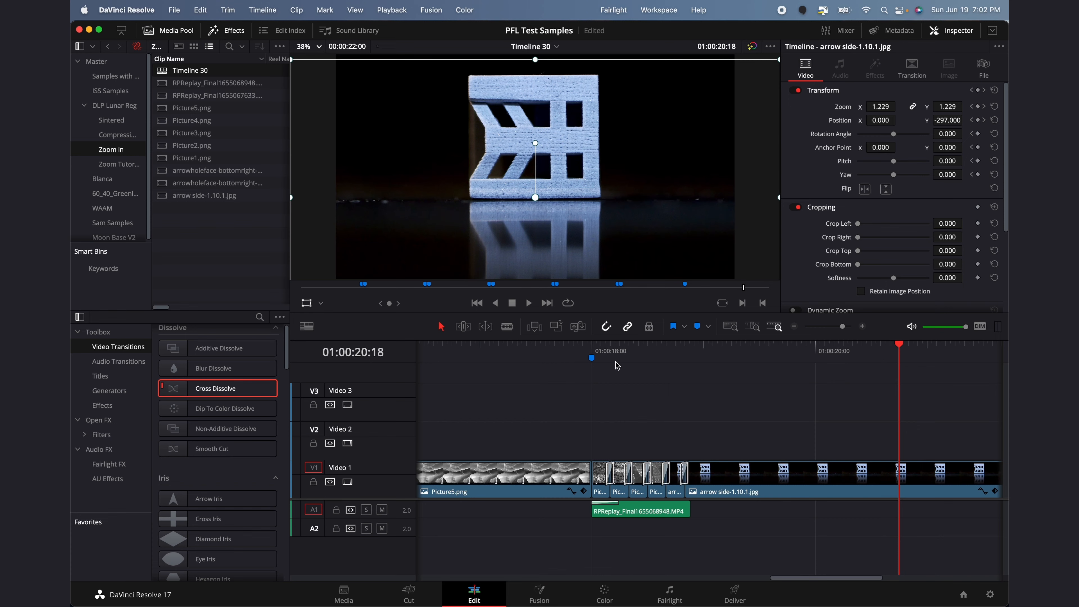
scroll(618, 365, left, 10)
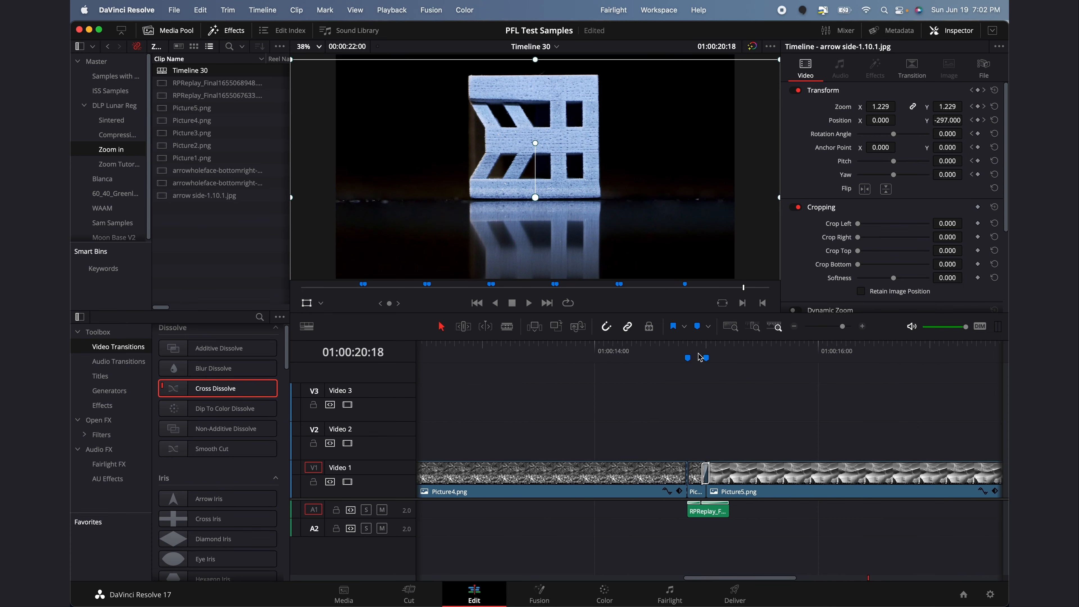
Step through frames after 01:00:14:20 and across the transition near 01:00:17:19
click(688, 358)
key(Right)
key(Right)
key(Right)
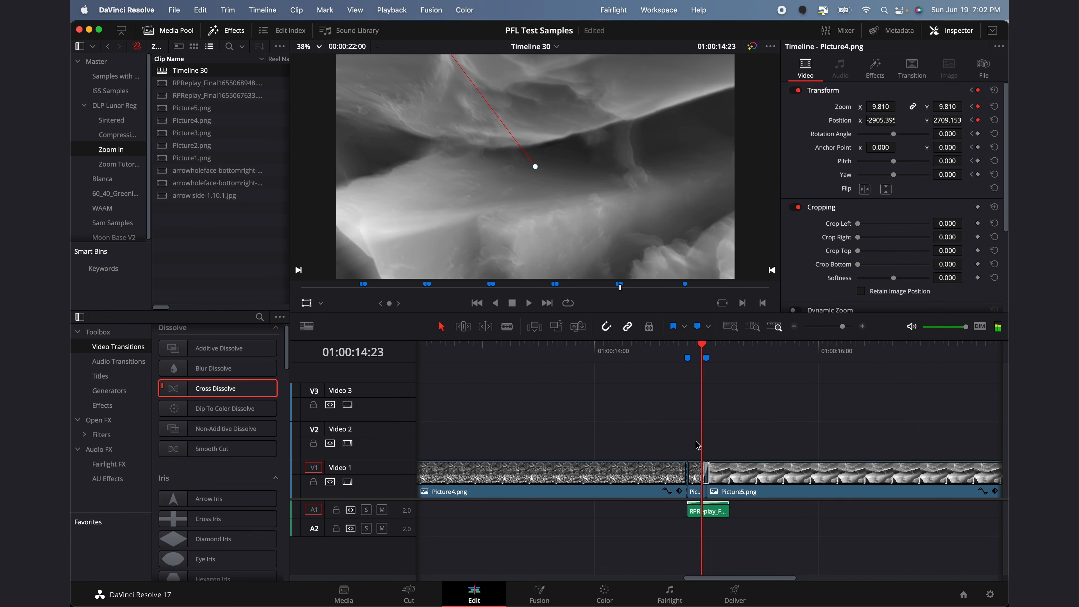
scroll(708, 505, right, 8)
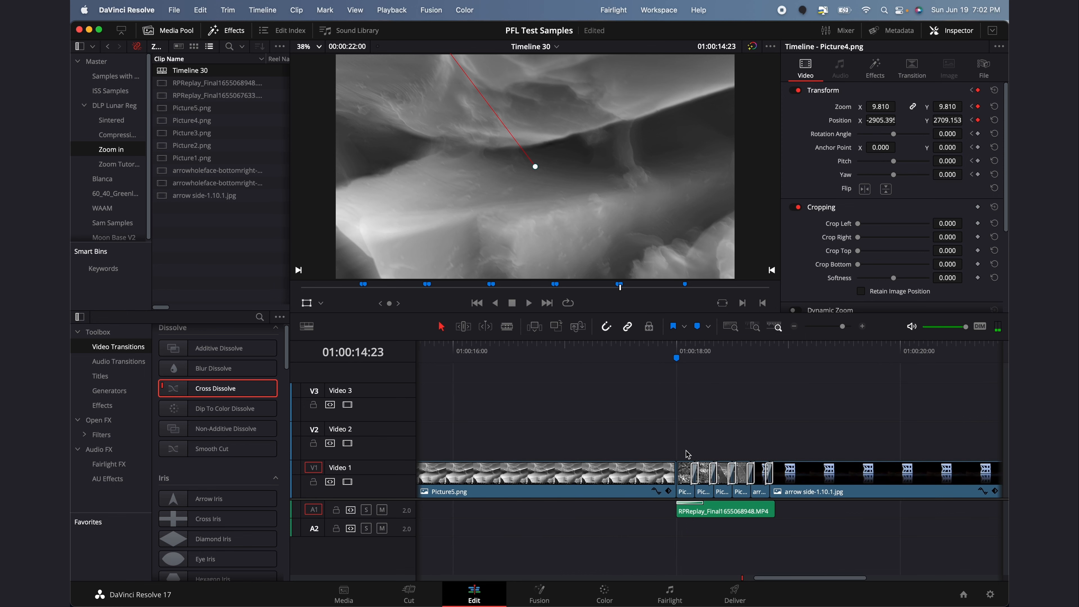
click(654, 356)
key(Right)
key(Right)
key(Right)
key(Right)
key(Right)
key(Right)
key(Right)
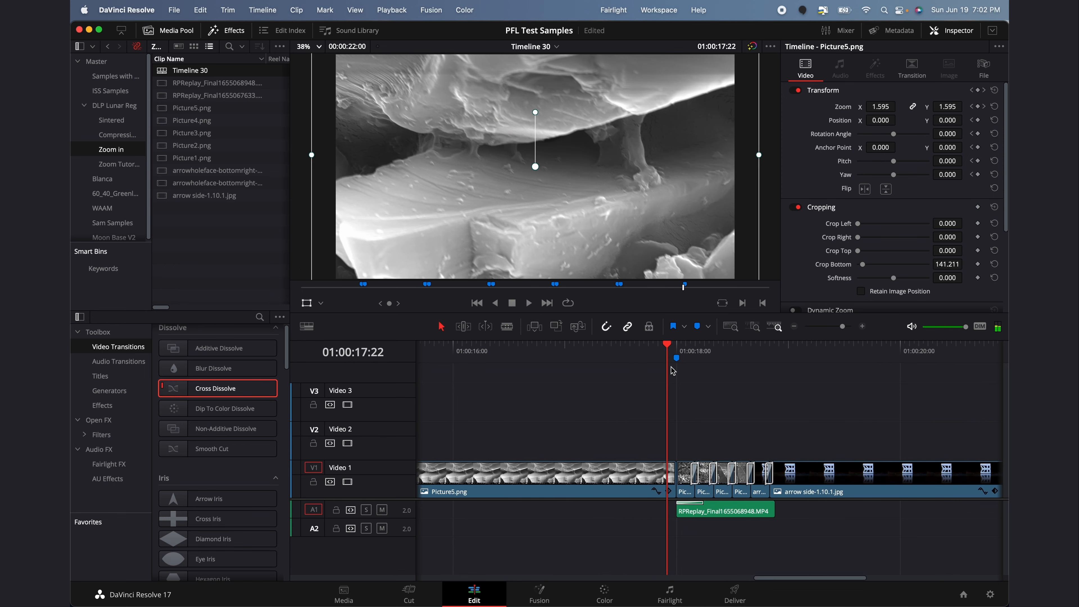
key(Right)
key(Left)
key(Left)
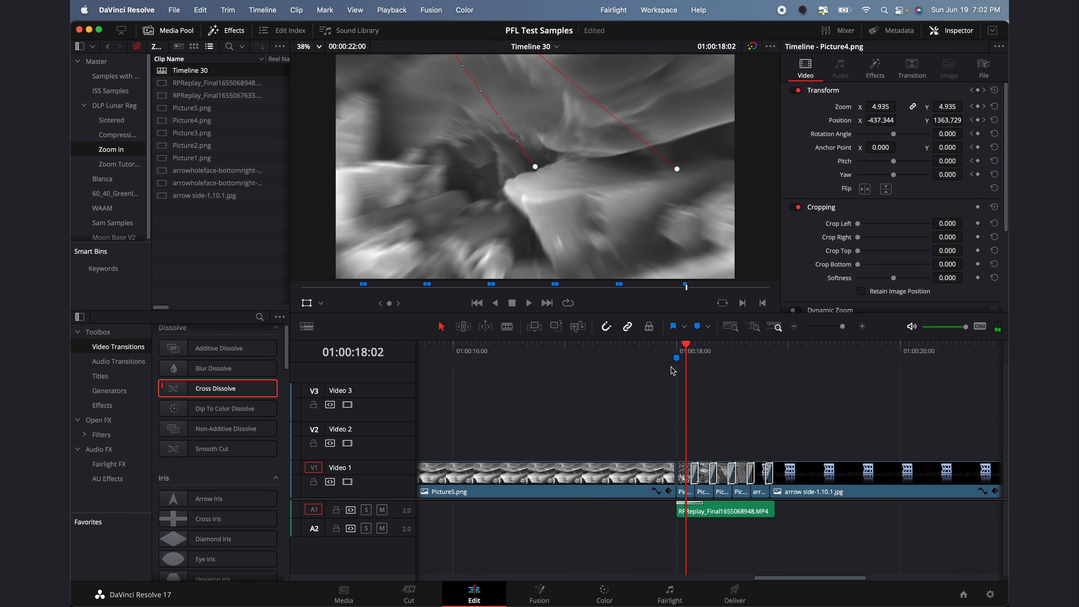
drag(660, 353, 647, 350)
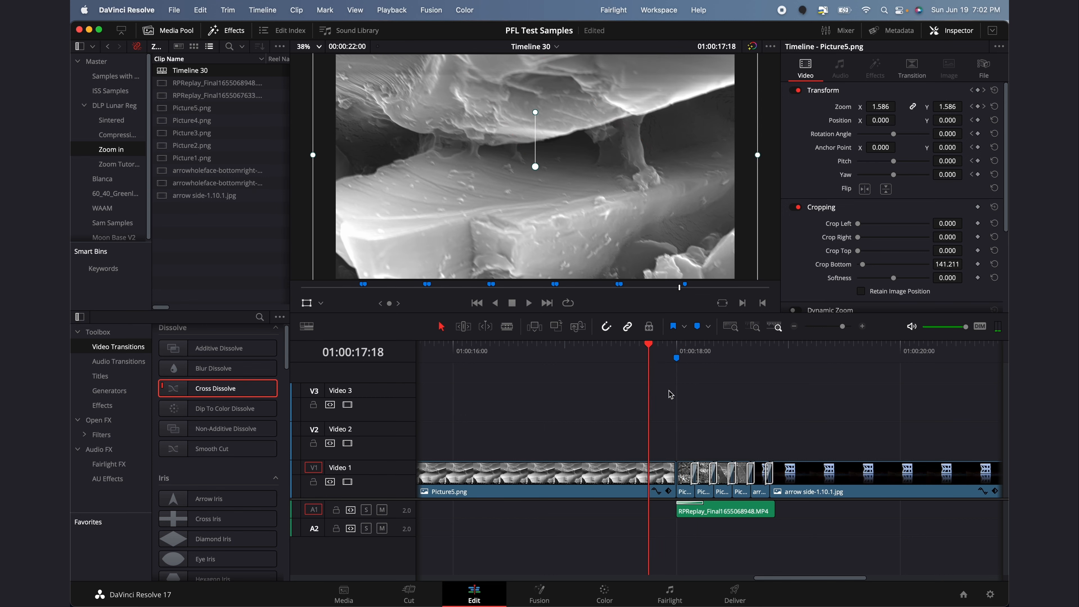
scroll(671, 395, left, 5)
Step across Markers 9 and 10 around 01:00:14:20 to see where the zoom starts
click(602, 354)
key(Right)
key(Right)
key(Right)
key(Right)
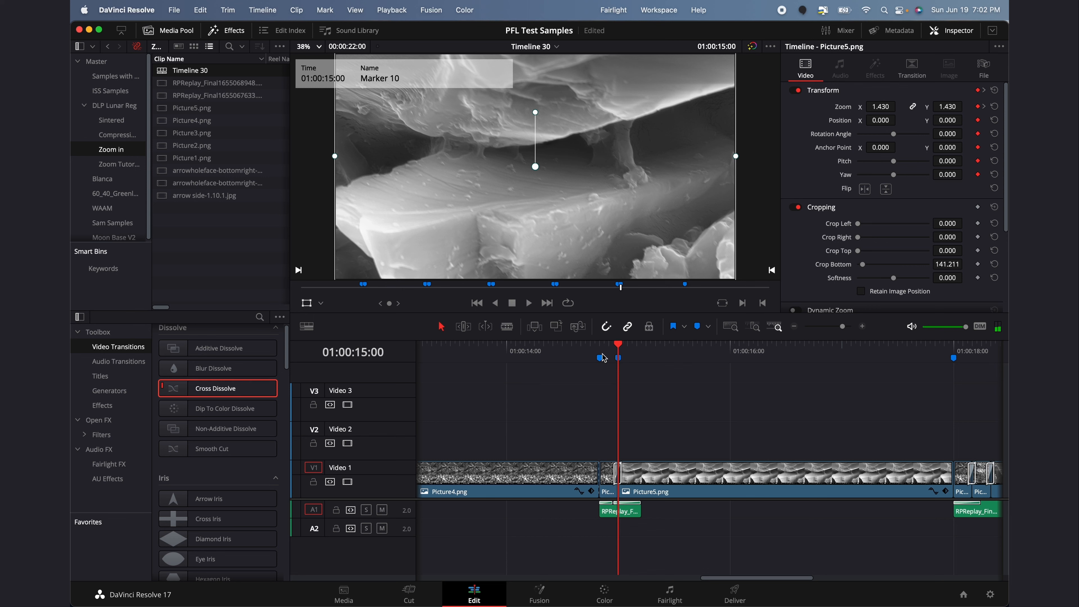
key(Left)
key(Left)
key(Left)
key(Left)
key(Left)
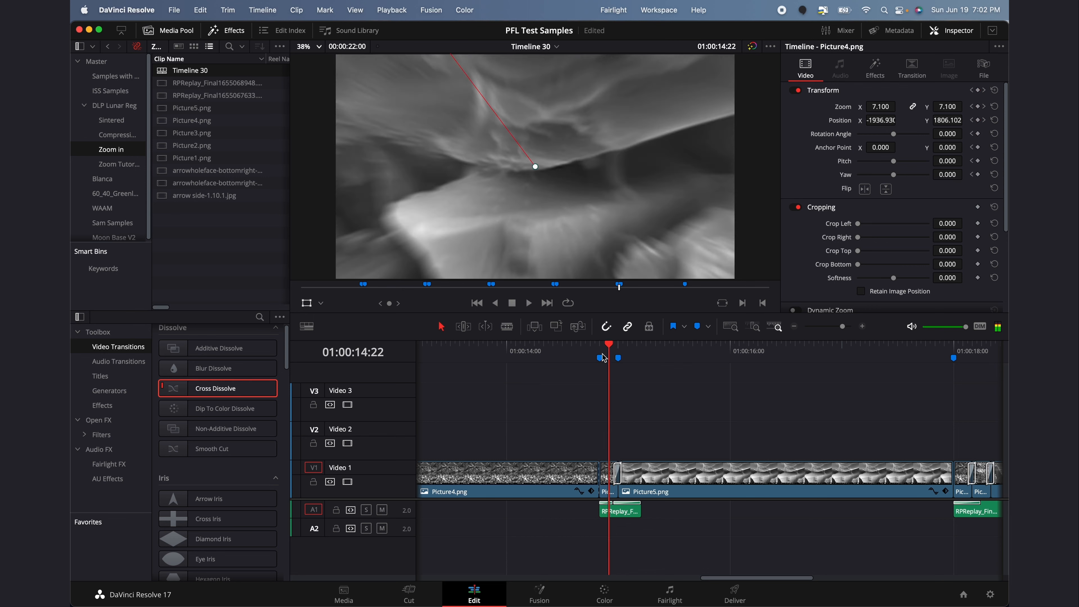
click(557, 354)
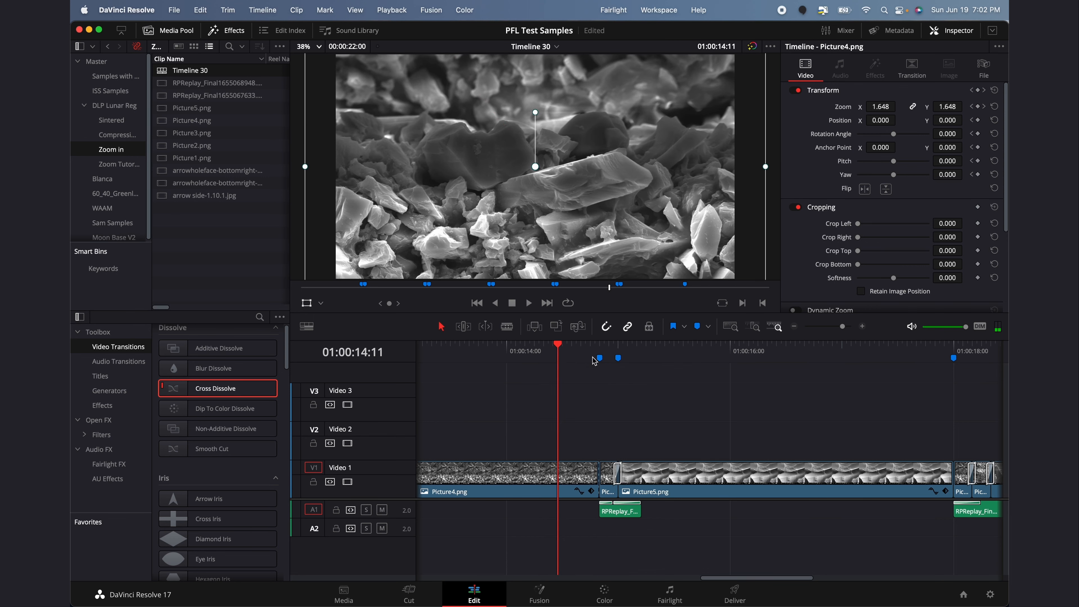
key(Right)
key(Right)
key(Right)
key(Right)
key(Right)
key(Right)
key(Right)
key(Right)
key(Right)
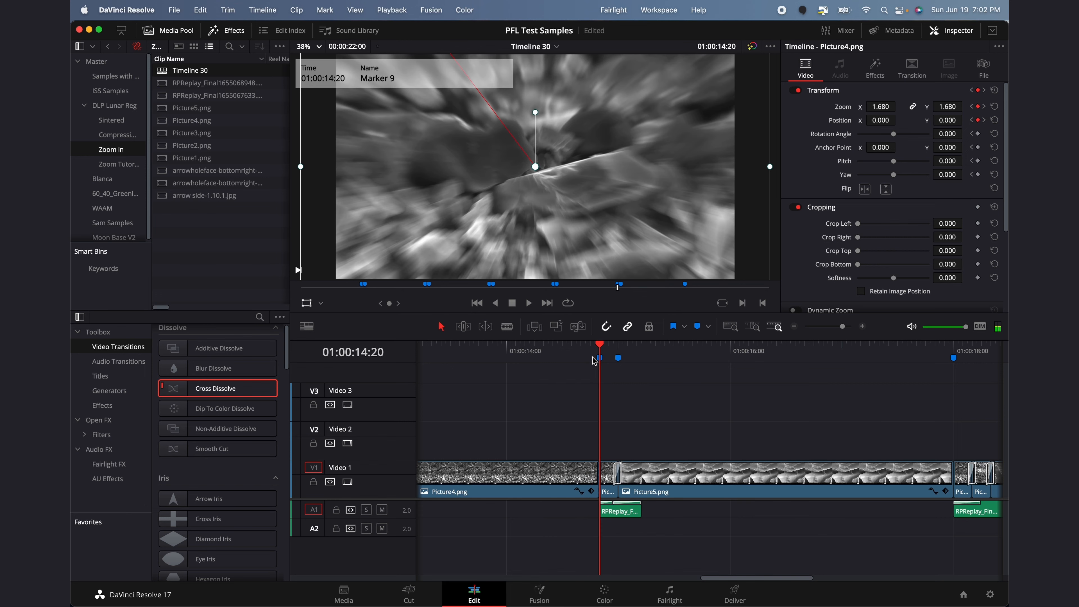
key(Right)
key(Right)
key(Right)
key(Right)
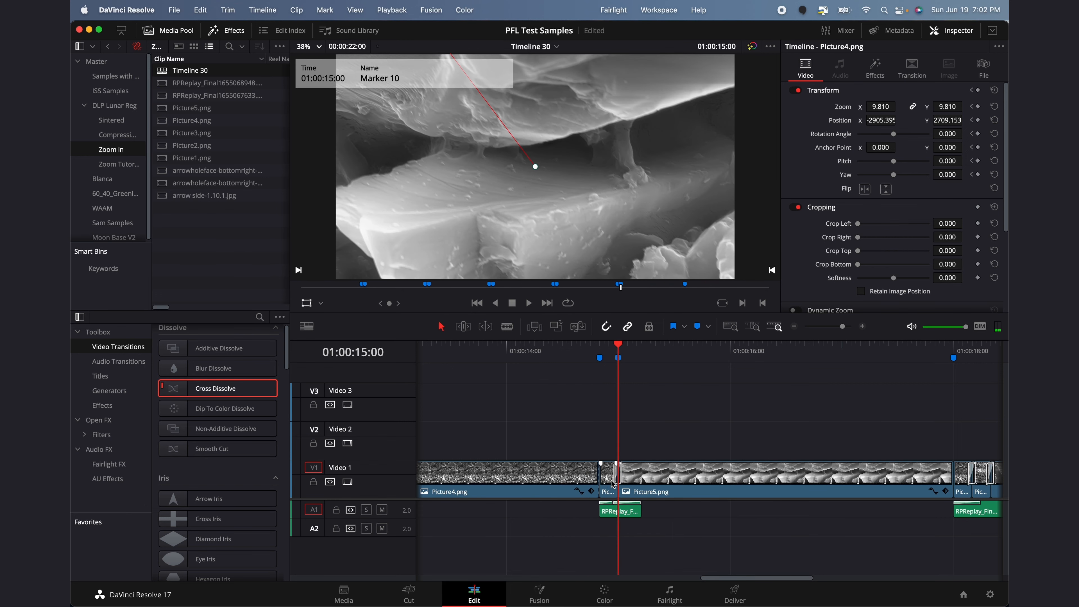
Select the short Picture4 clip at Marker 11 (01:00:18:00) to load its transform
scroll(682, 468, right, 5)
click(806, 352)
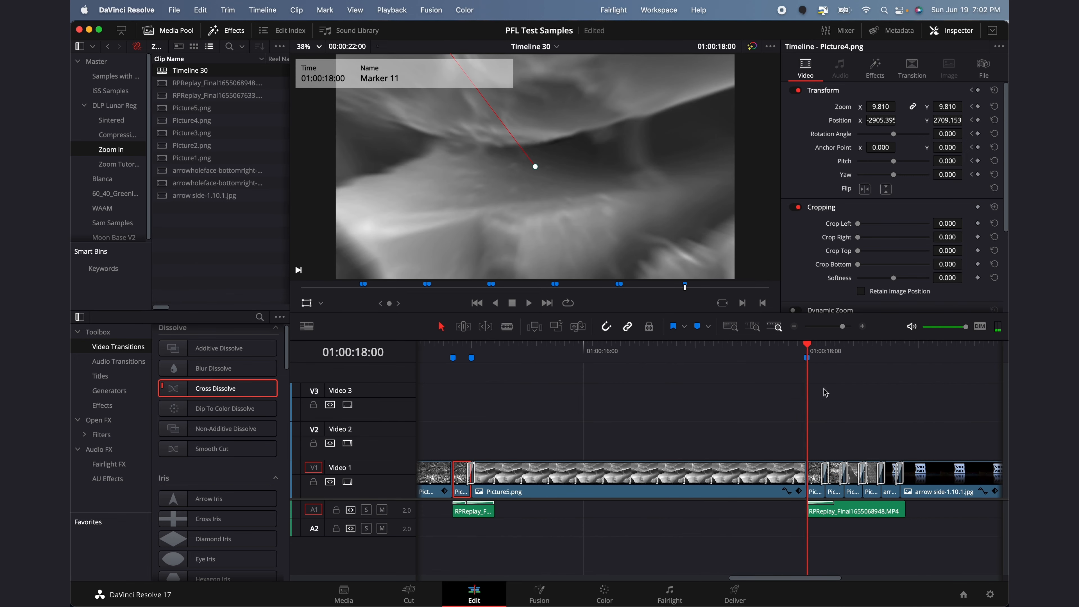
click(817, 479)
key(space)
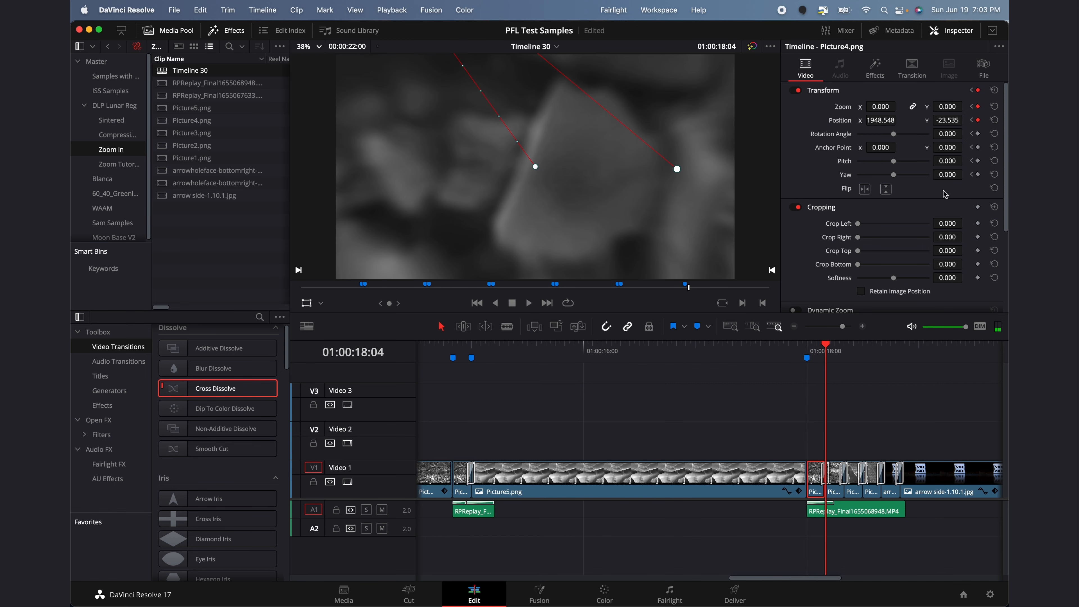
scroll(775, 395, left, 8)
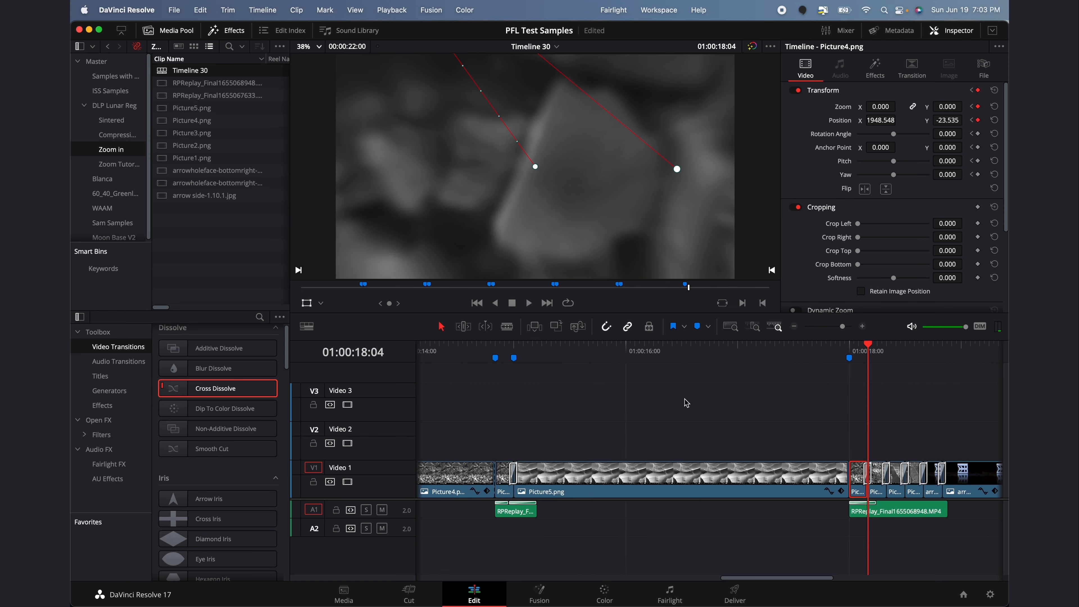
click(537, 353)
drag(538, 353, 515, 354)
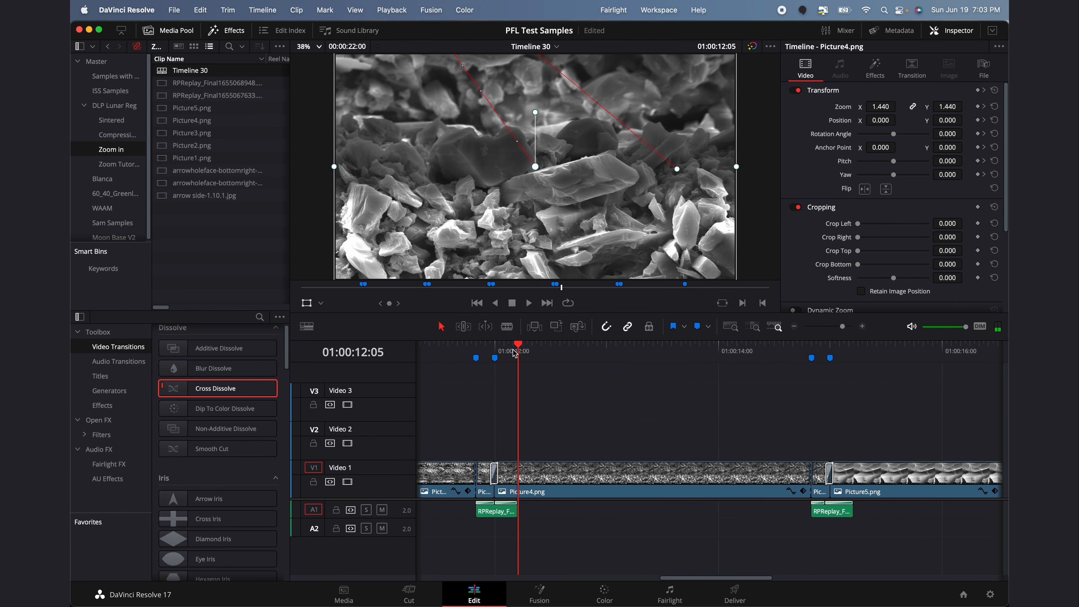
scroll(689, 397, right, 8)
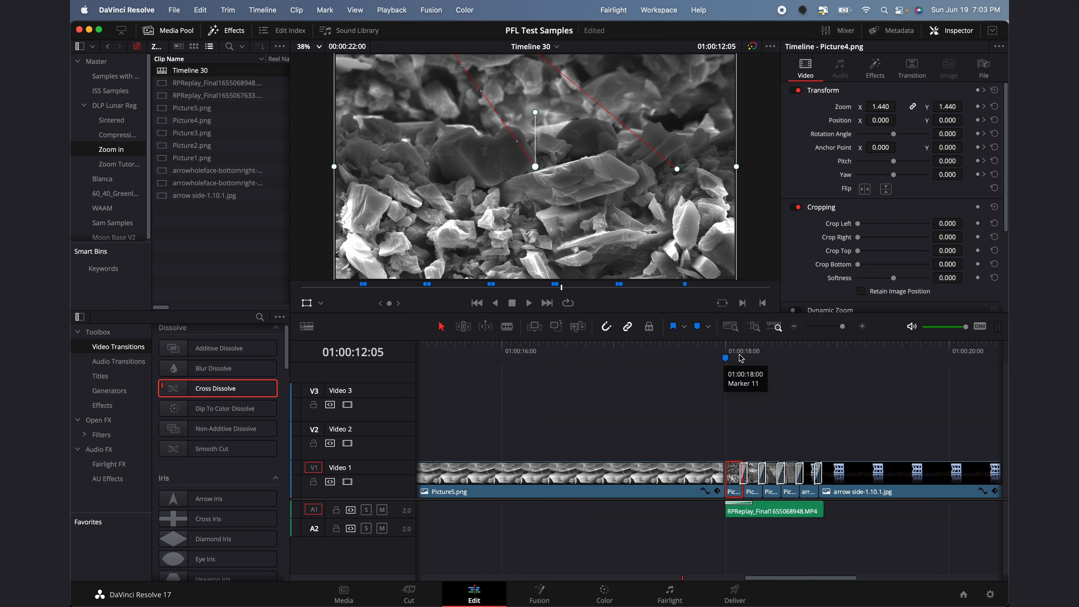
click(693, 358)
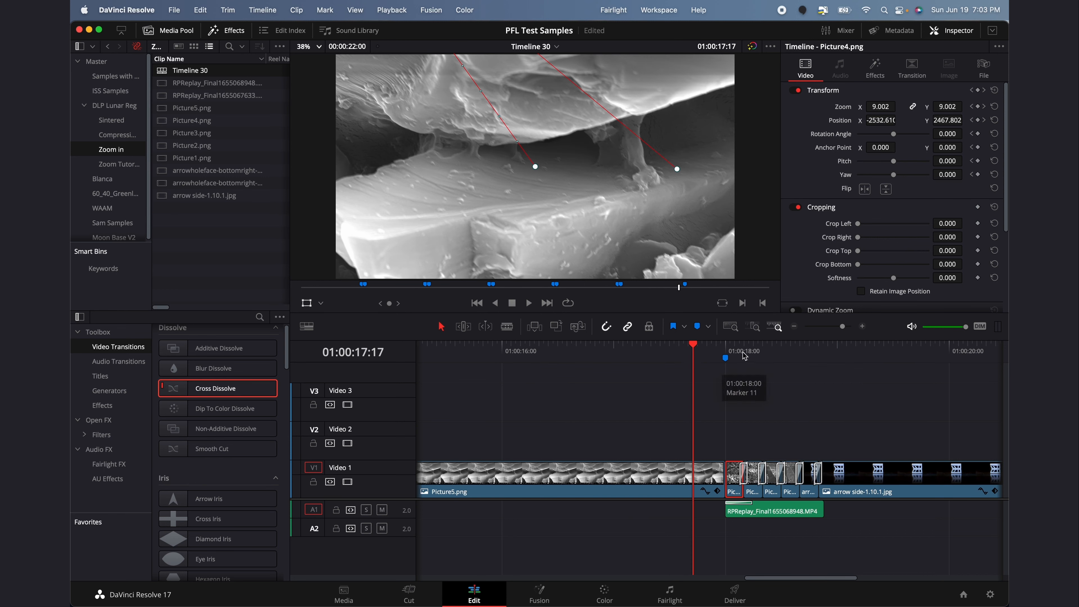
click(725, 356)
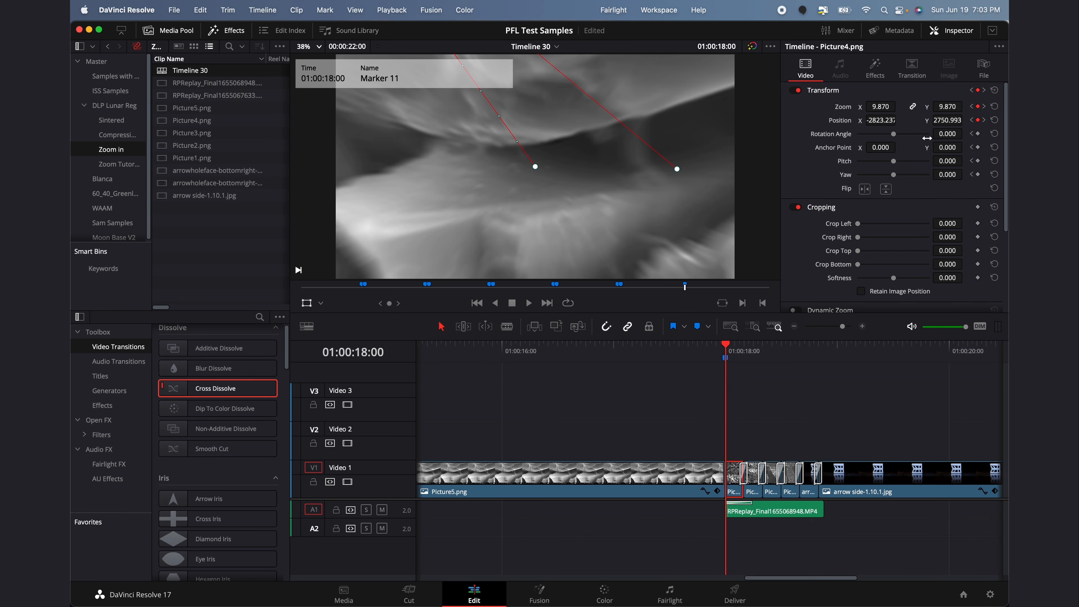
key(Right)
key(Right)
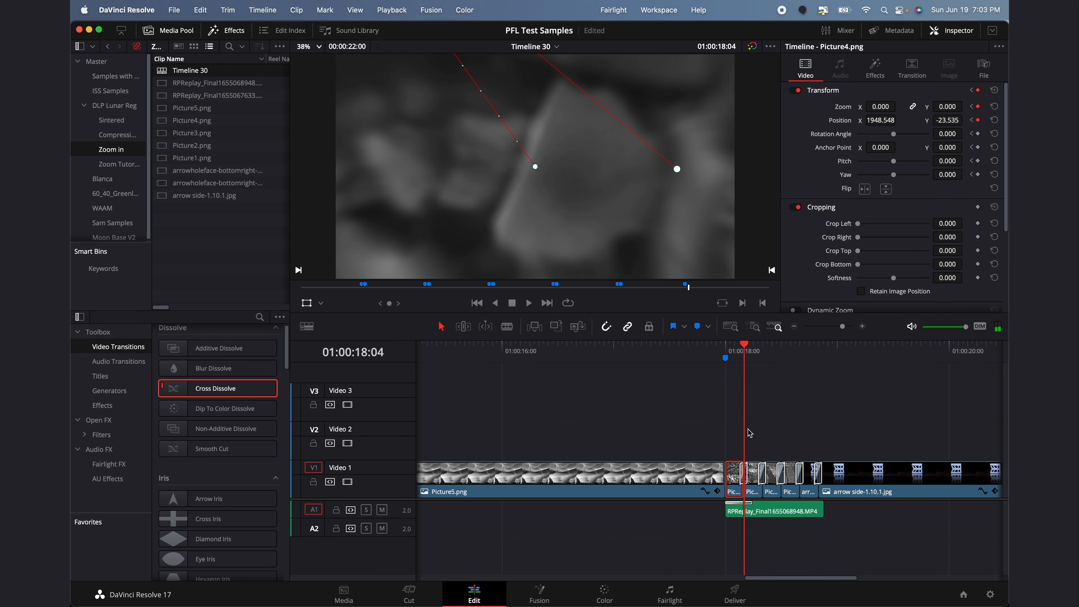
key(Left)
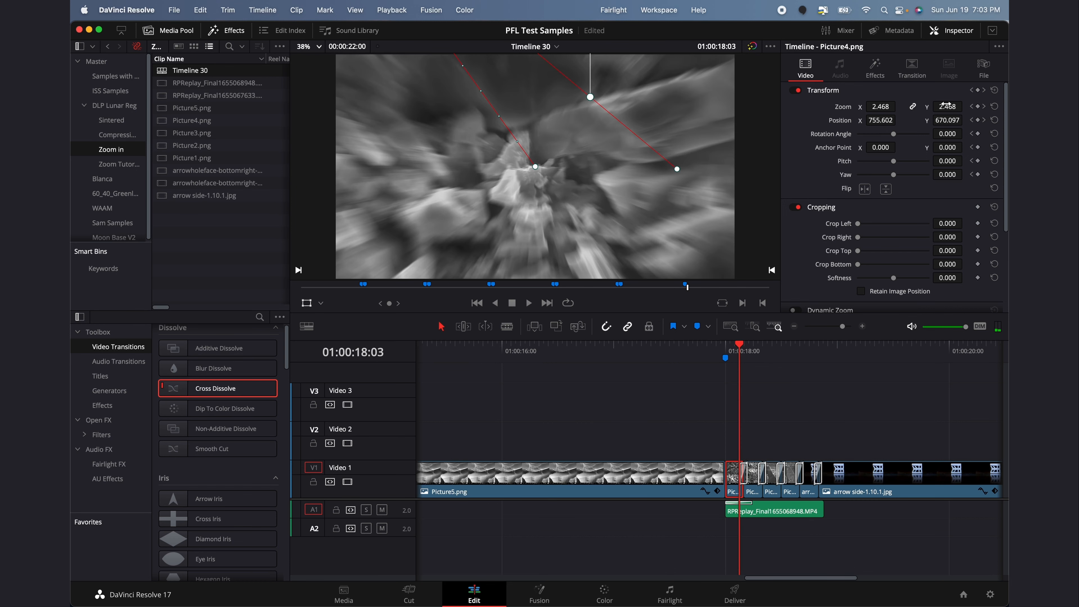
key(Right)
key(Left)
key(space)
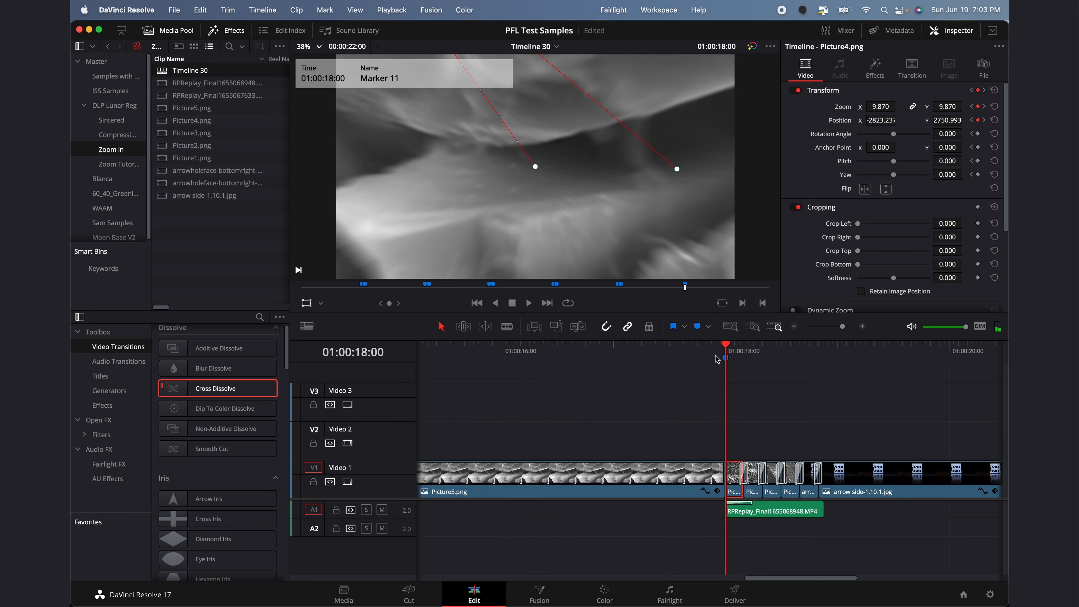
click(724, 359)
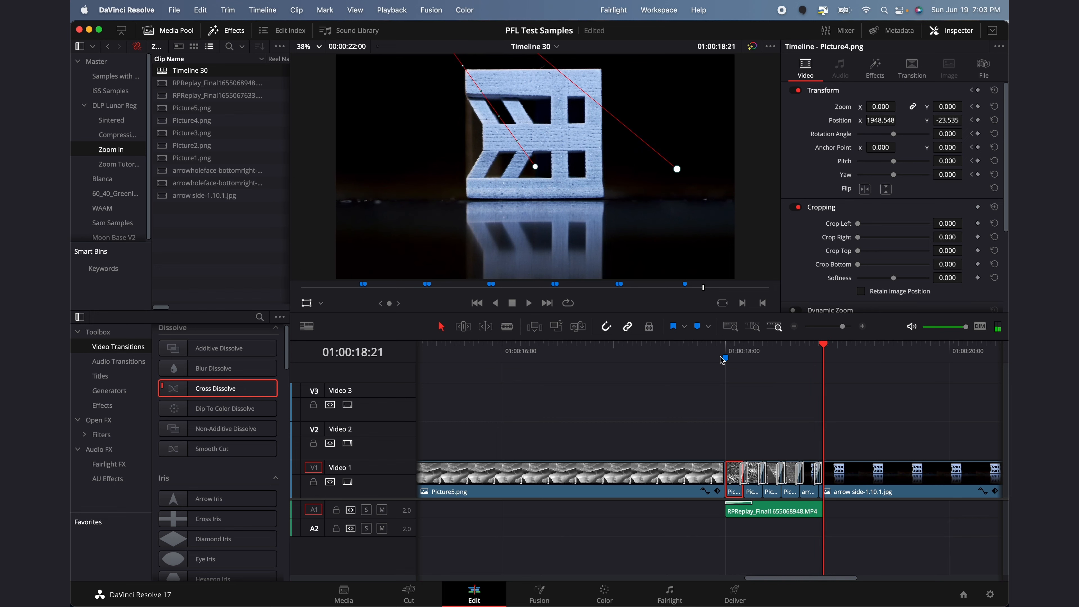
scroll(721, 374, right, 10)
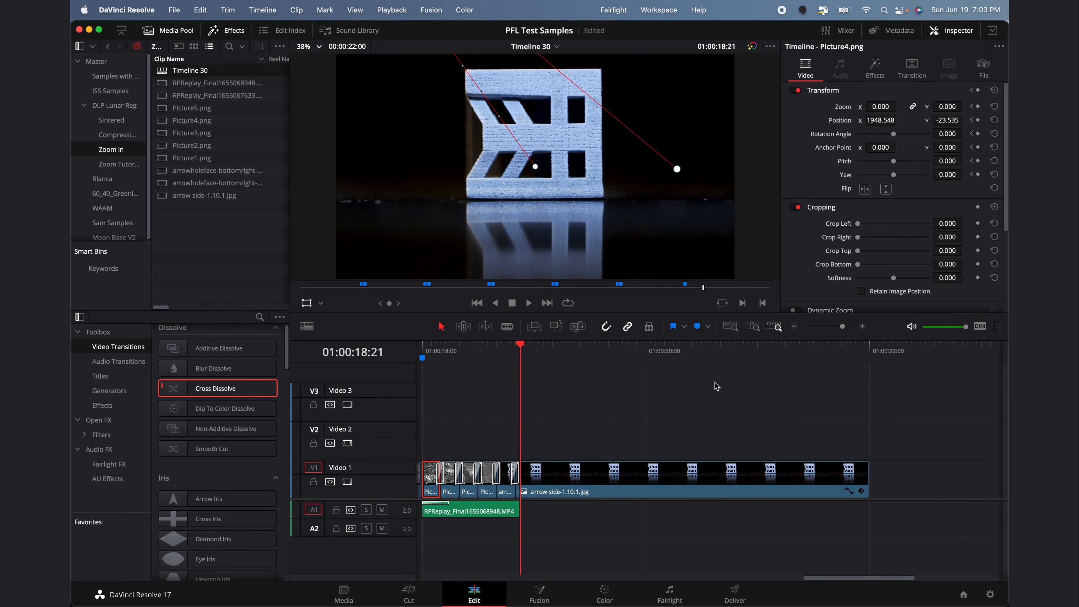
key(space)
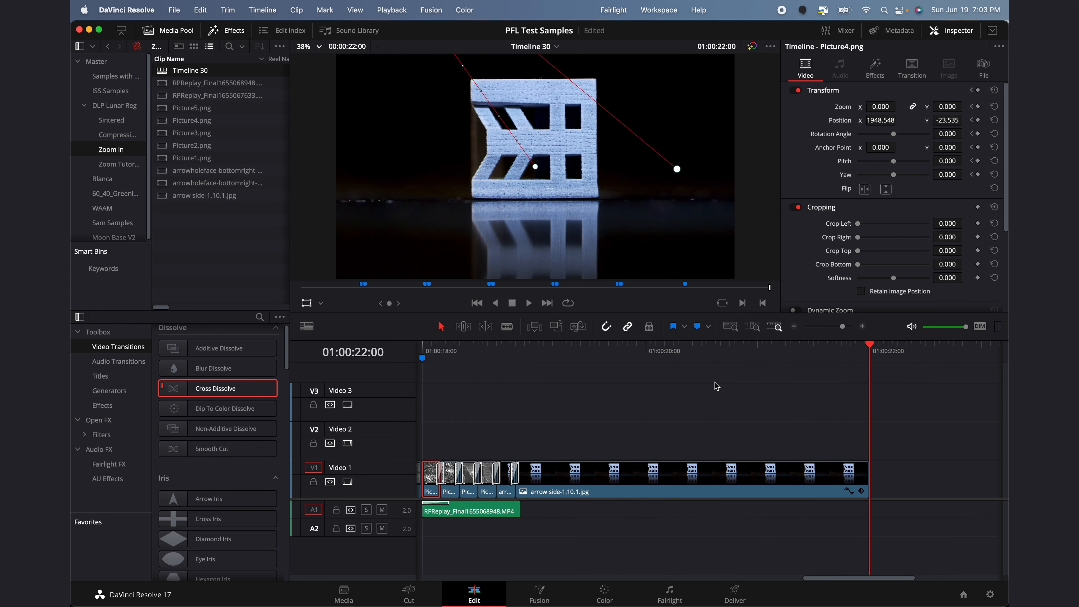
scroll(717, 386, left, 5)
click(499, 354)
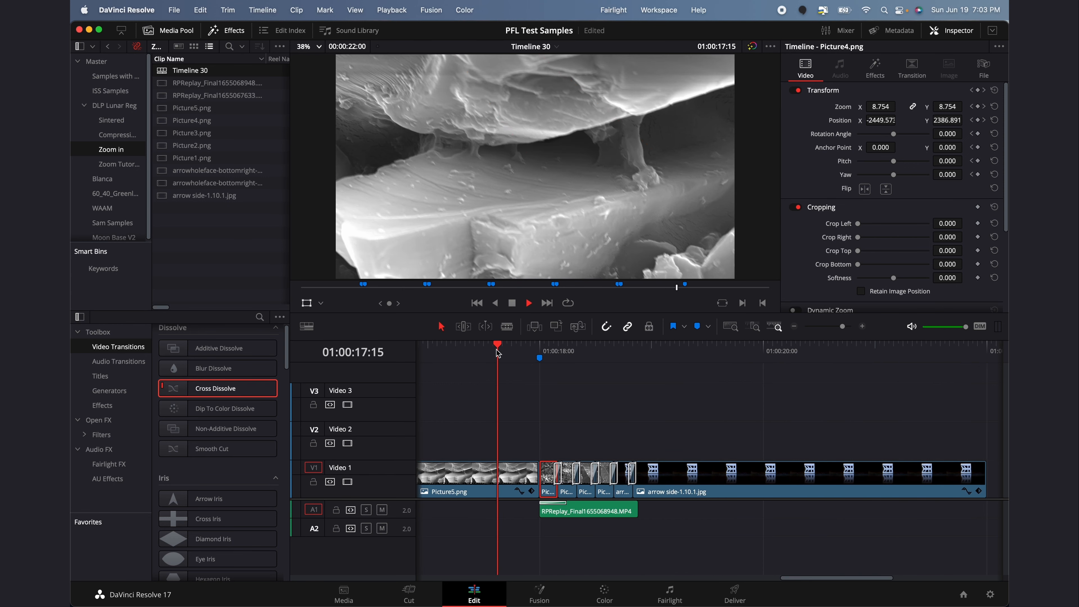
key(space)
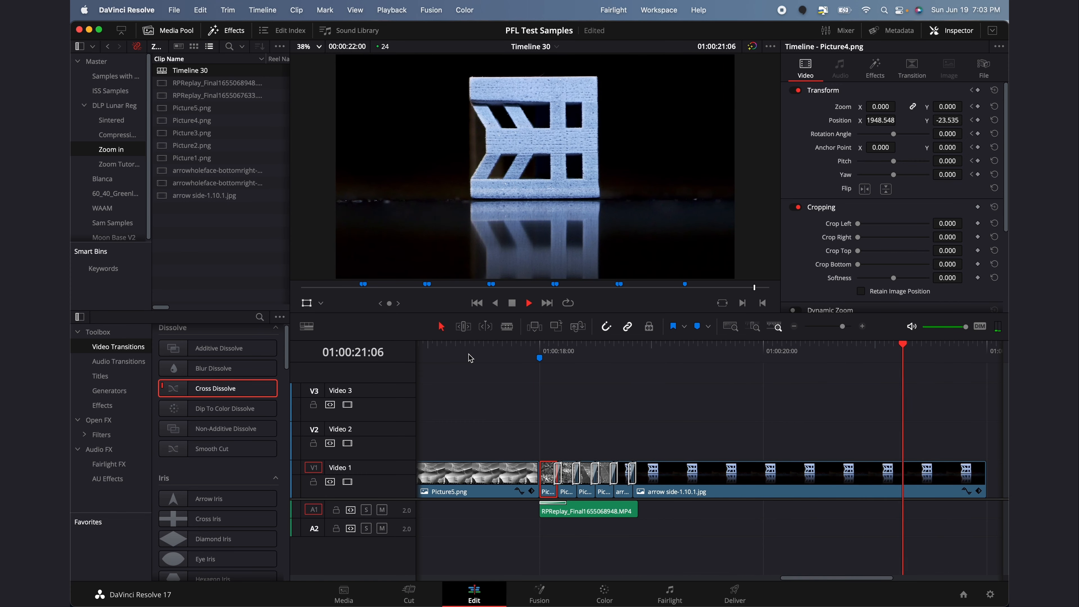
key(space)
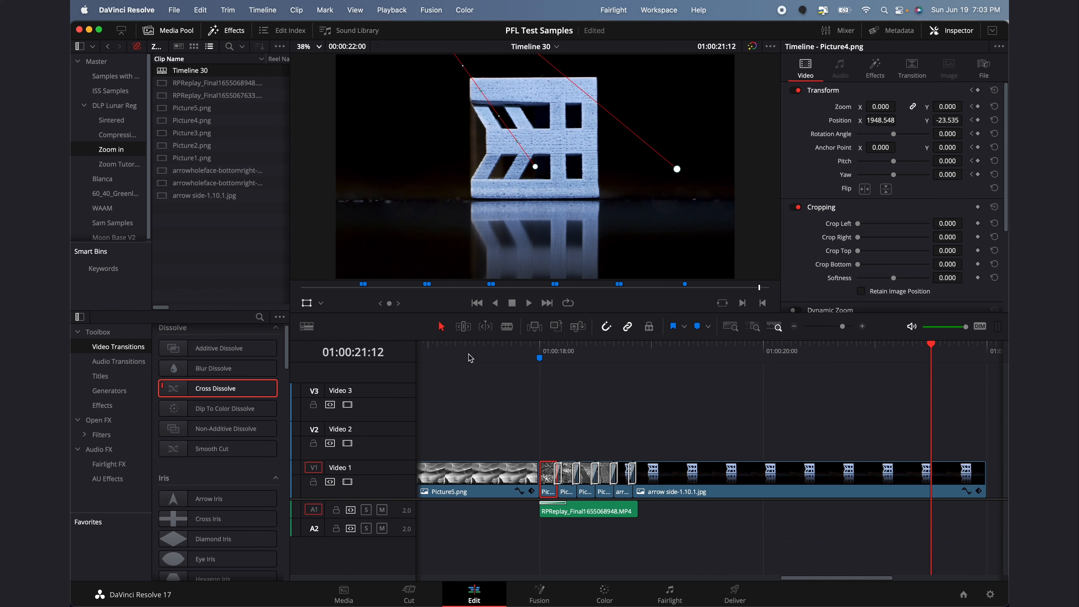